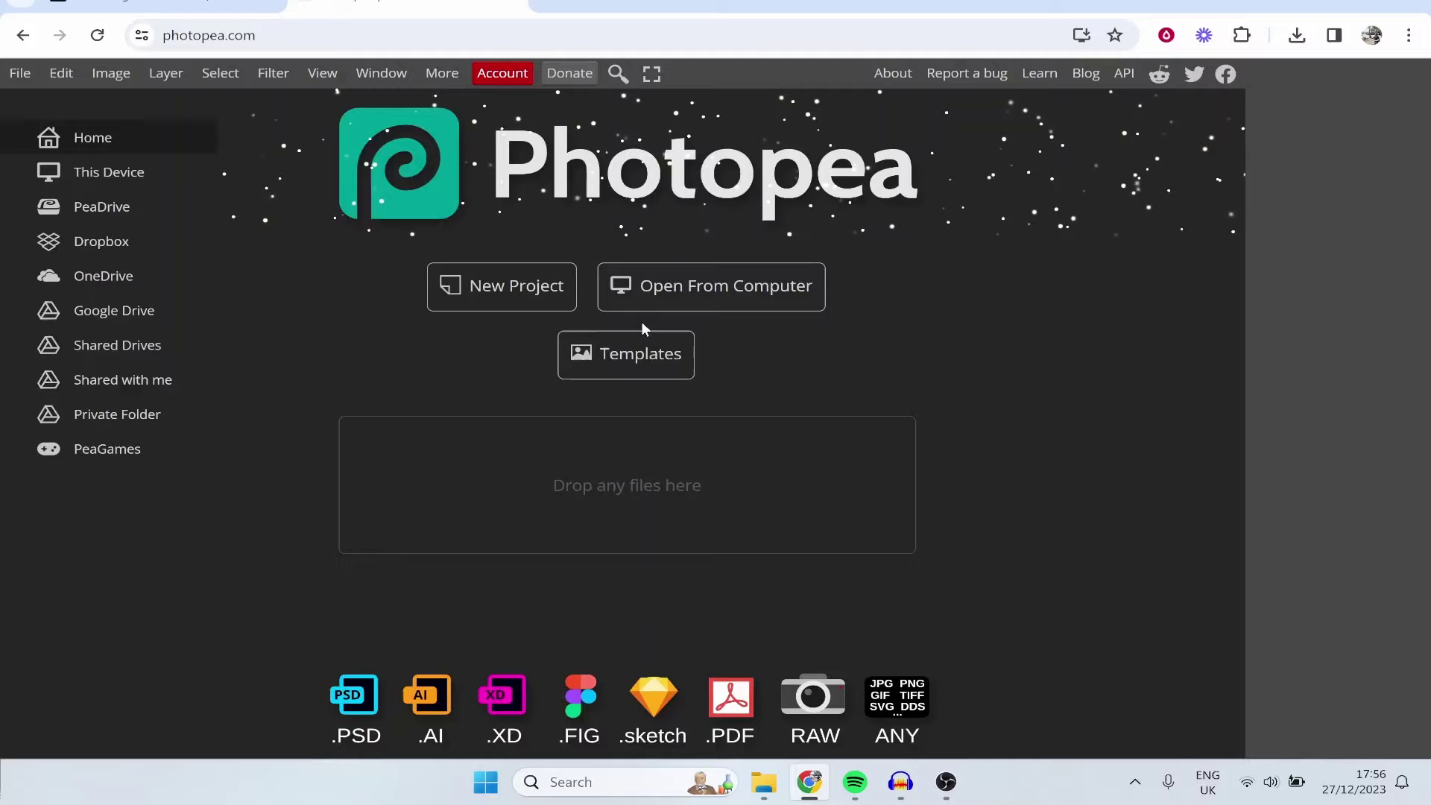
Open the Templates gallery from the Photopea start screen.
click(674, 372)
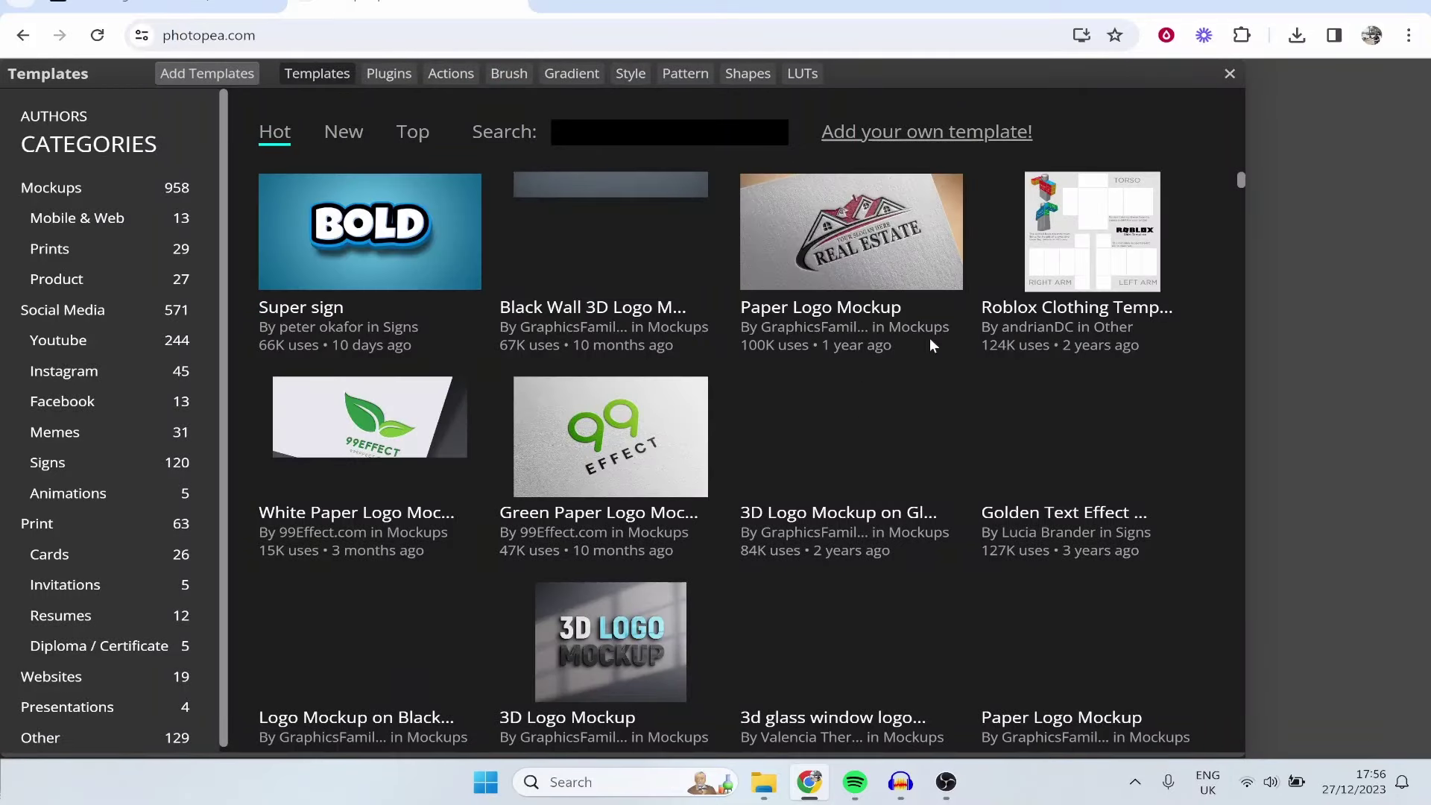
Browse the Youtube template category, then close the Templates gallery.
scroll(932, 345, down, 1)
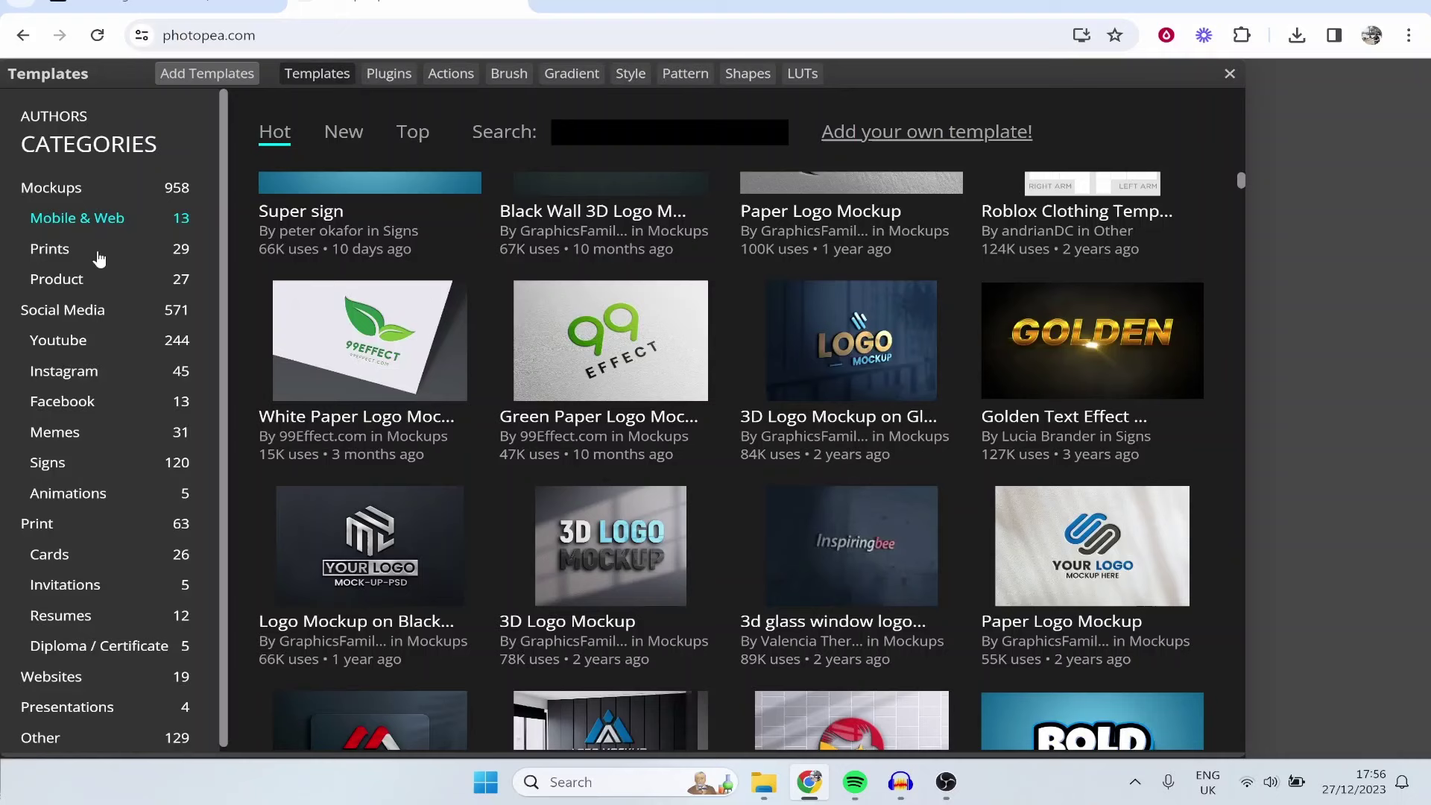
click(53, 343)
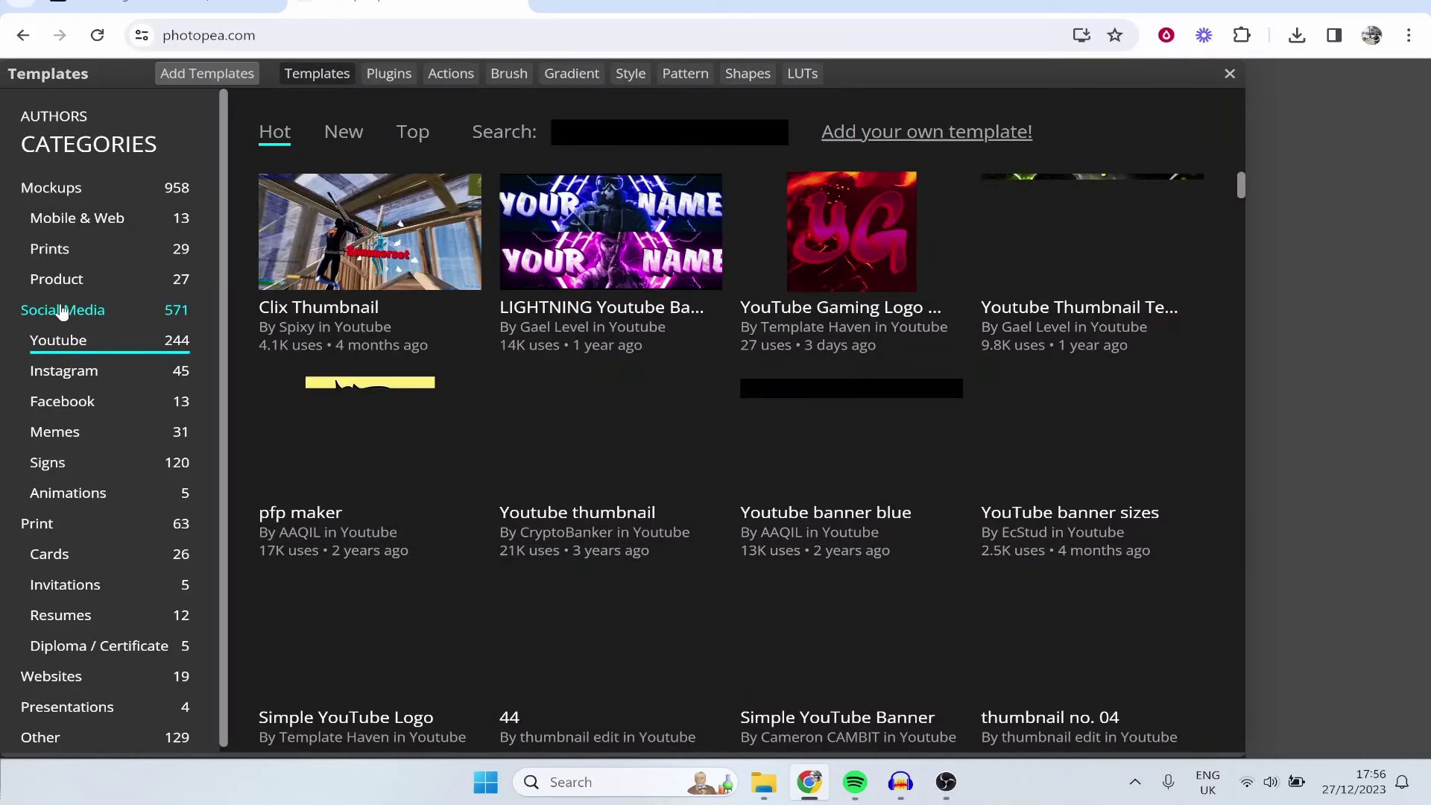
scroll(608, 448, down, 1)
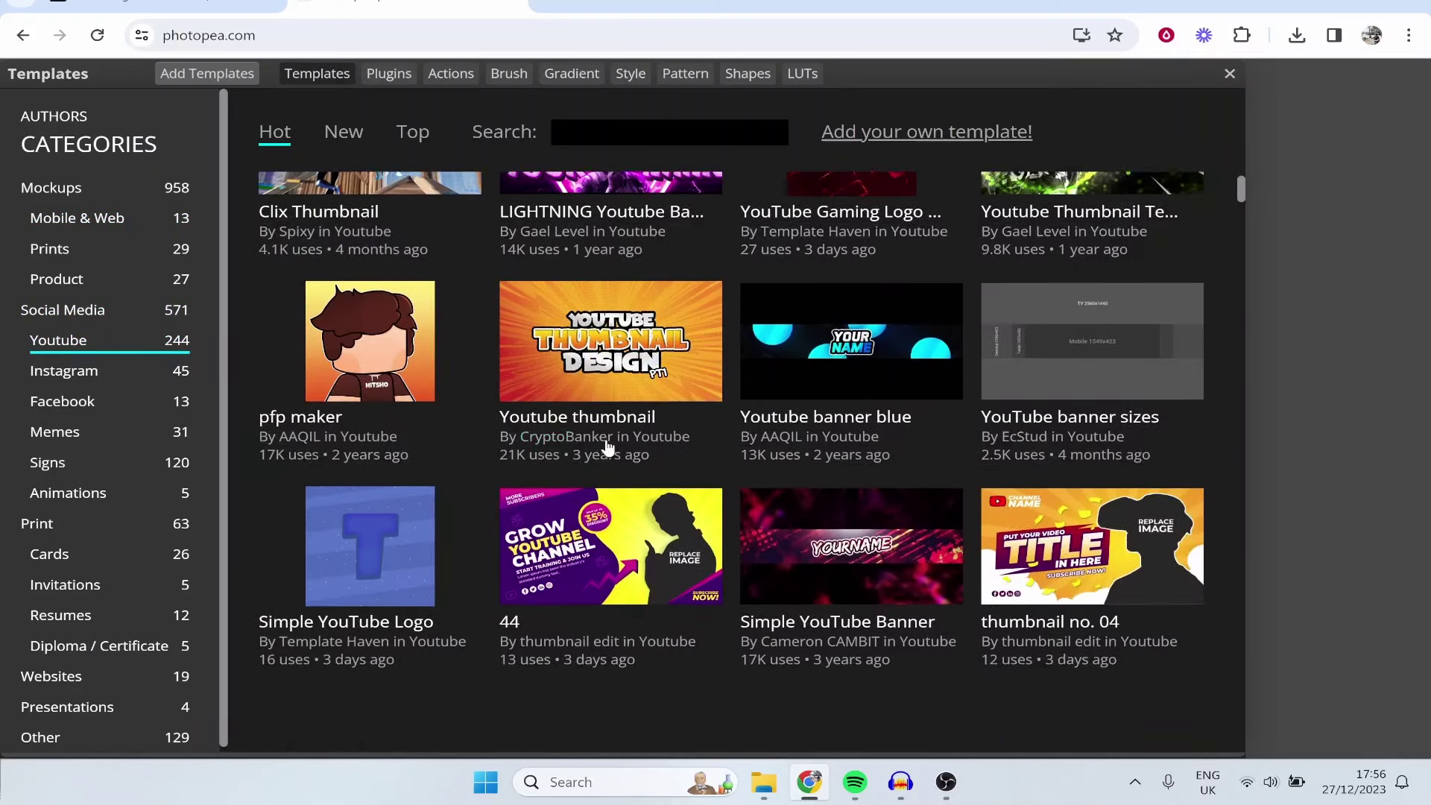
scroll(607, 447, down, 1)
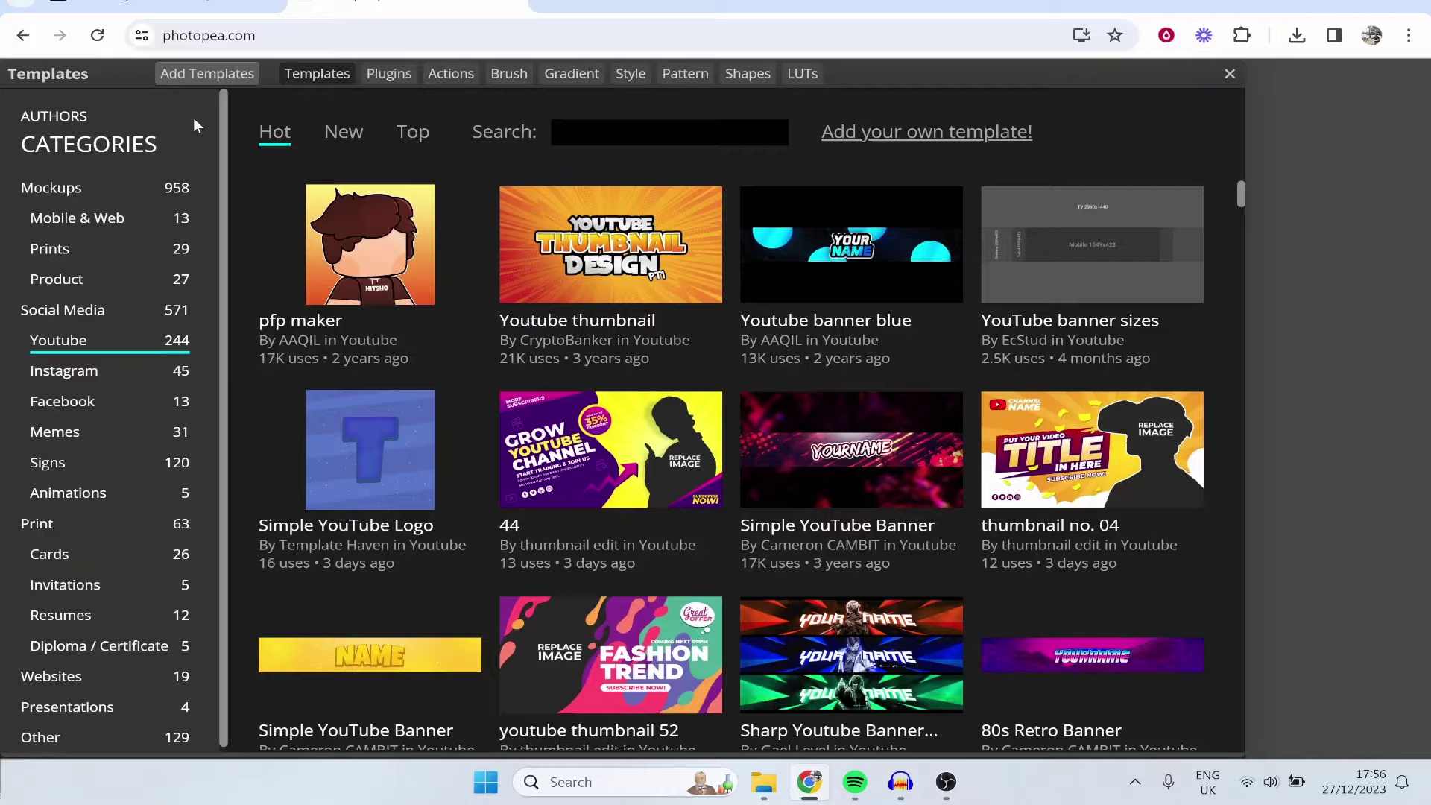
scroll(955, 439, down, 5)
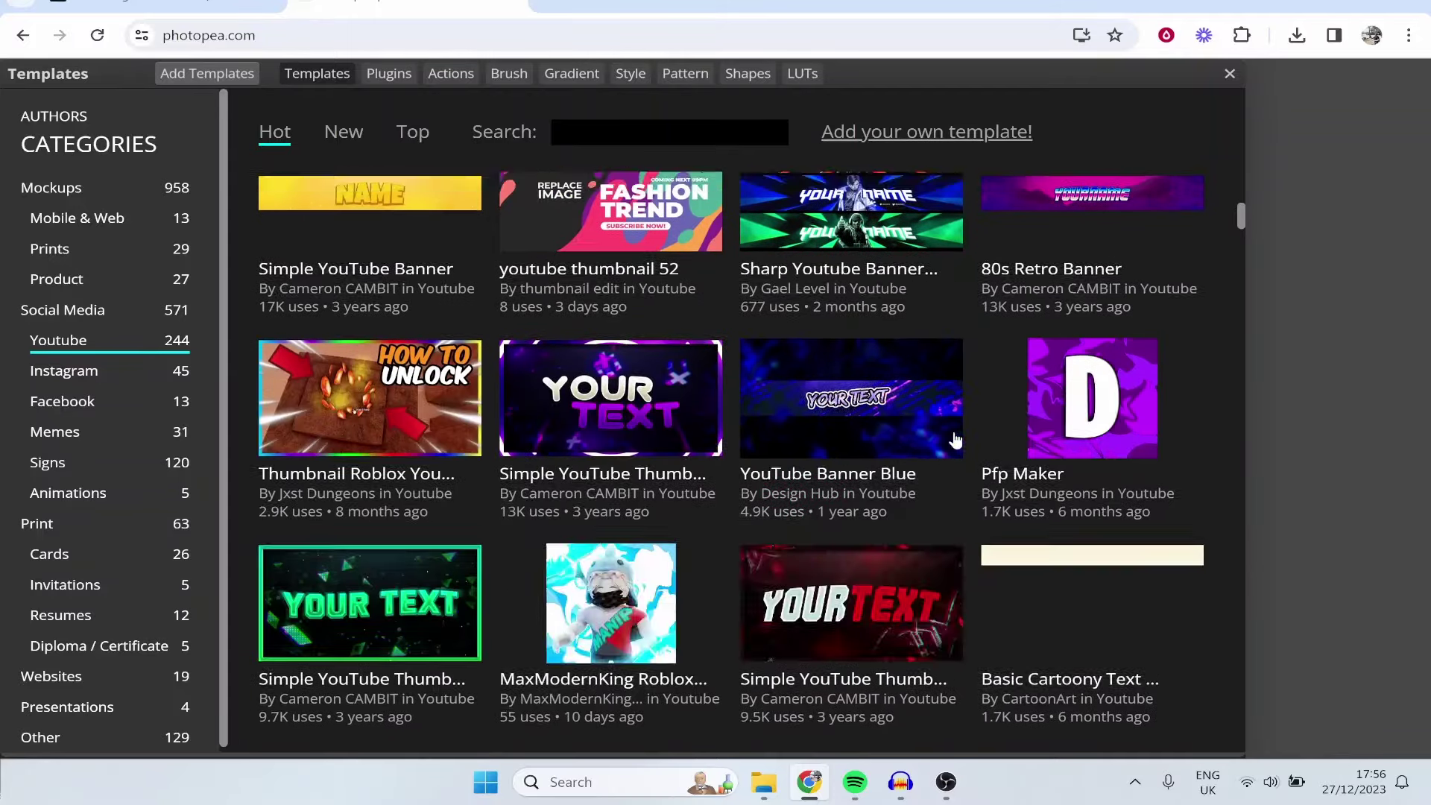
scroll(955, 440, up, 4)
click(1230, 73)
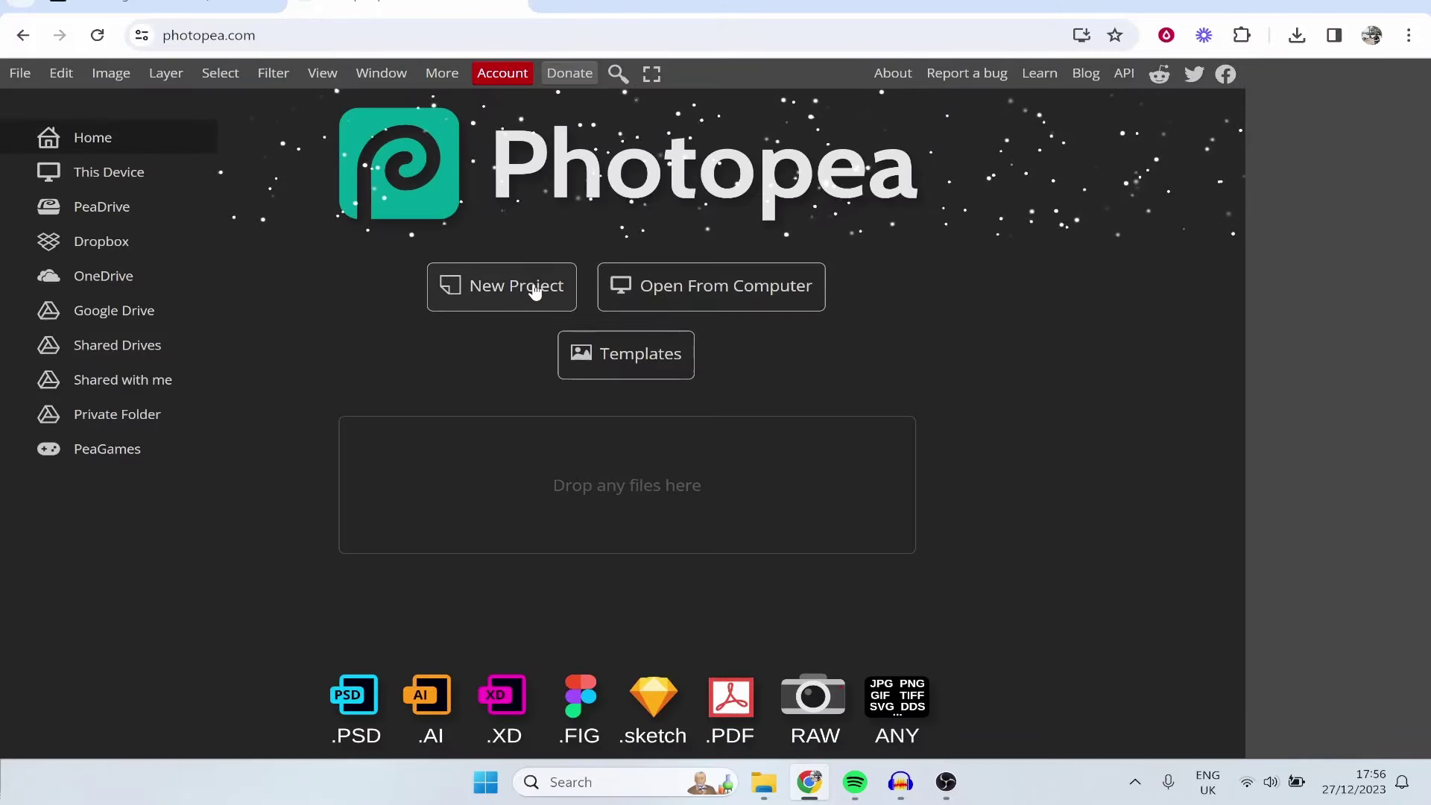
Create a new project named 'Test' with width 1920 and height 1080.
click(534, 290)
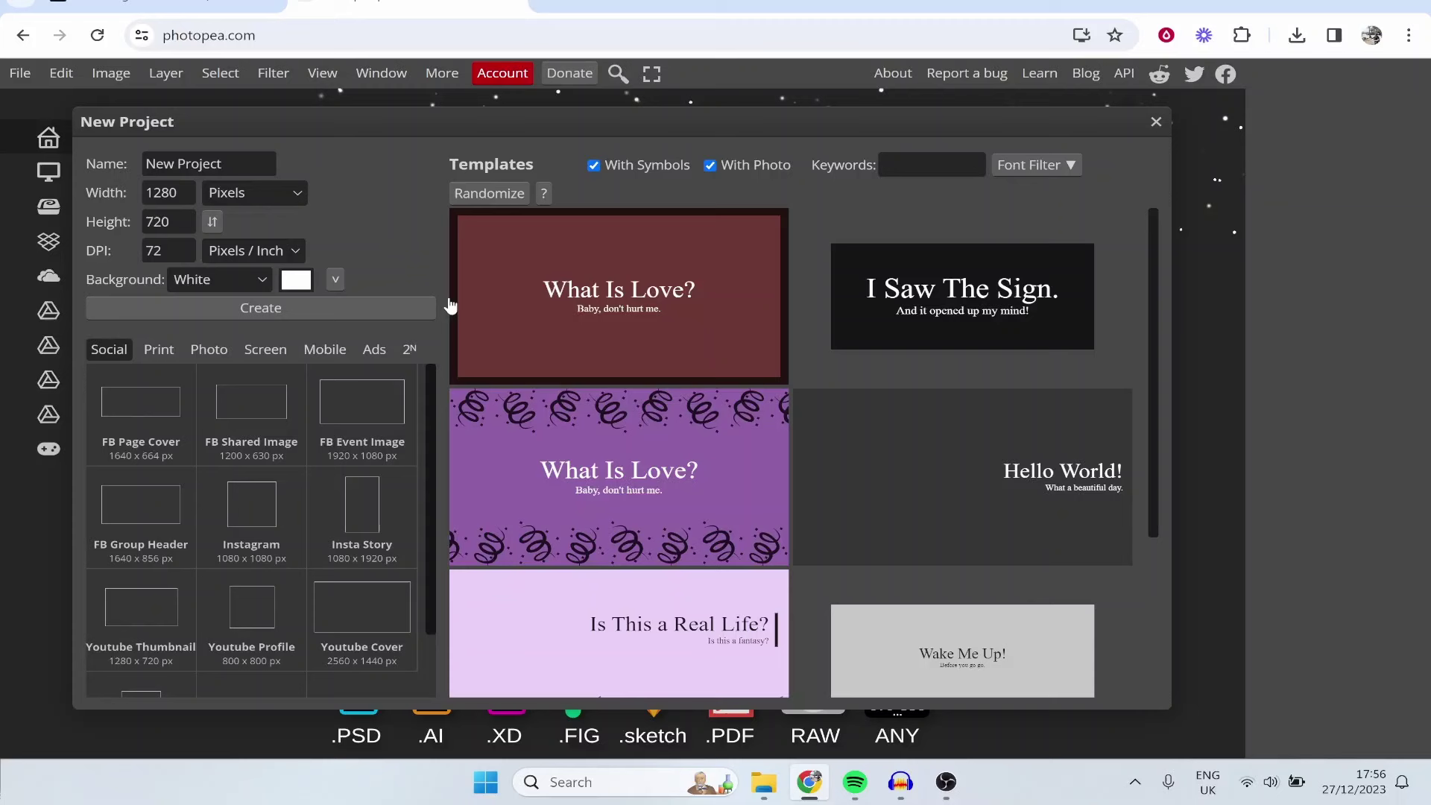
scroll(894, 463, down, 3)
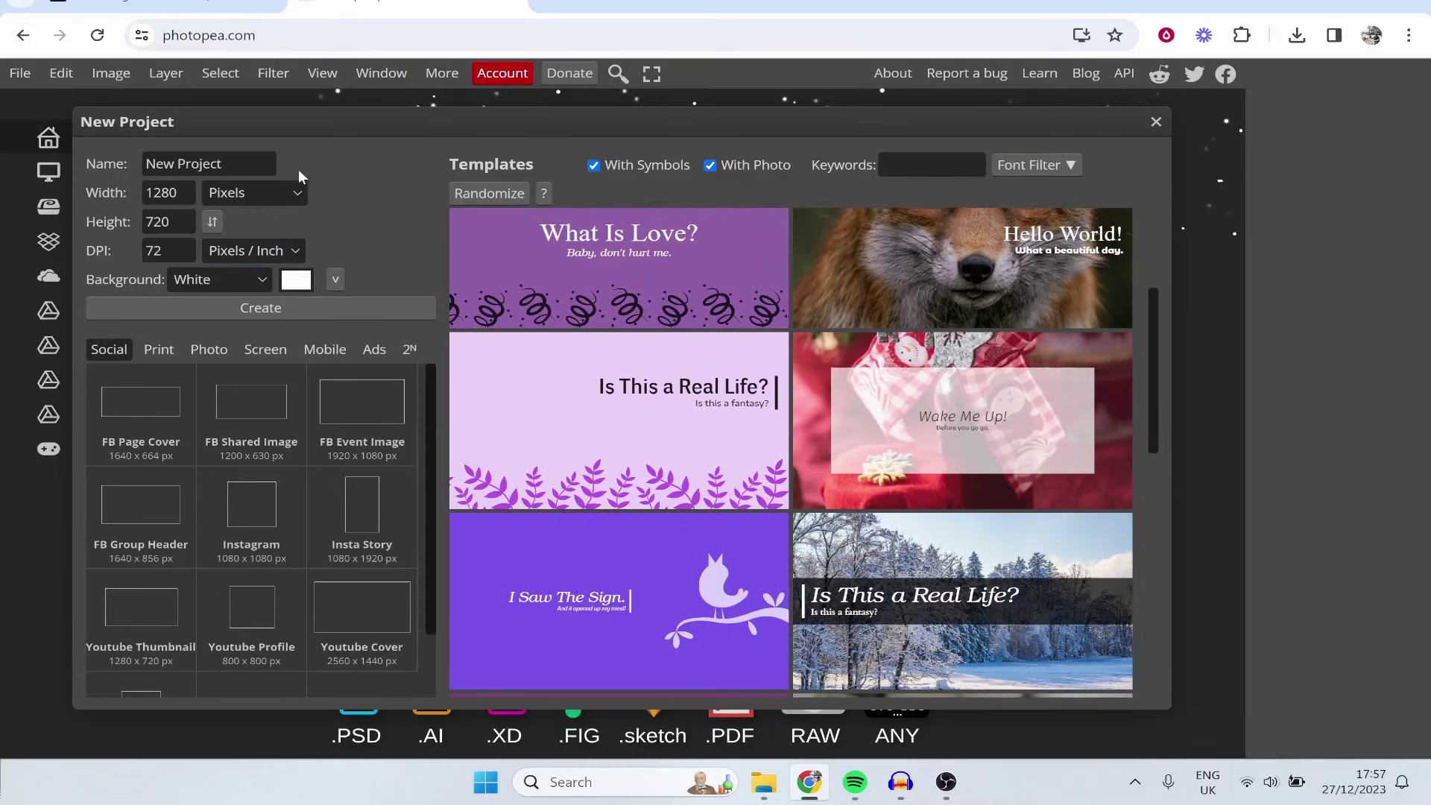
click(248, 162)
key(ctrl+a)
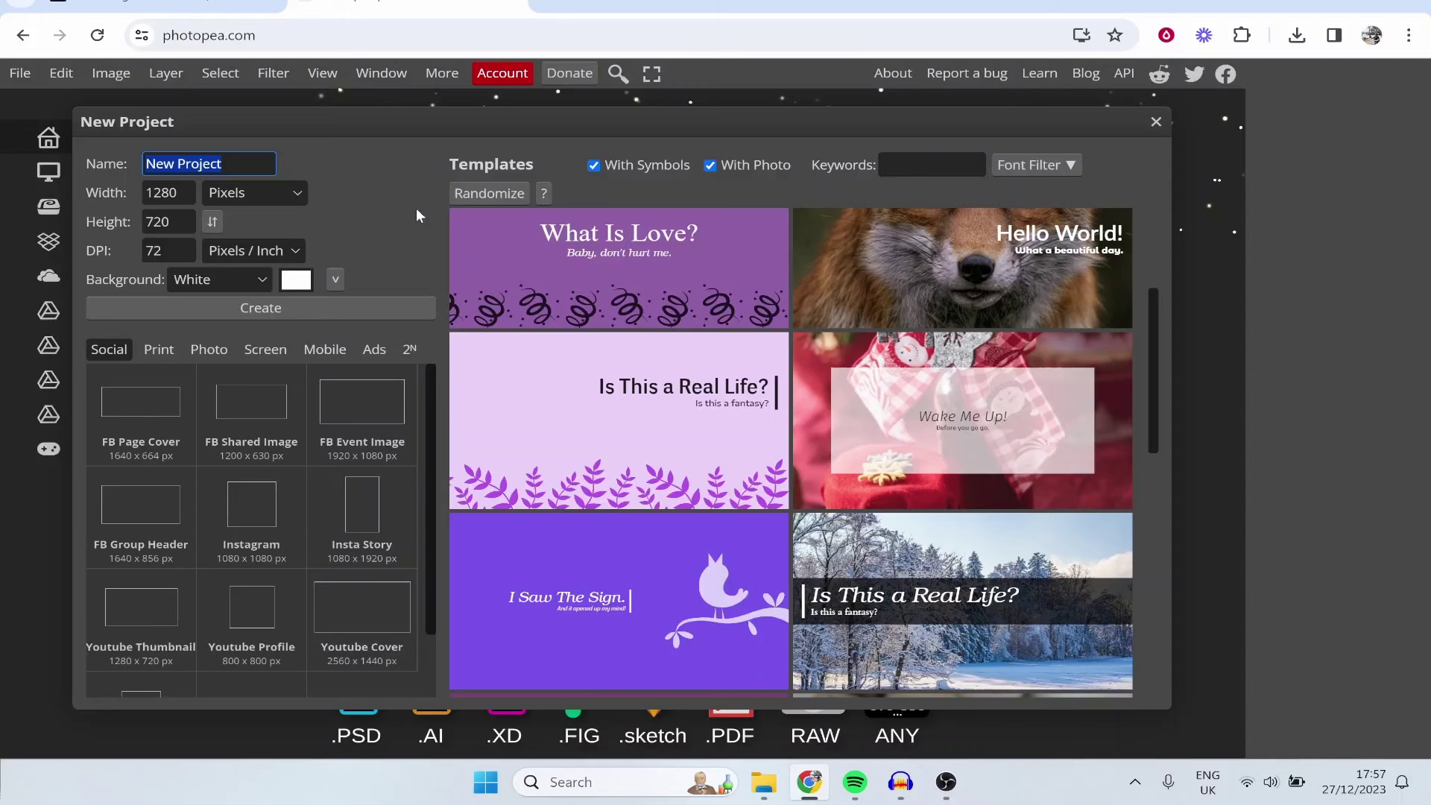
text(Tes)
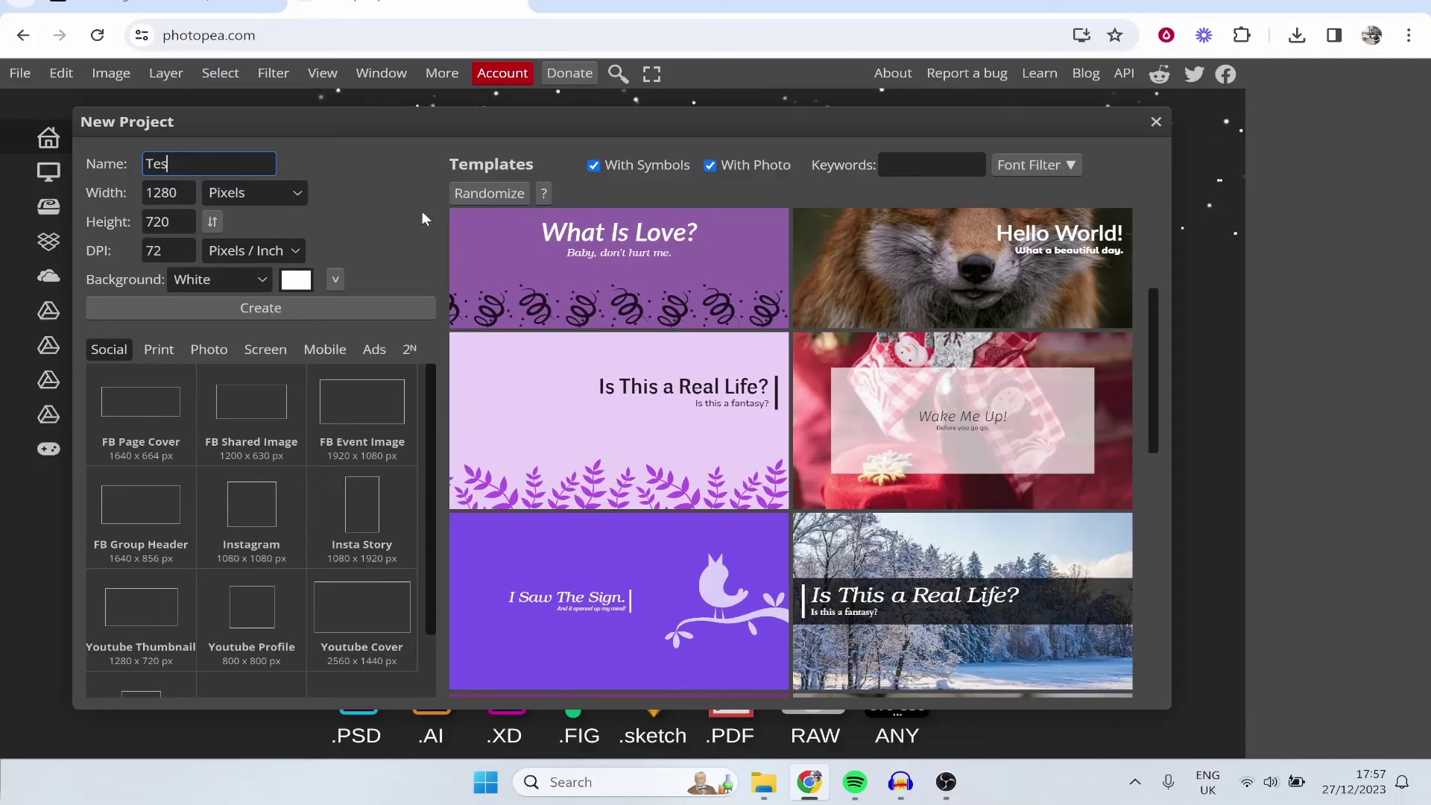
text(t)
key(Tab)
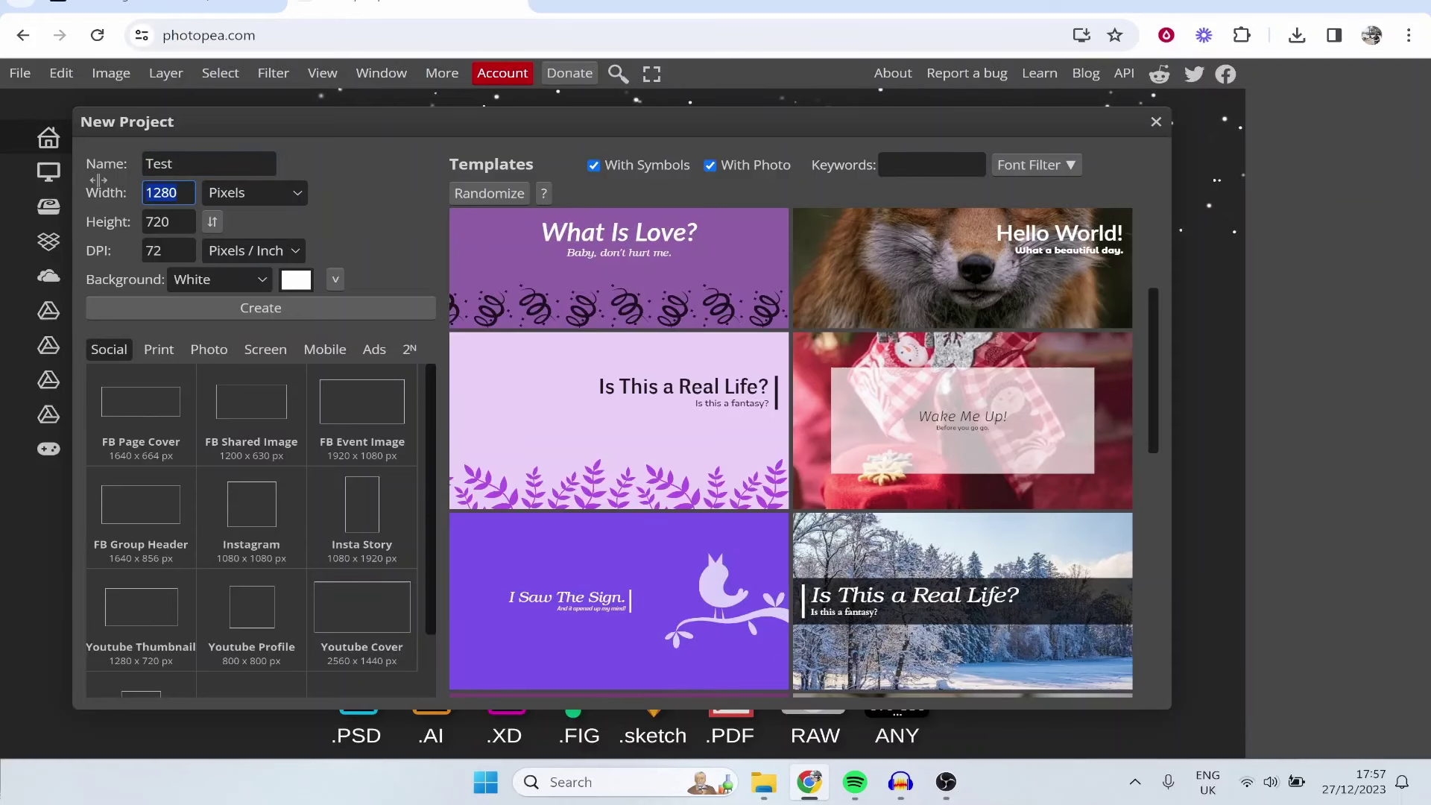
text(1920)
key(Tab)
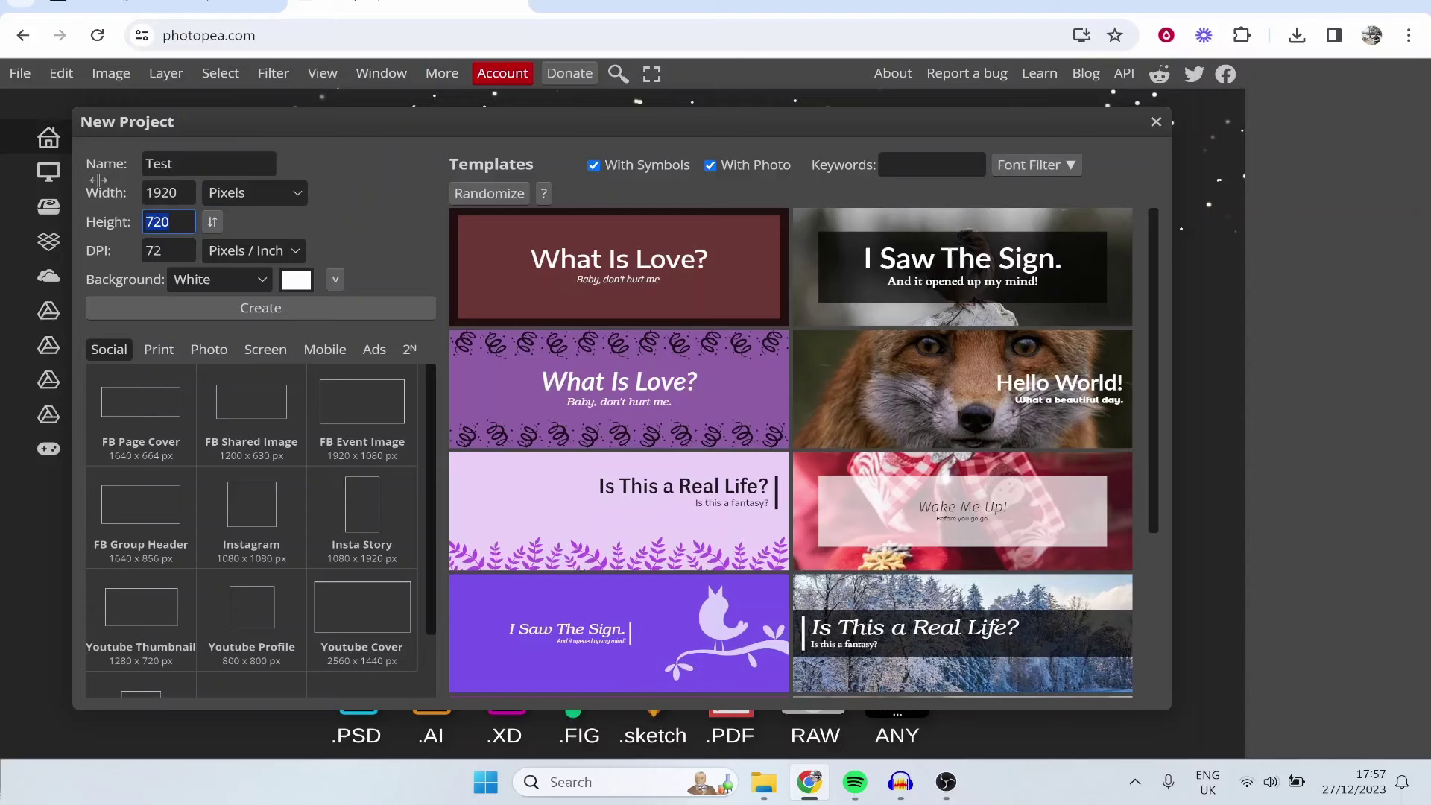
text(1080)
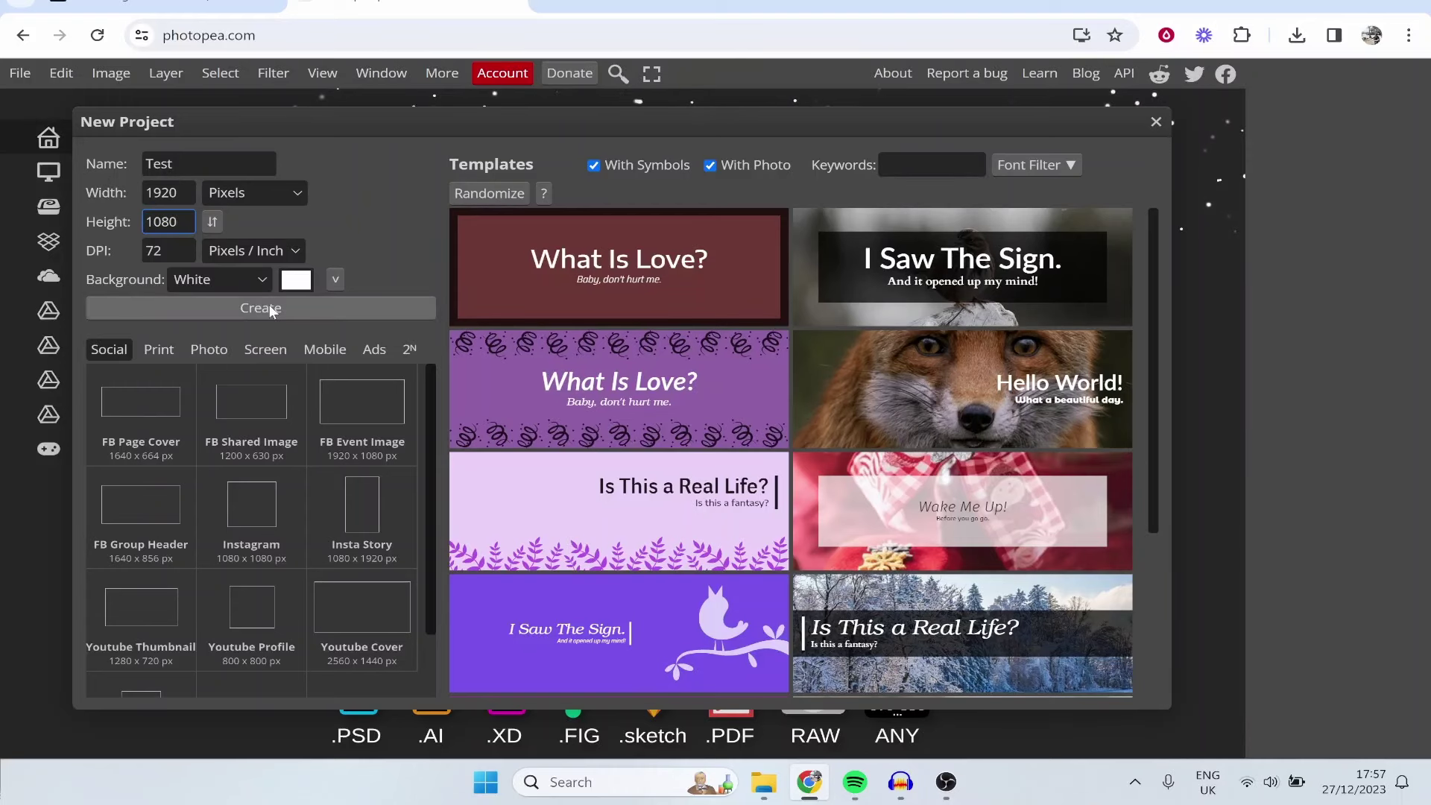
click(270, 309)
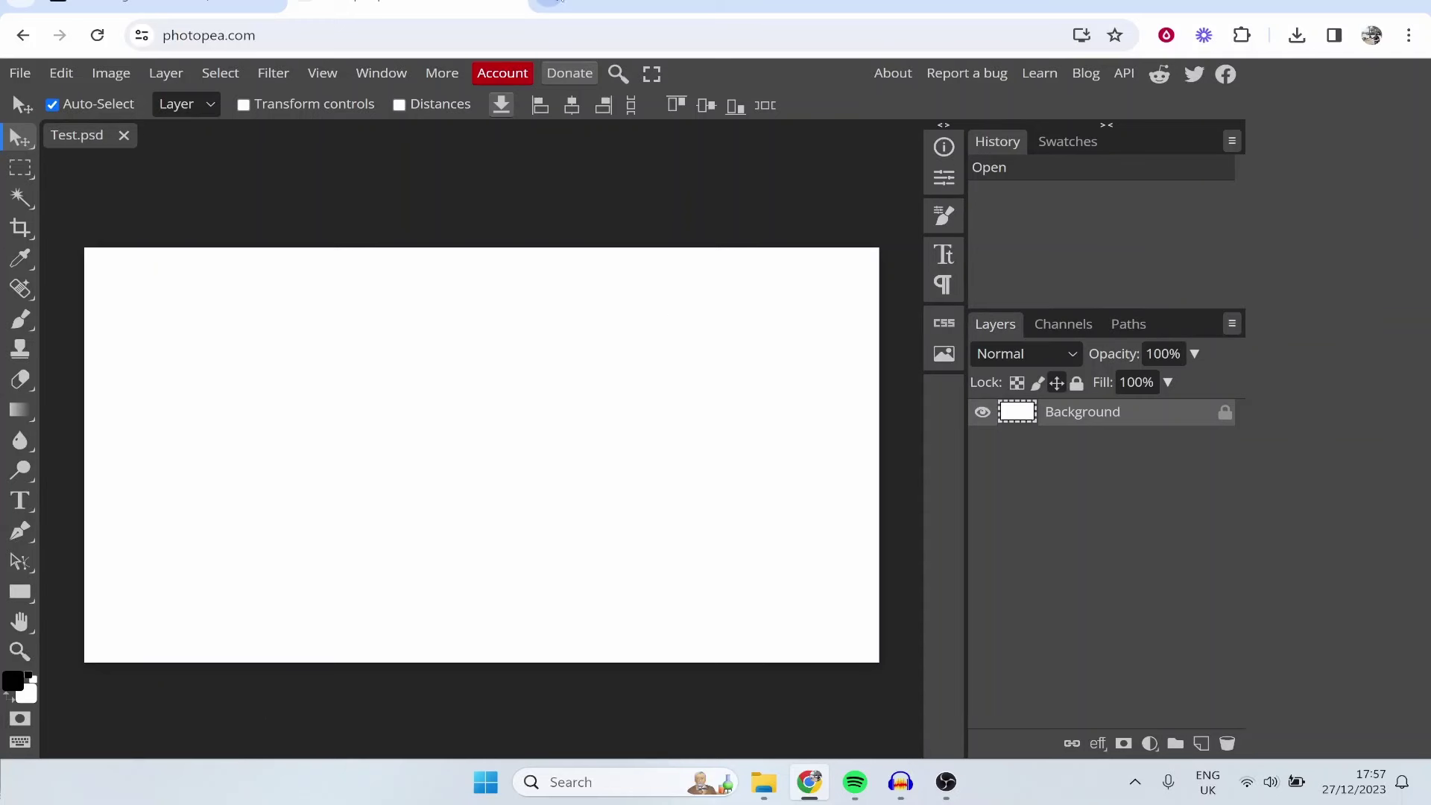
Go to Unsplash in a new browser tab and accept its cookies.
click(558, 2)
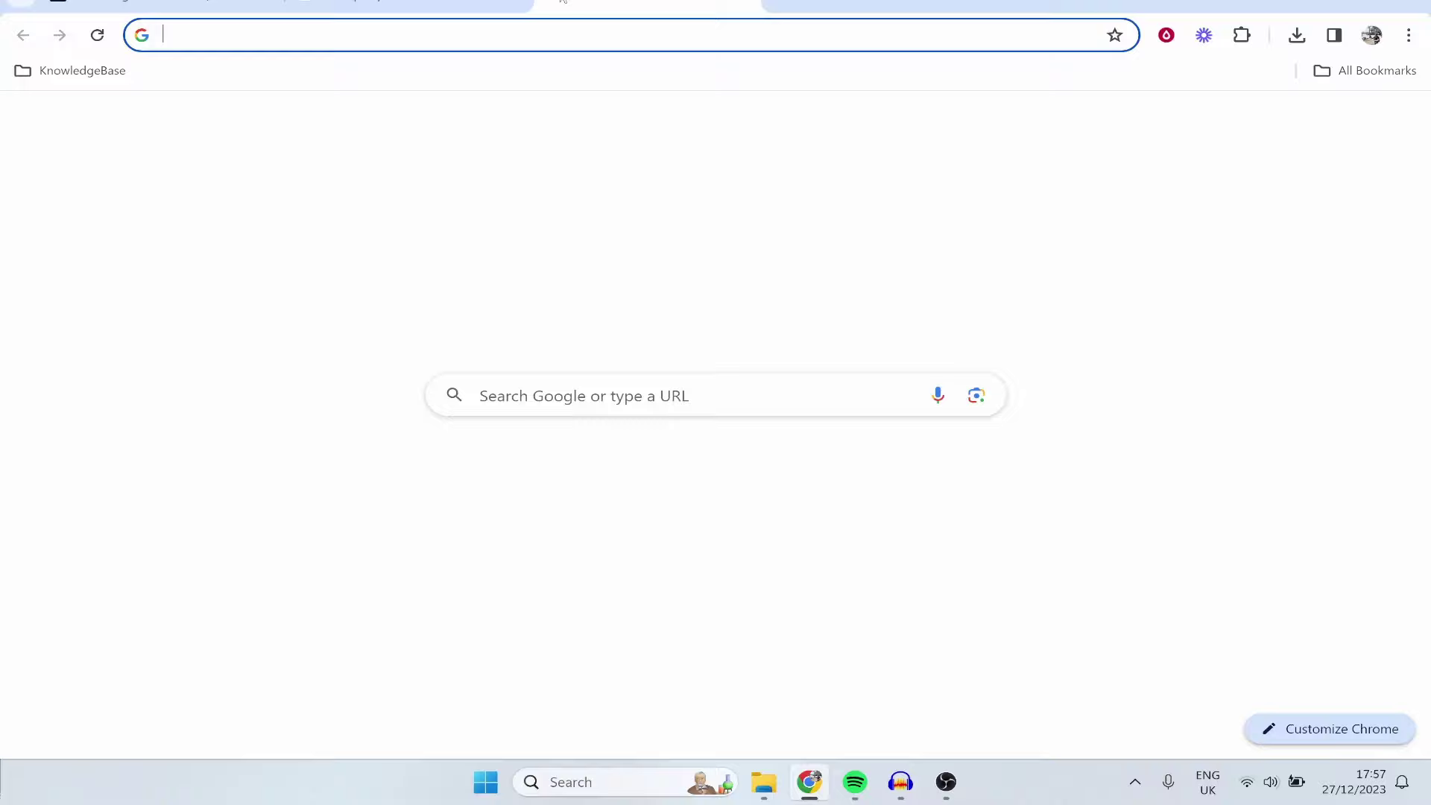
text(unspla)
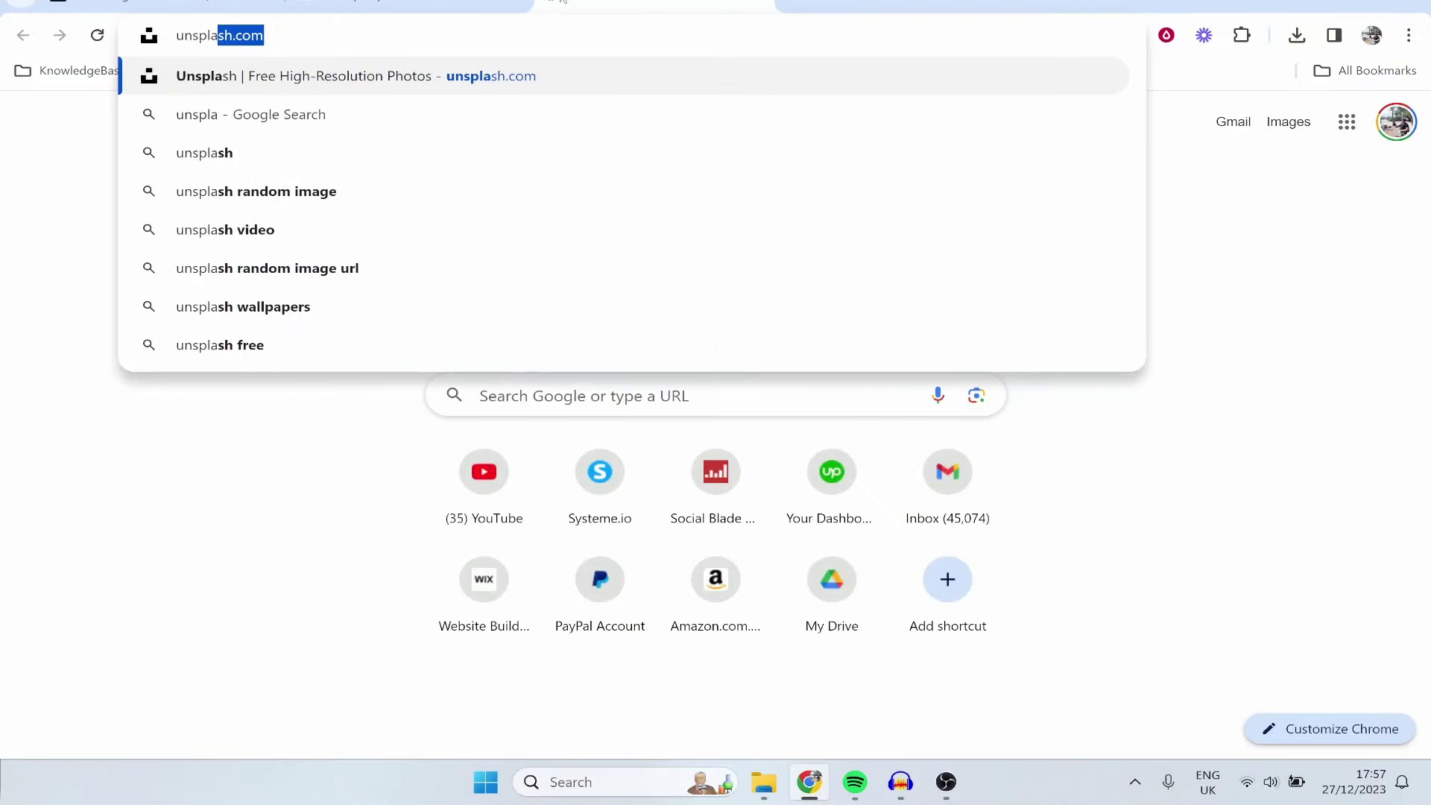
key(Return)
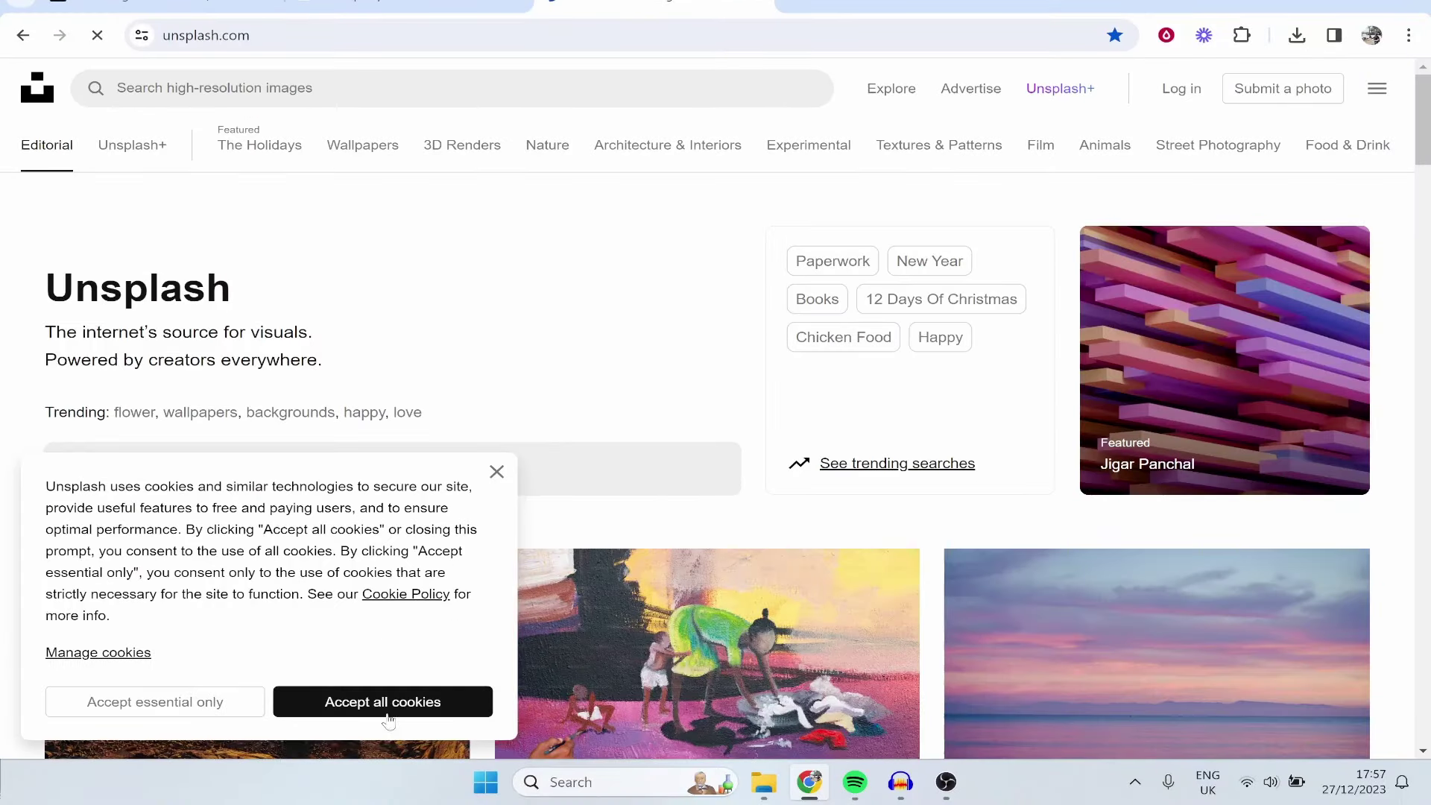
click(390, 717)
Find the white keyboard photo, download it, and dismiss the thank-you popup.
click(403, 83)
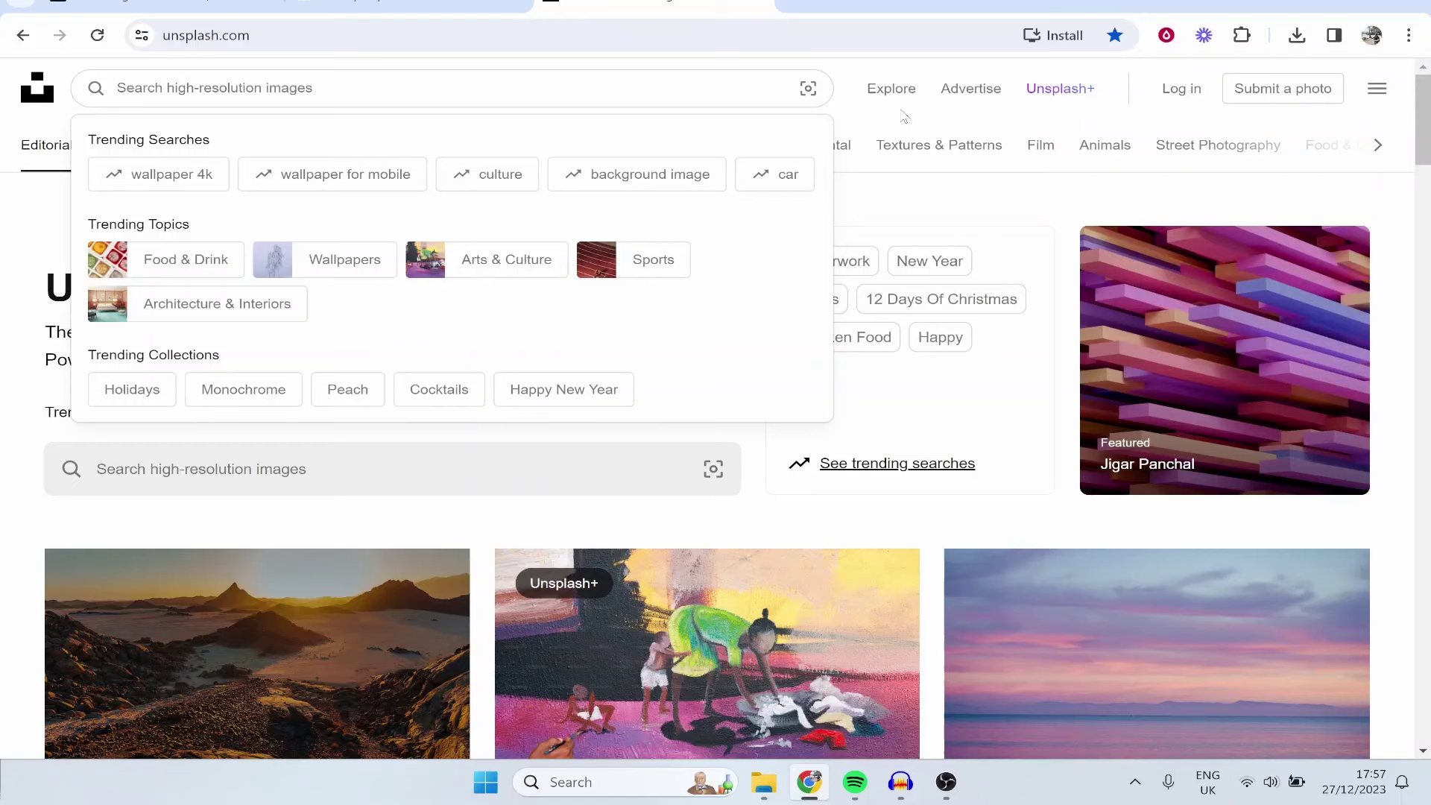
click(981, 199)
scroll(330, 277, down, 5)
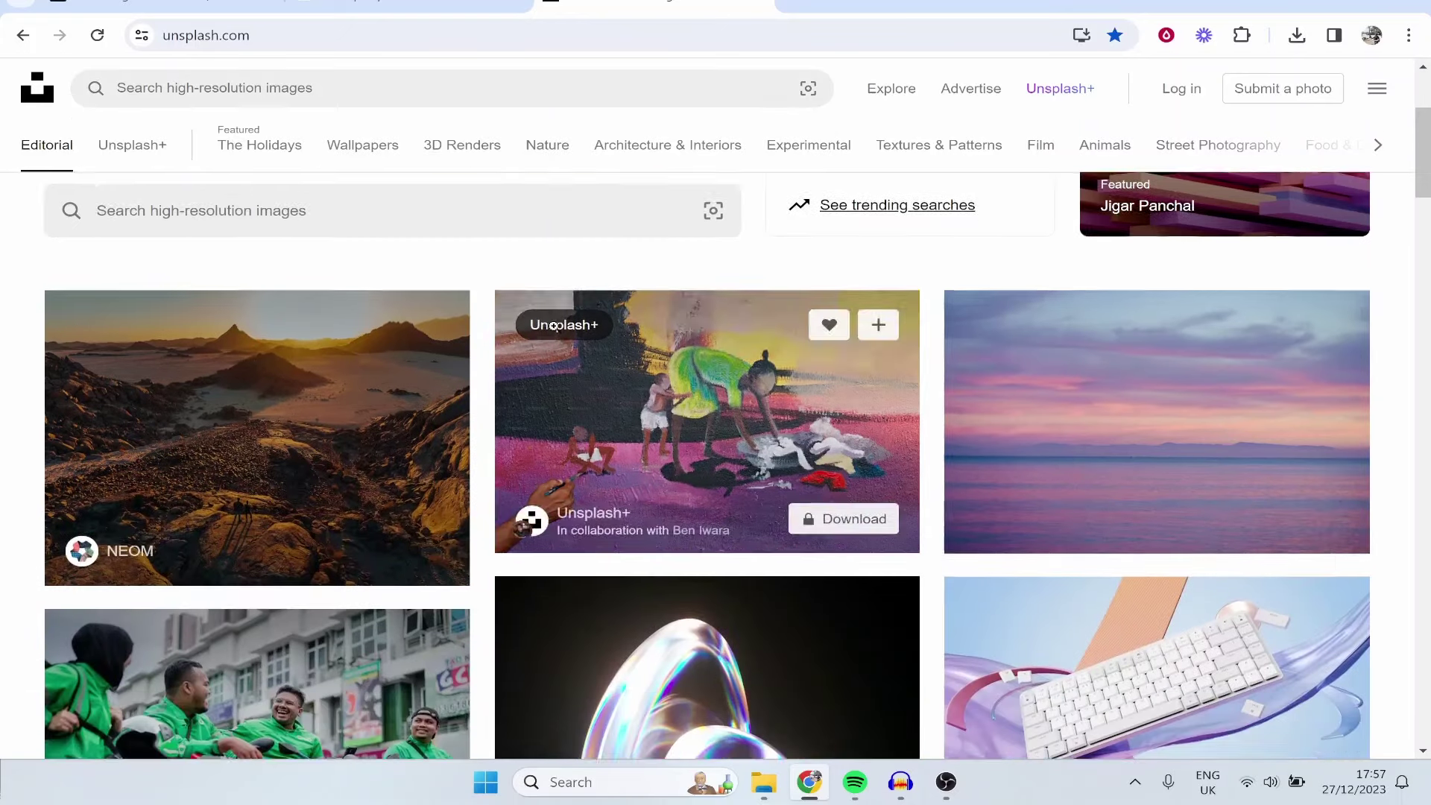
scroll(330, 277, down, 2)
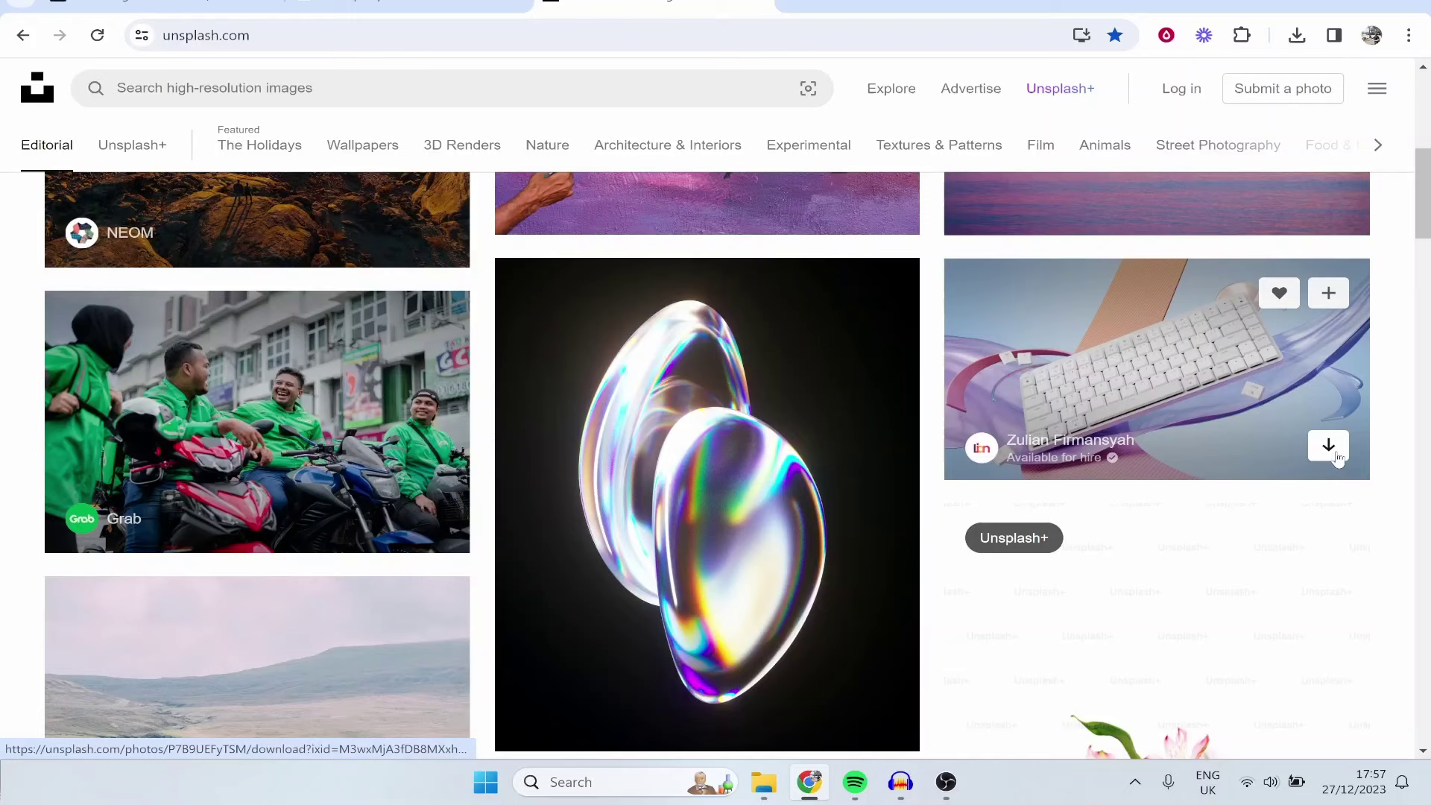
click(1327, 448)
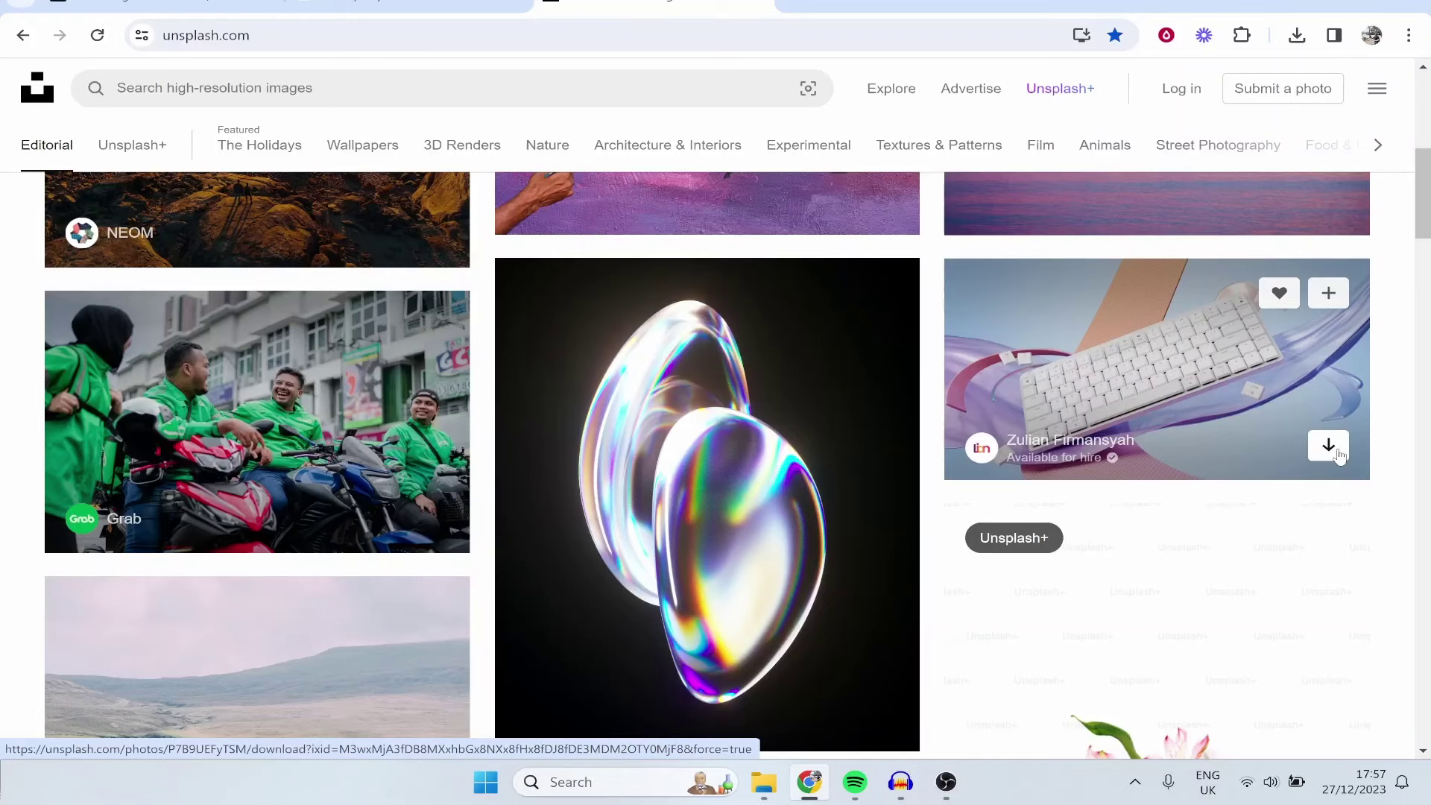
click(934, 547)
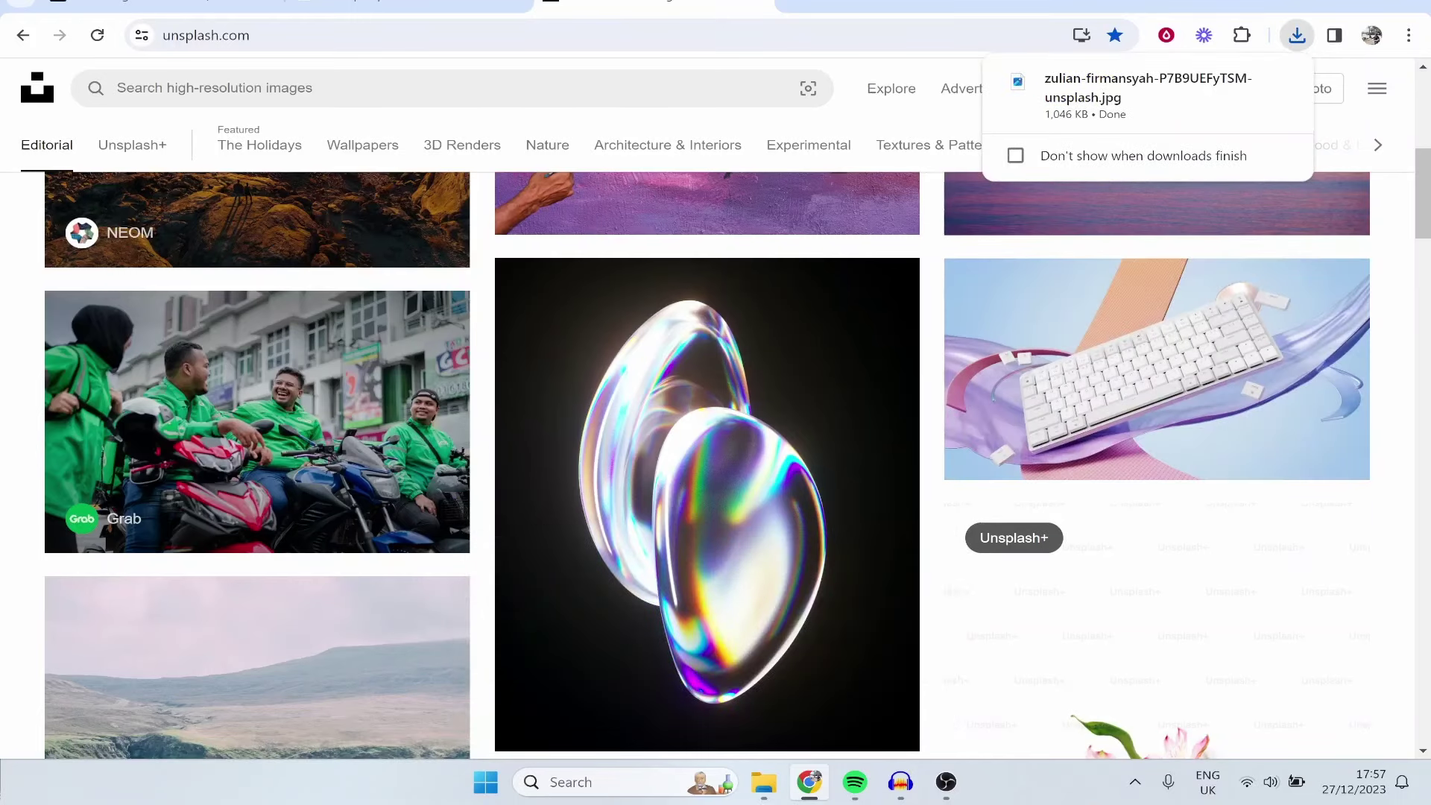
Open the downloaded keyboard JPG from the Downloads folder in Photopea.
click(369, 6)
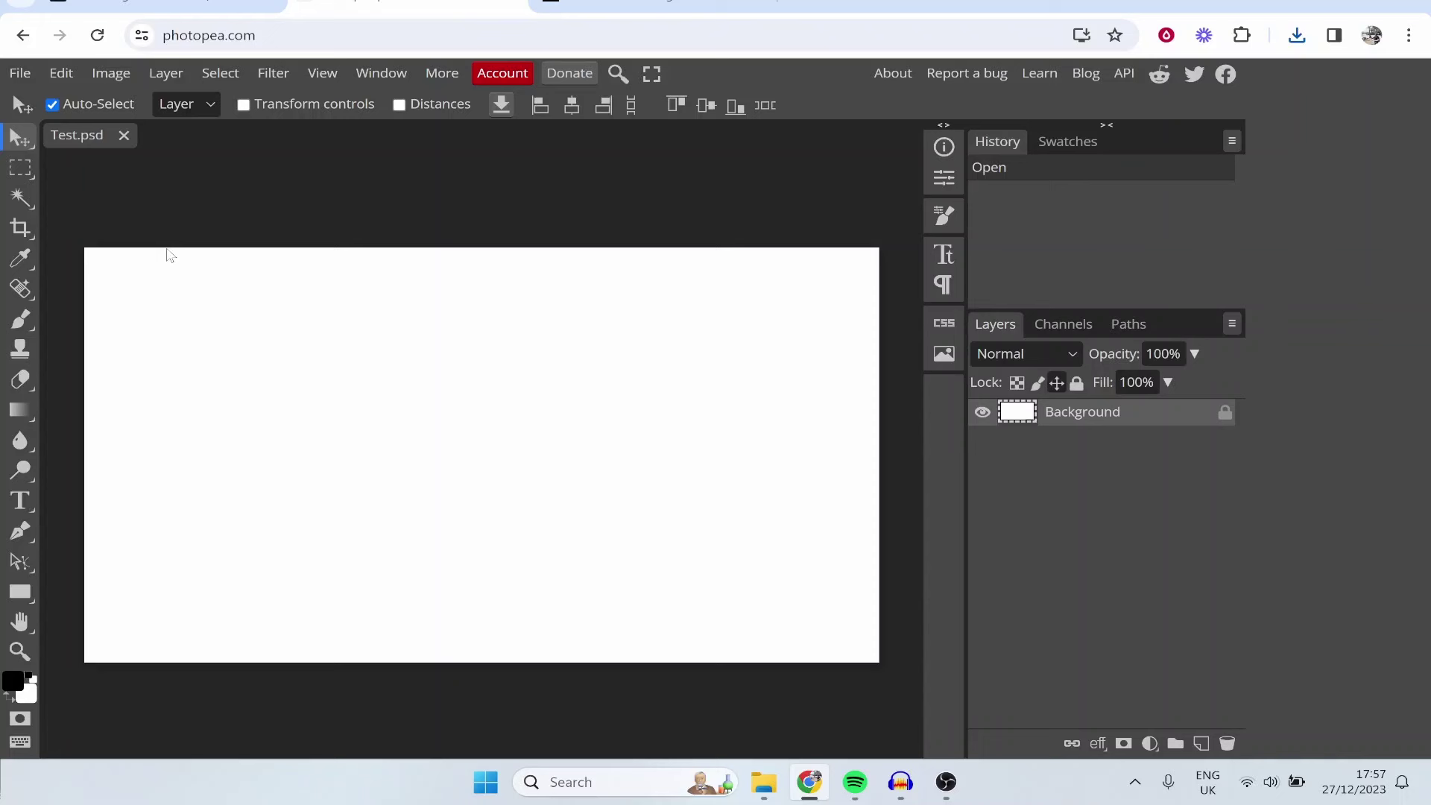
click(20, 74)
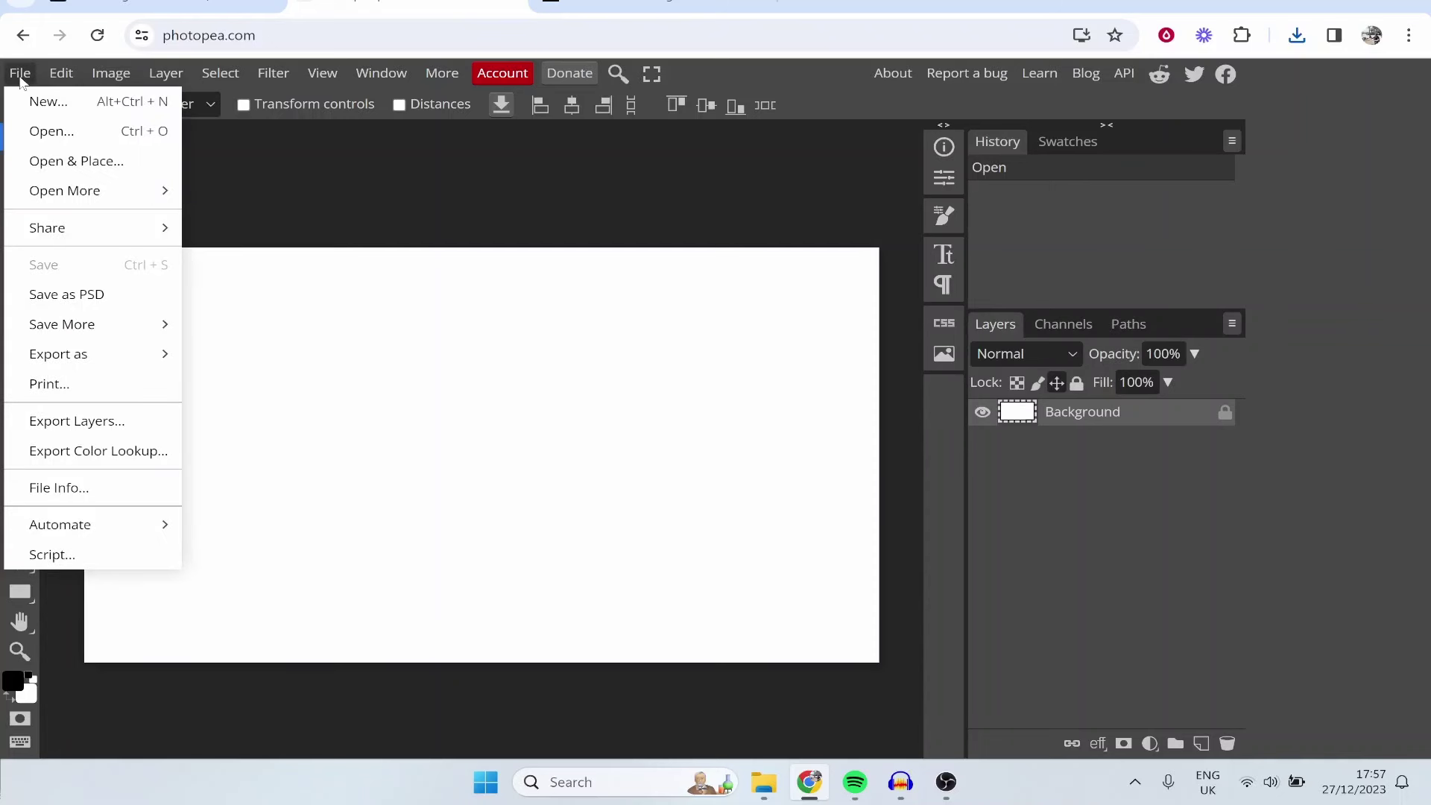
click(63, 134)
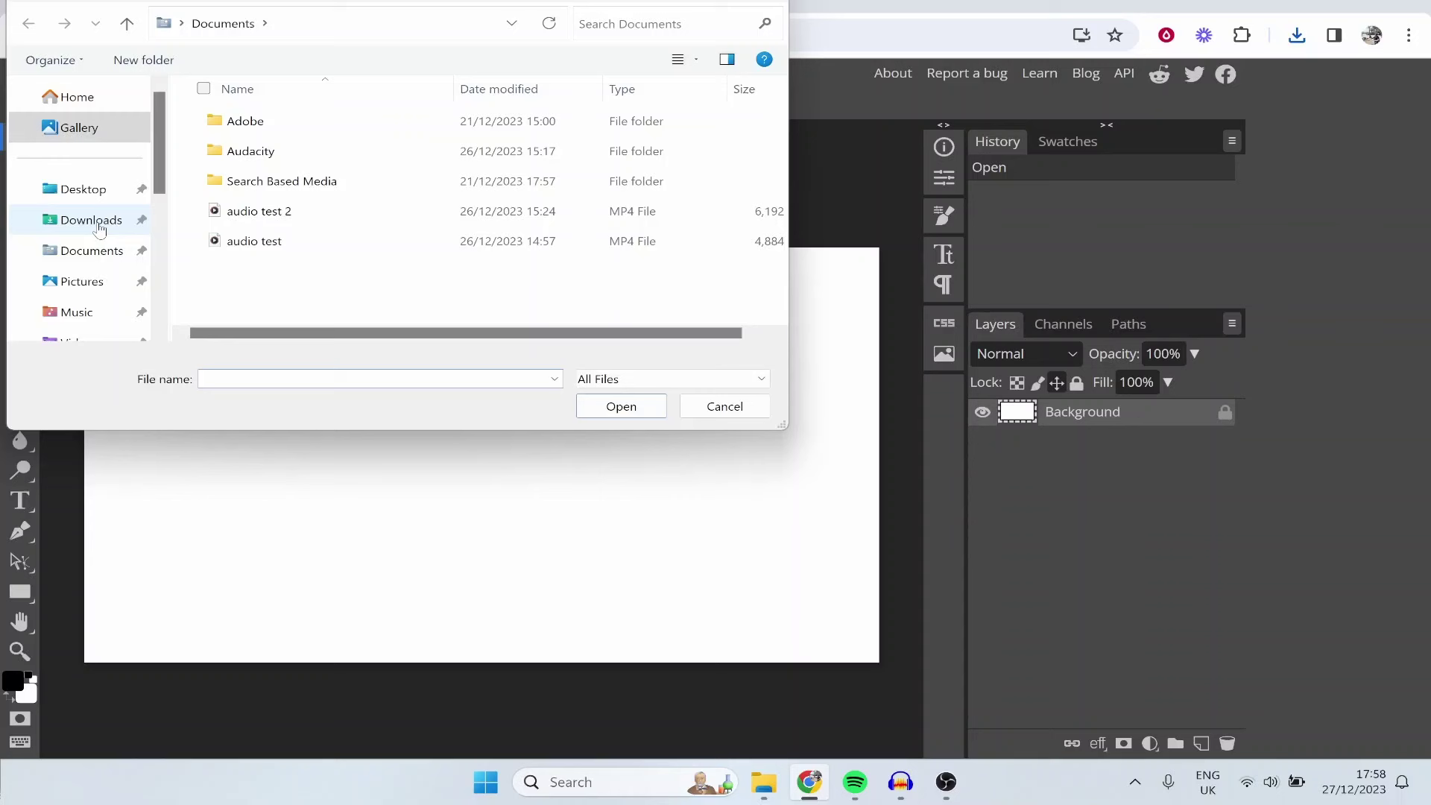
click(91, 220)
double_click(295, 147)
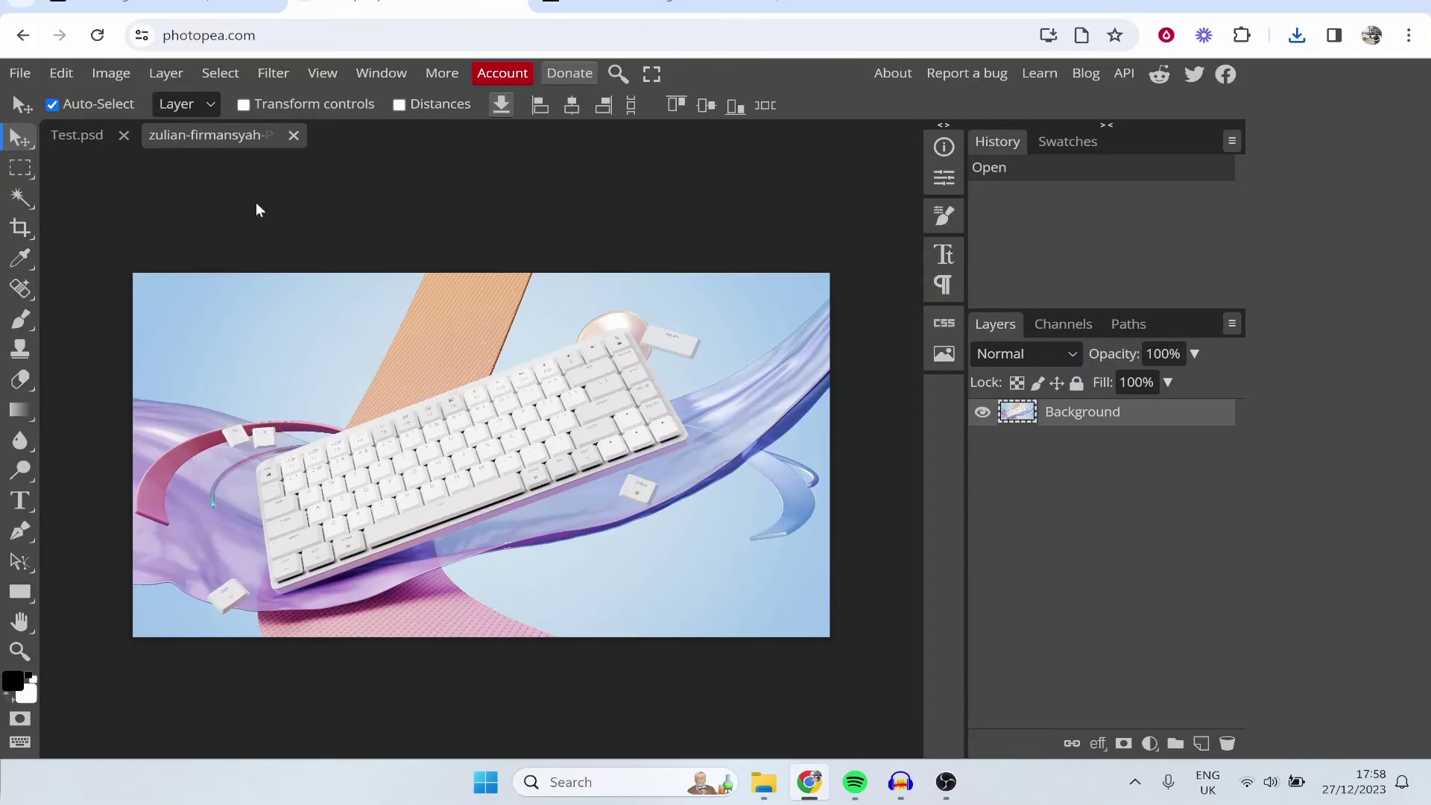
Drag the keyboard image layer into the Test document with the Move tool.
drag(422, 427, 433, 417)
right_click(19, 139)
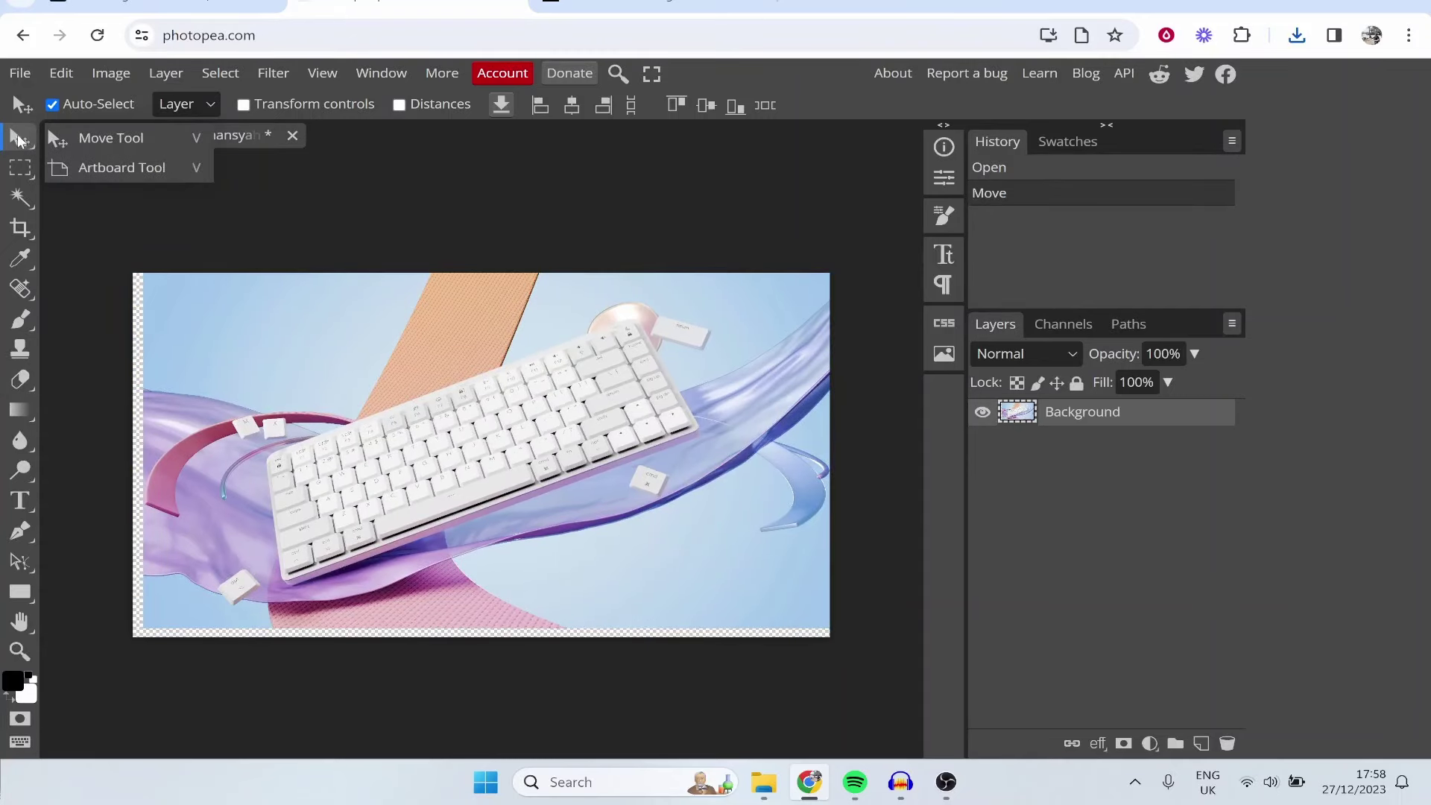
click(71, 135)
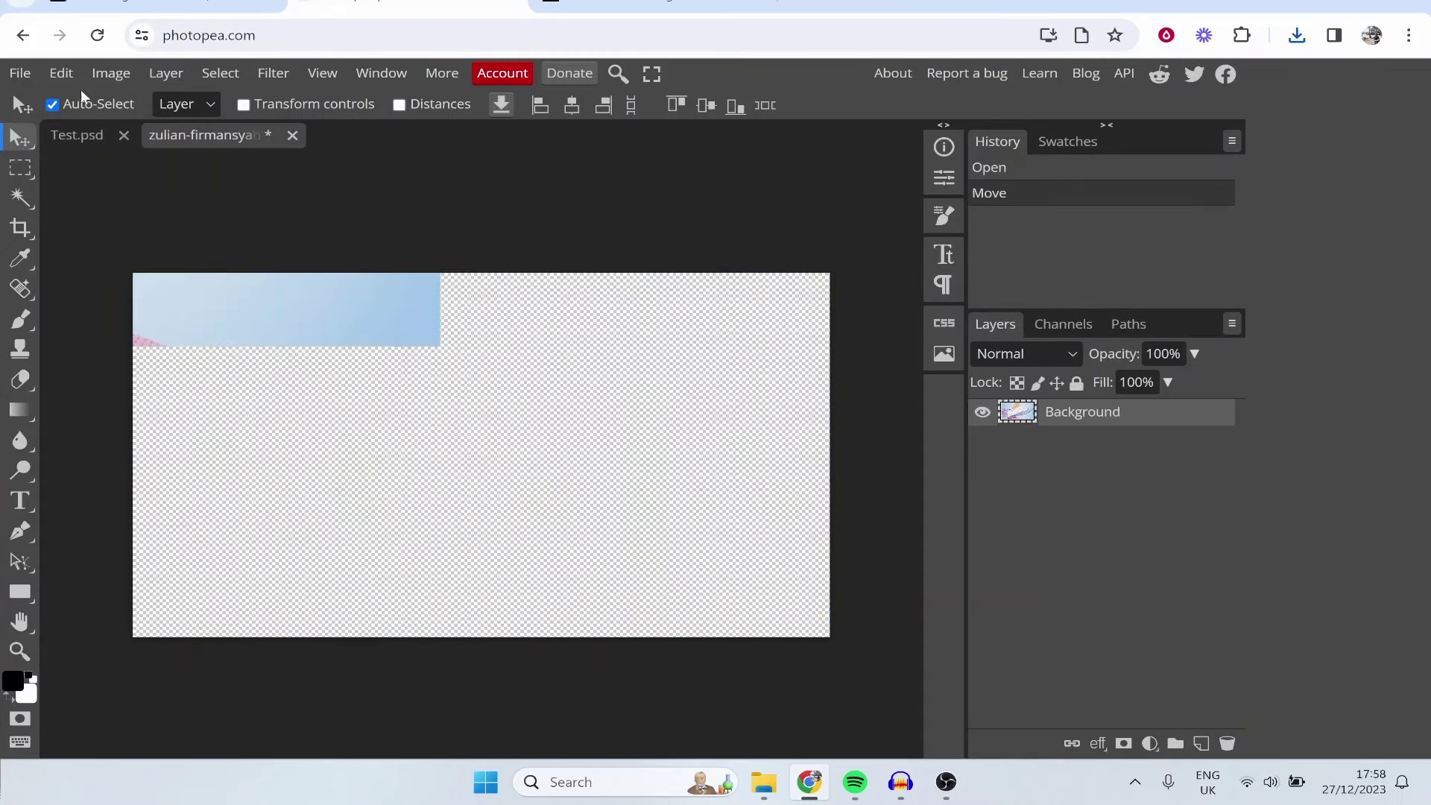
drag(65, 133, 557, 396)
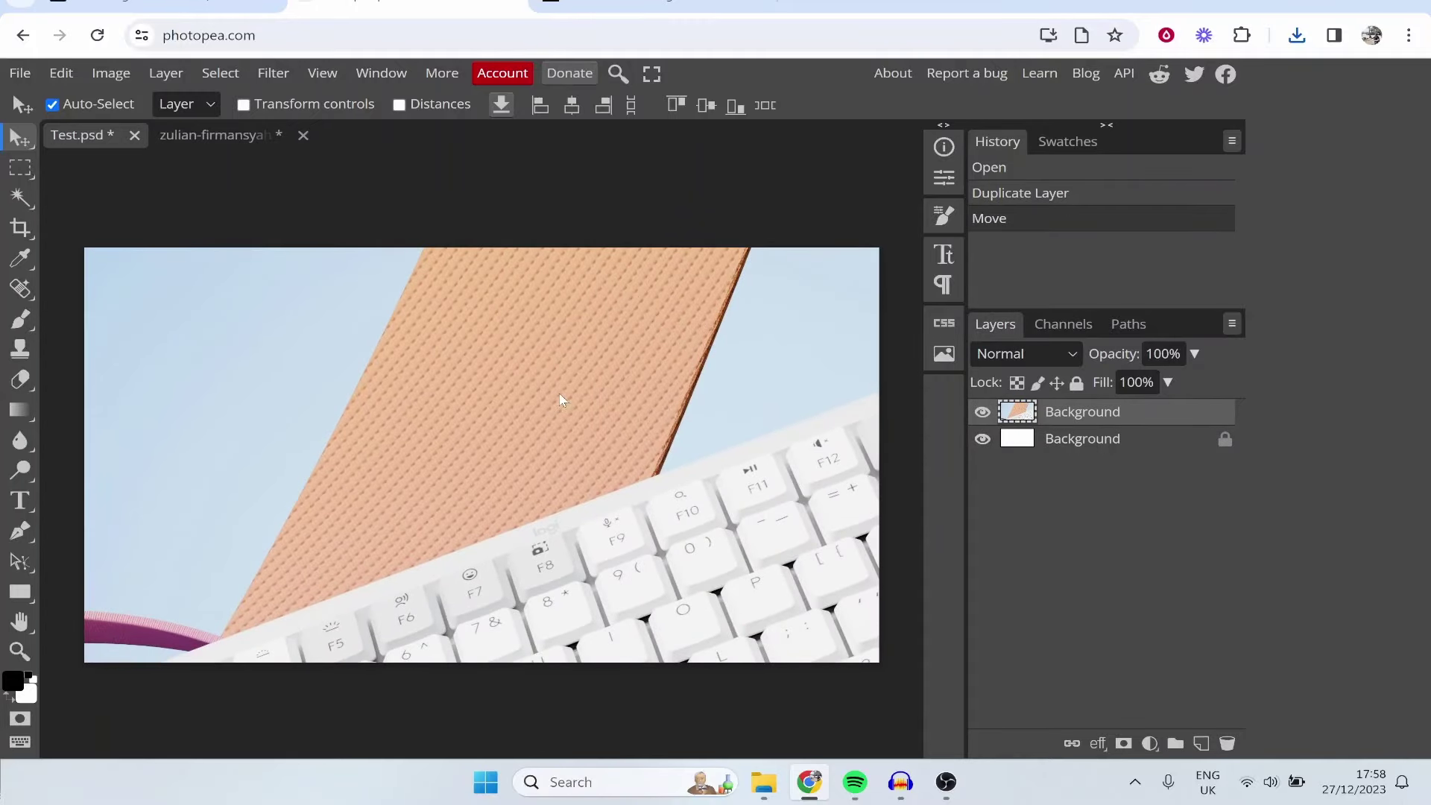
Drag the duplicated keyboard layer around until the keys fill most of the canvas.
drag(359, 360, 516, 301)
drag(400, 285, 266, 259)
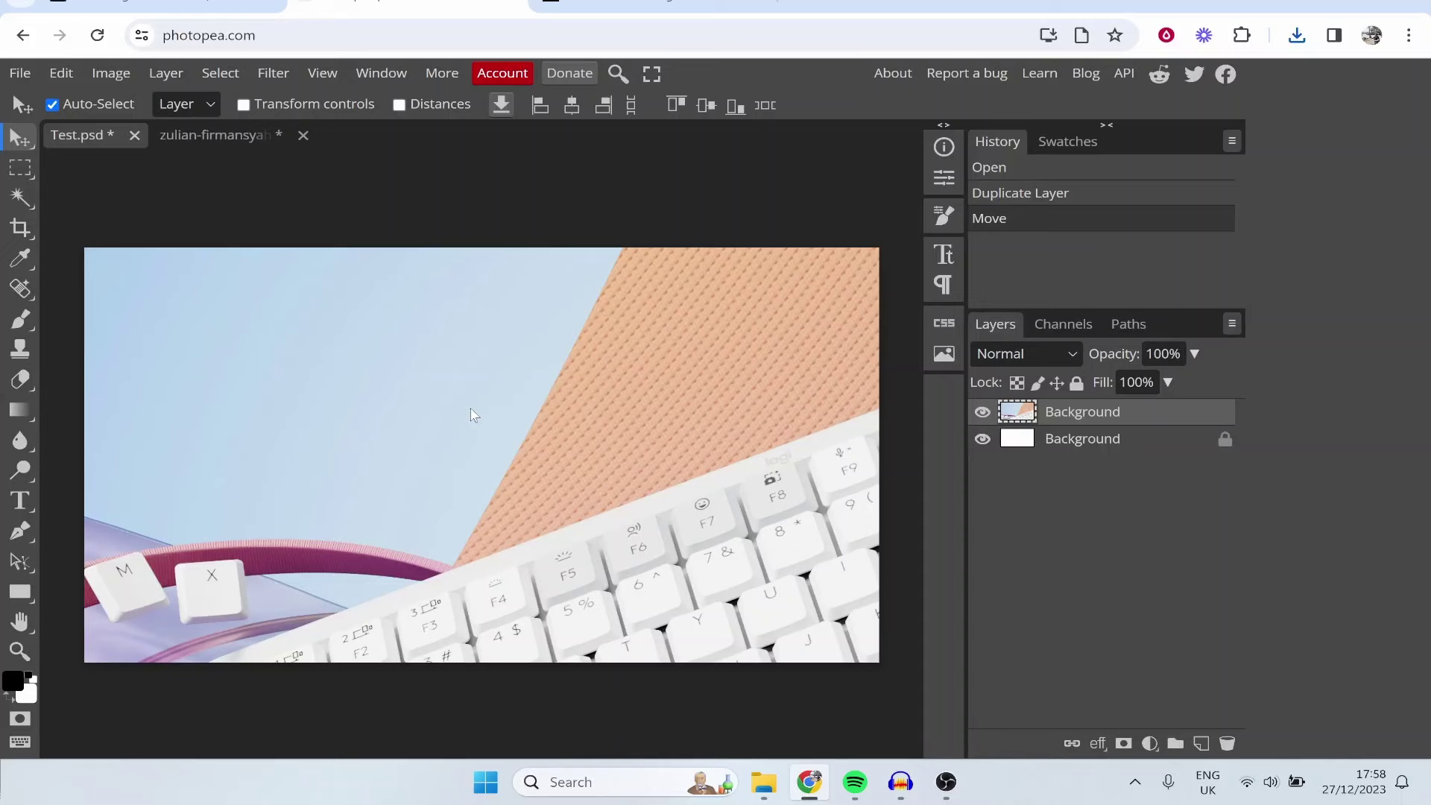
drag(402, 377, 511, 450)
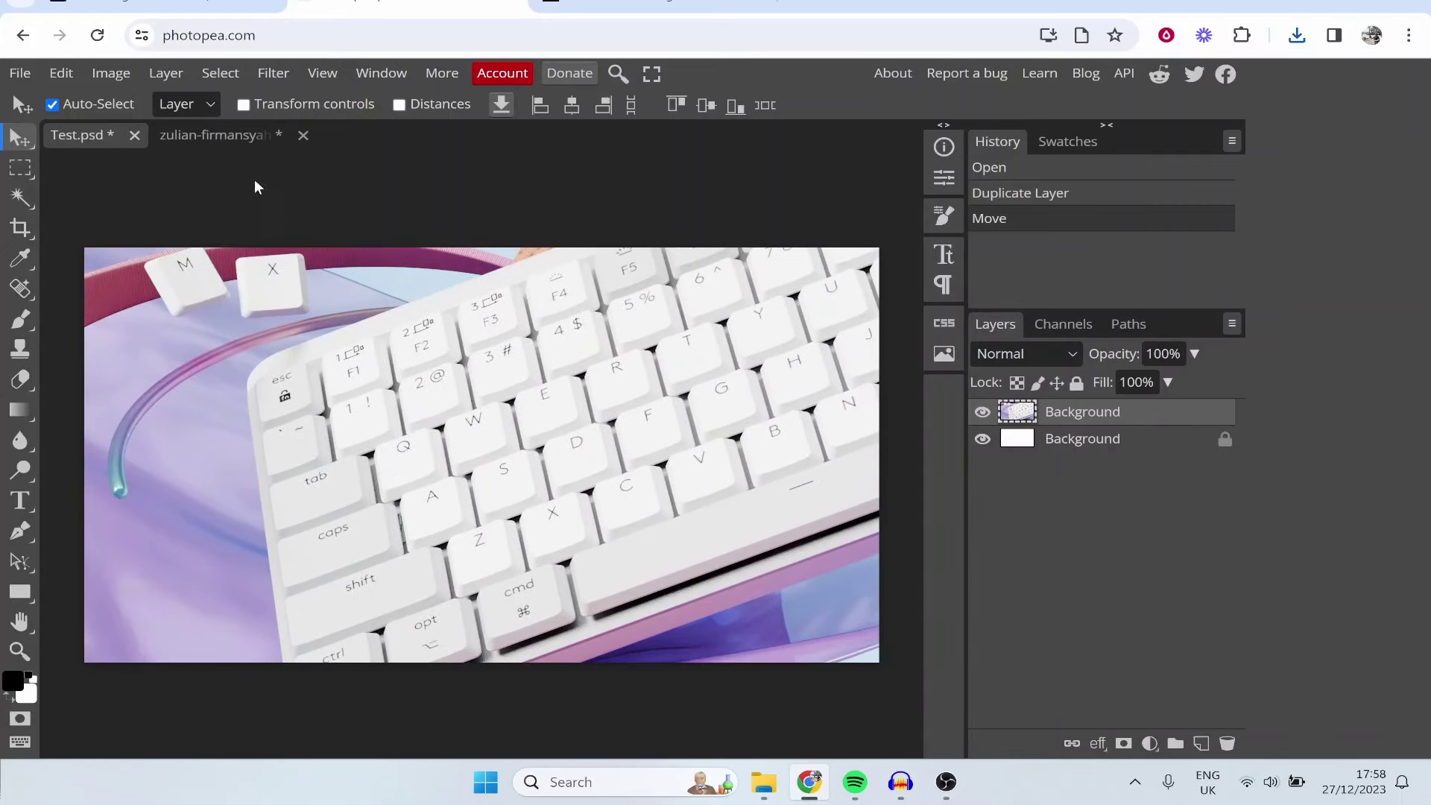
Free-transform the keyboard layer to 38.03% and position it to fill the canvas.
click(244, 105)
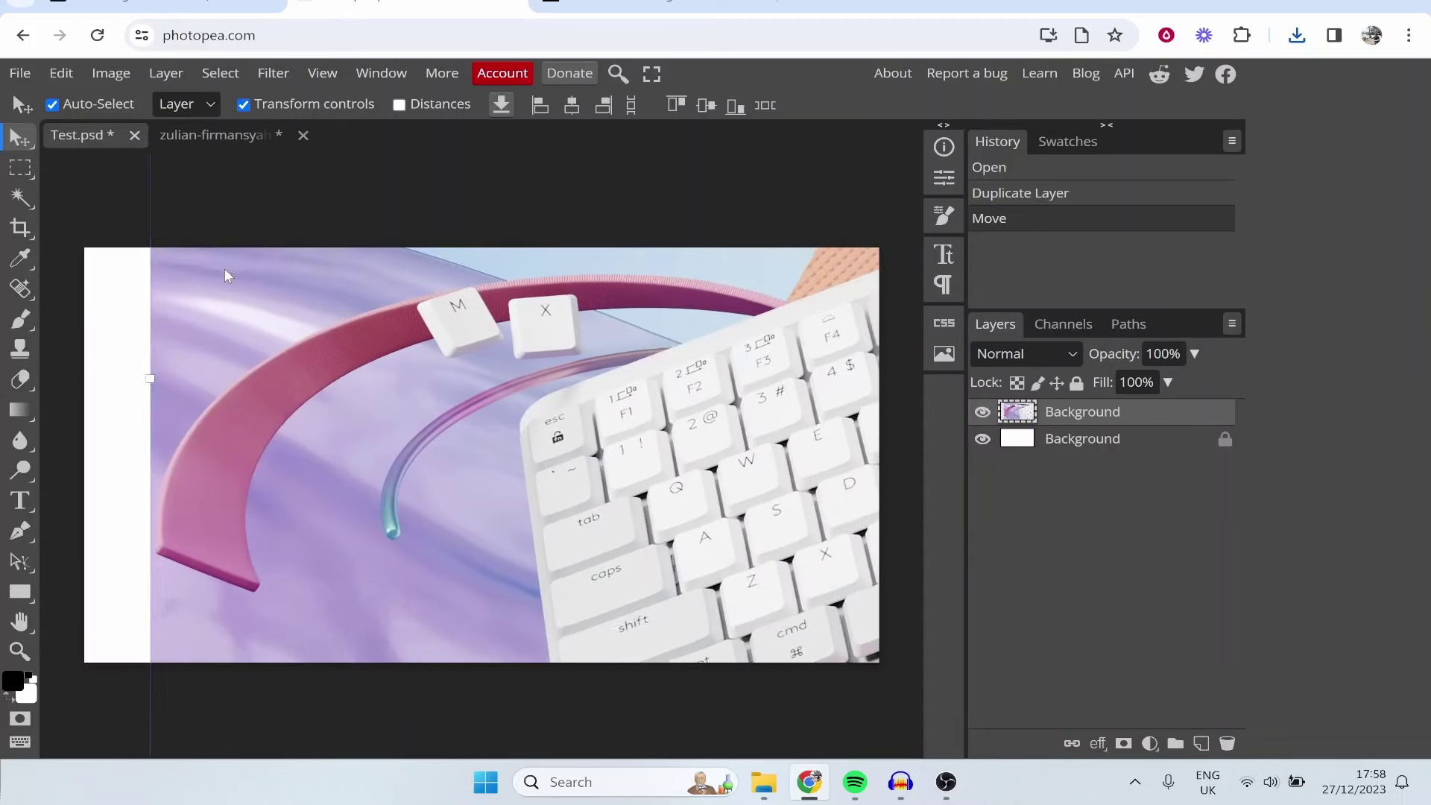
drag(300, 376, 282, 454)
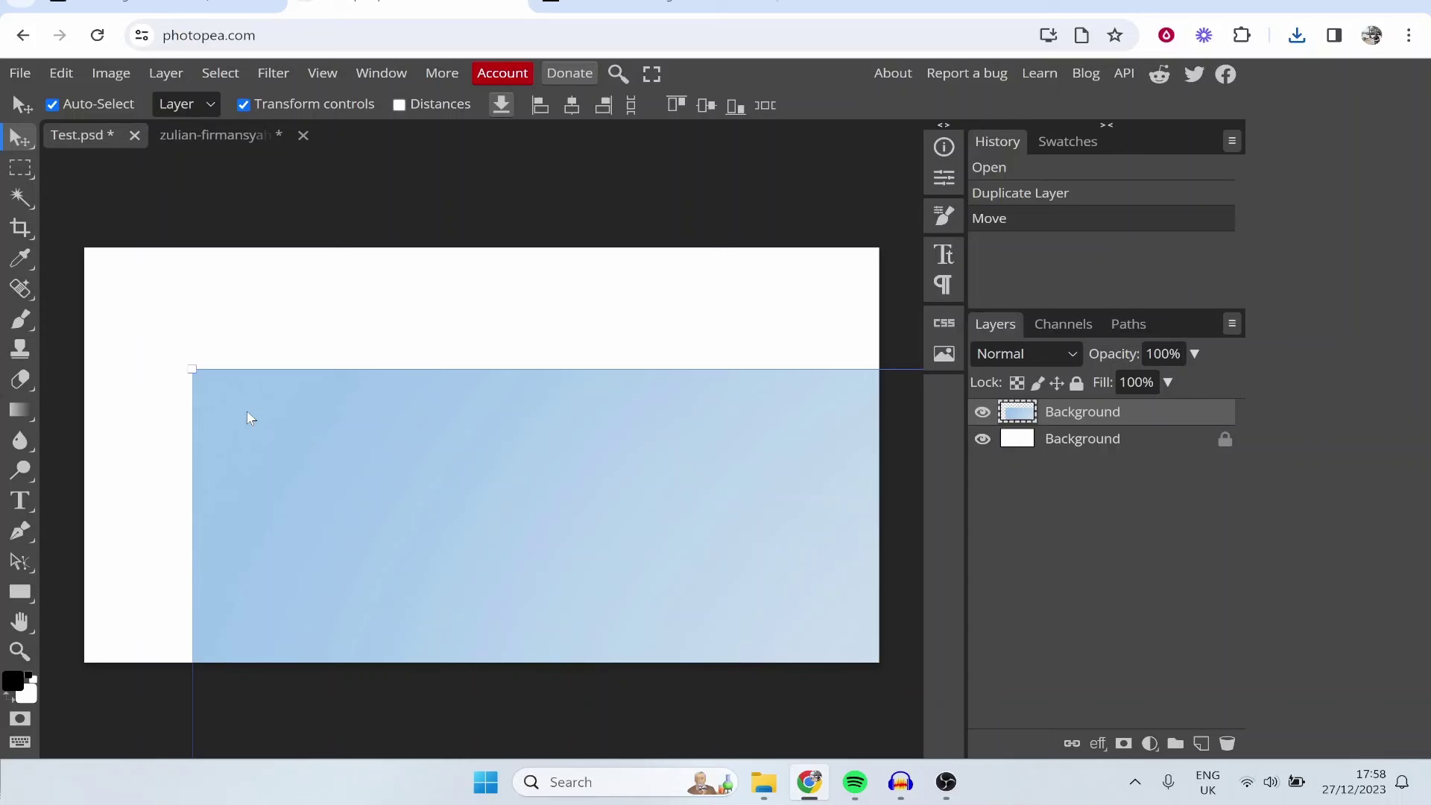
drag(192, 369, 574, 568)
drag(678, 645, 270, 266)
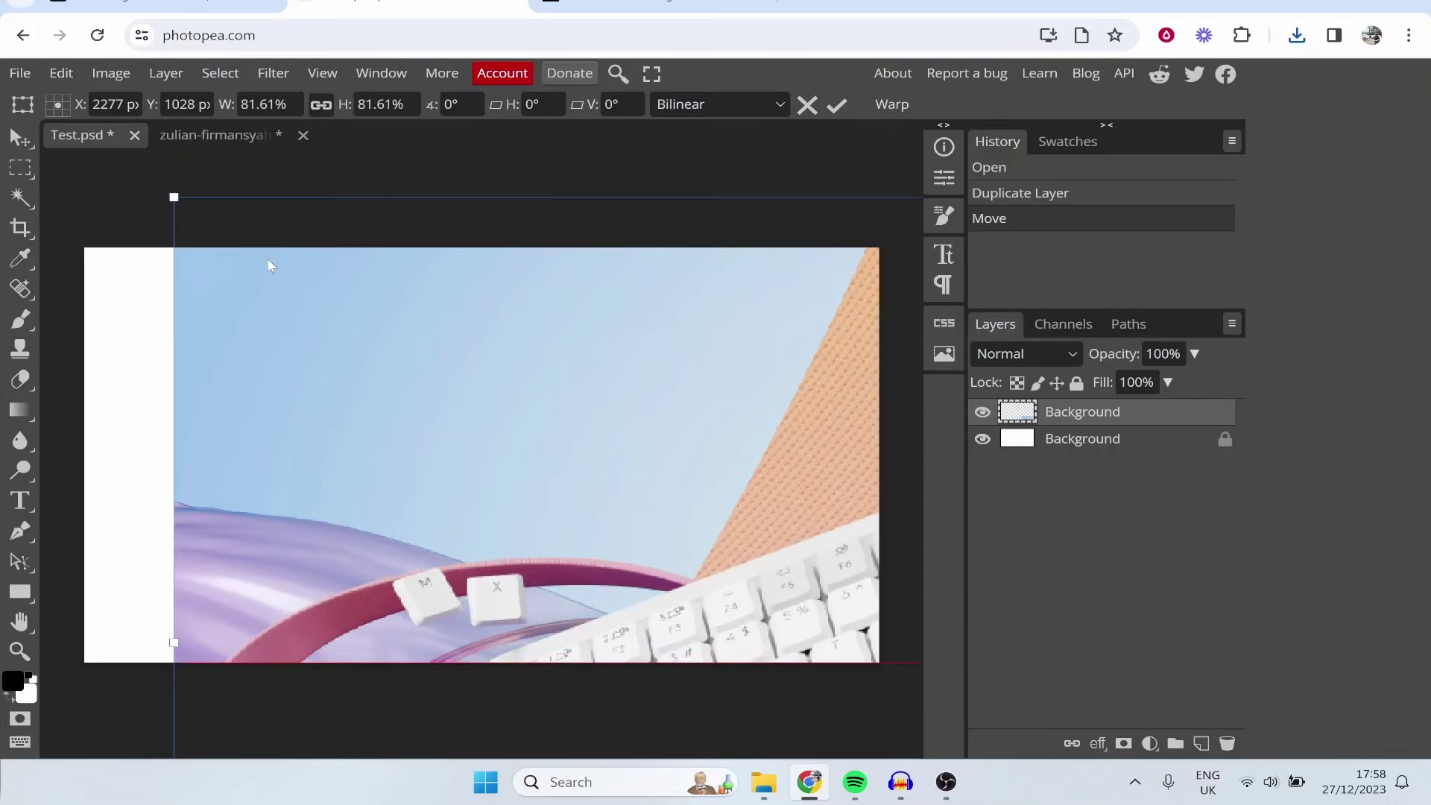
drag(174, 197, 786, 513)
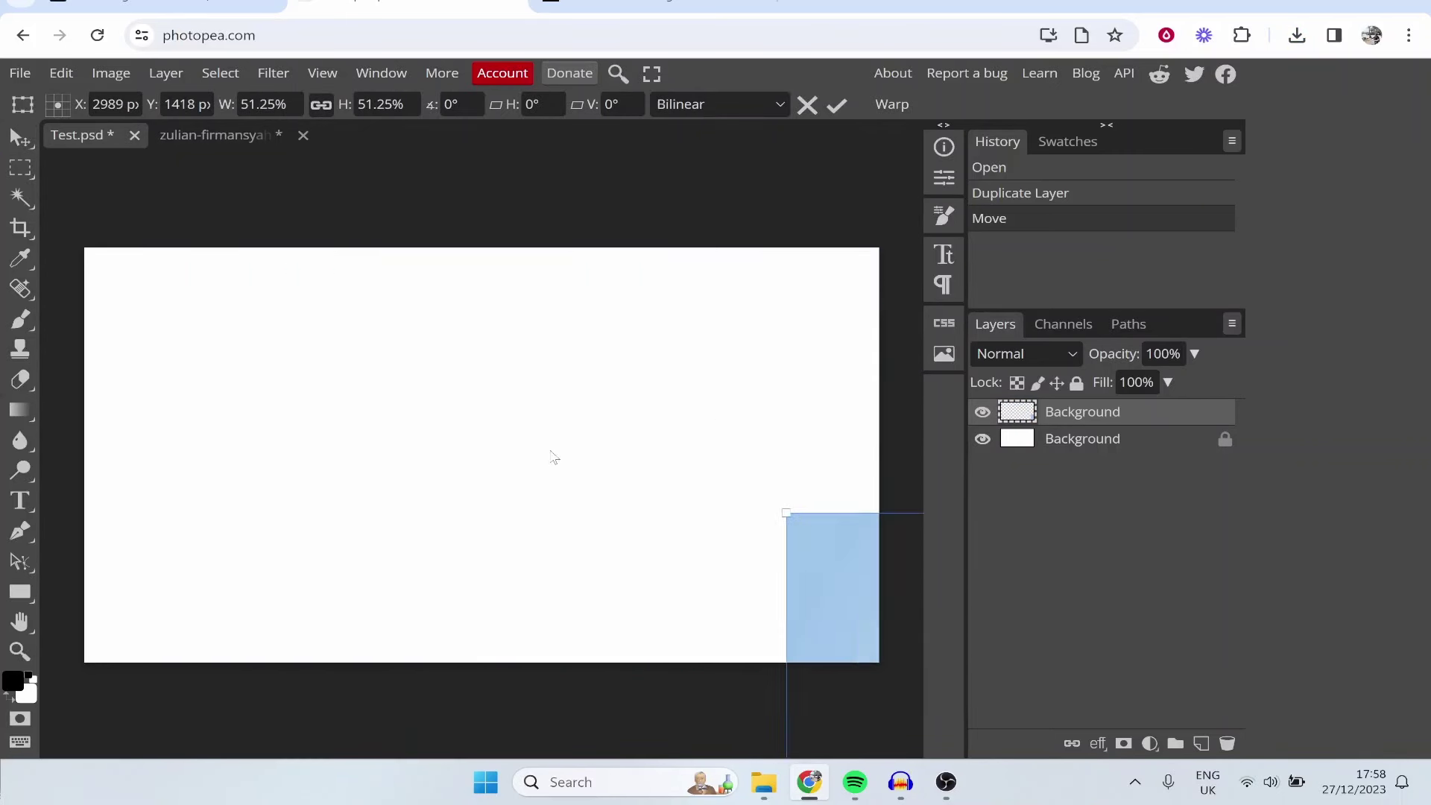
drag(553, 458, 199, 287)
click(185, 103)
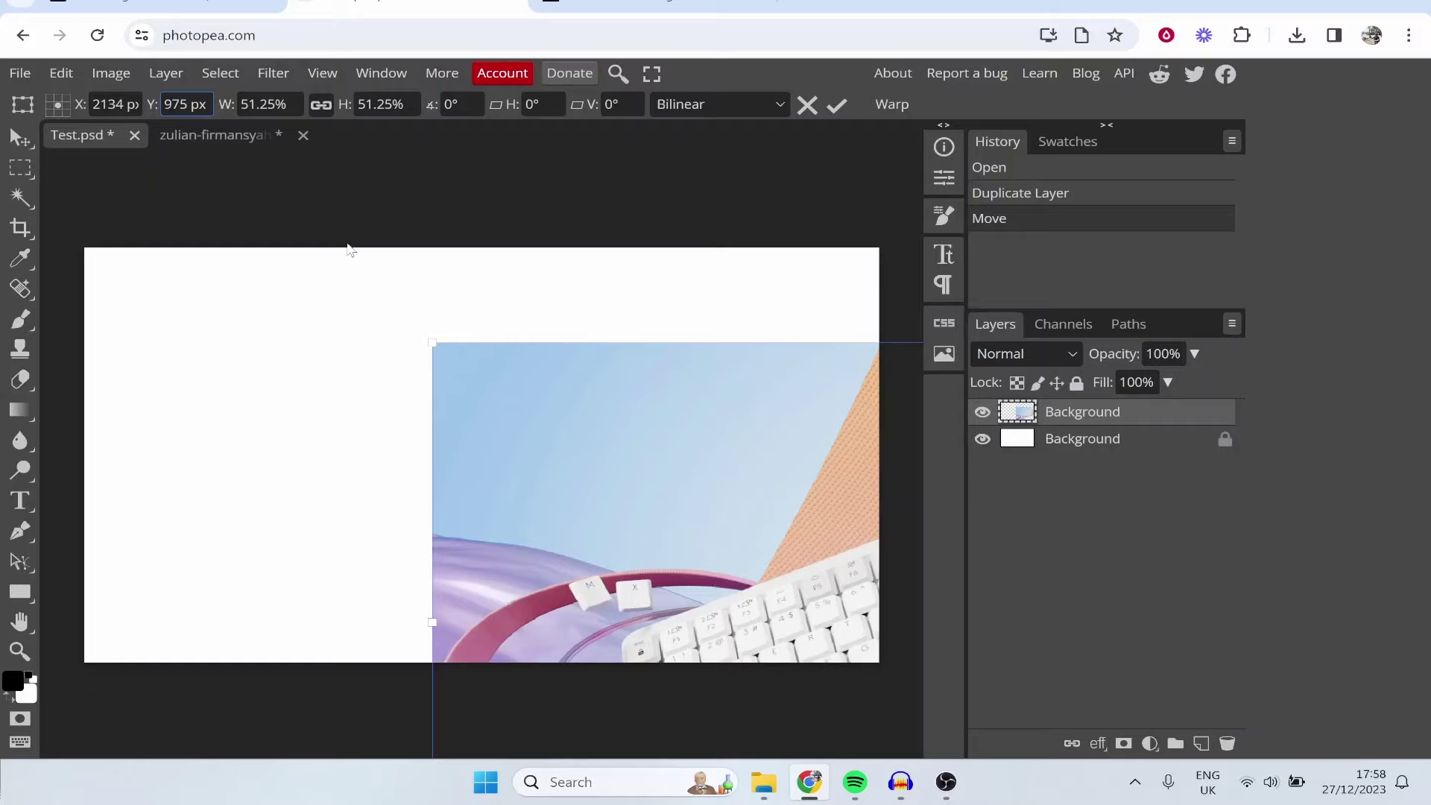
drag(448, 358, 718, 573)
drag(778, 620, 149, 293)
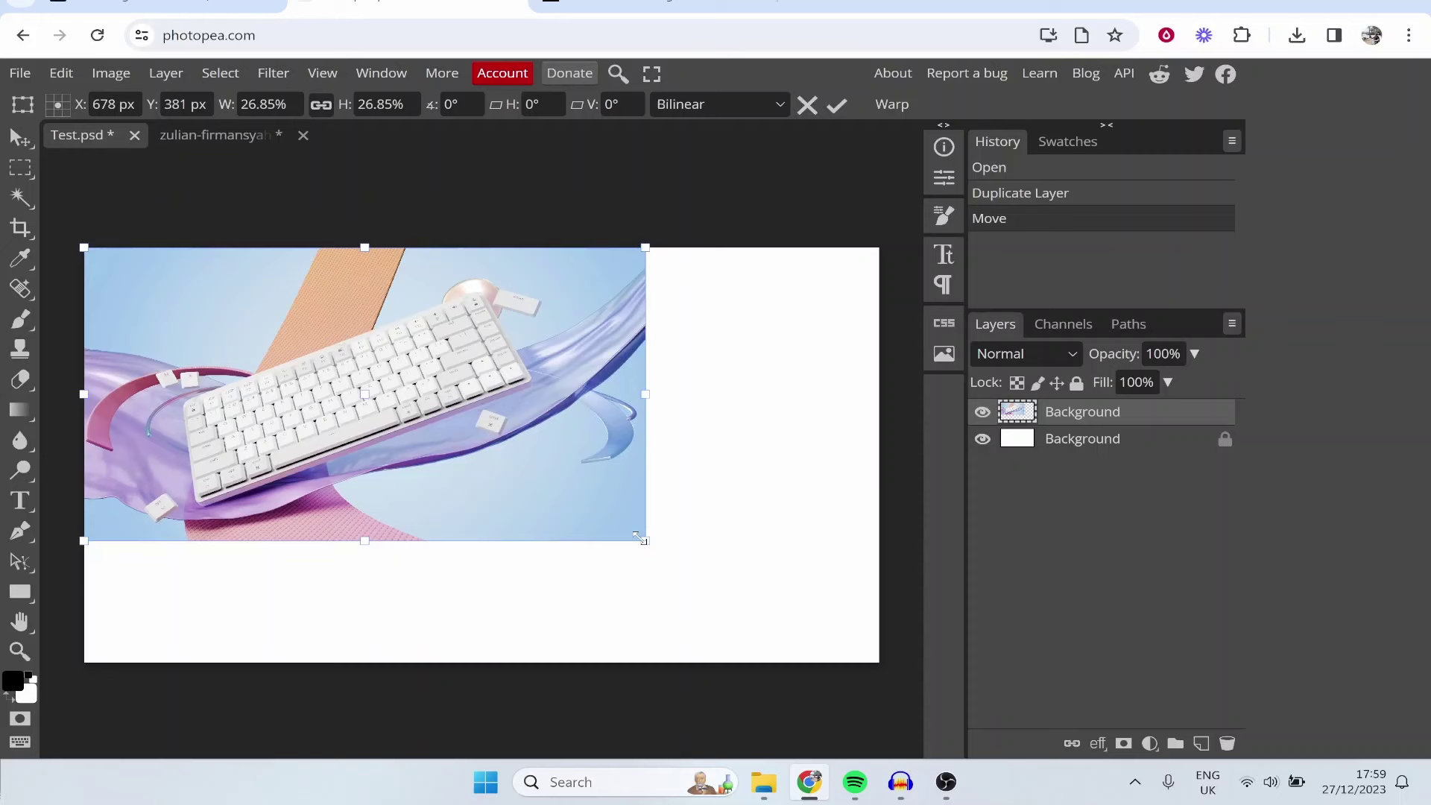
drag(646, 541, 879, 662)
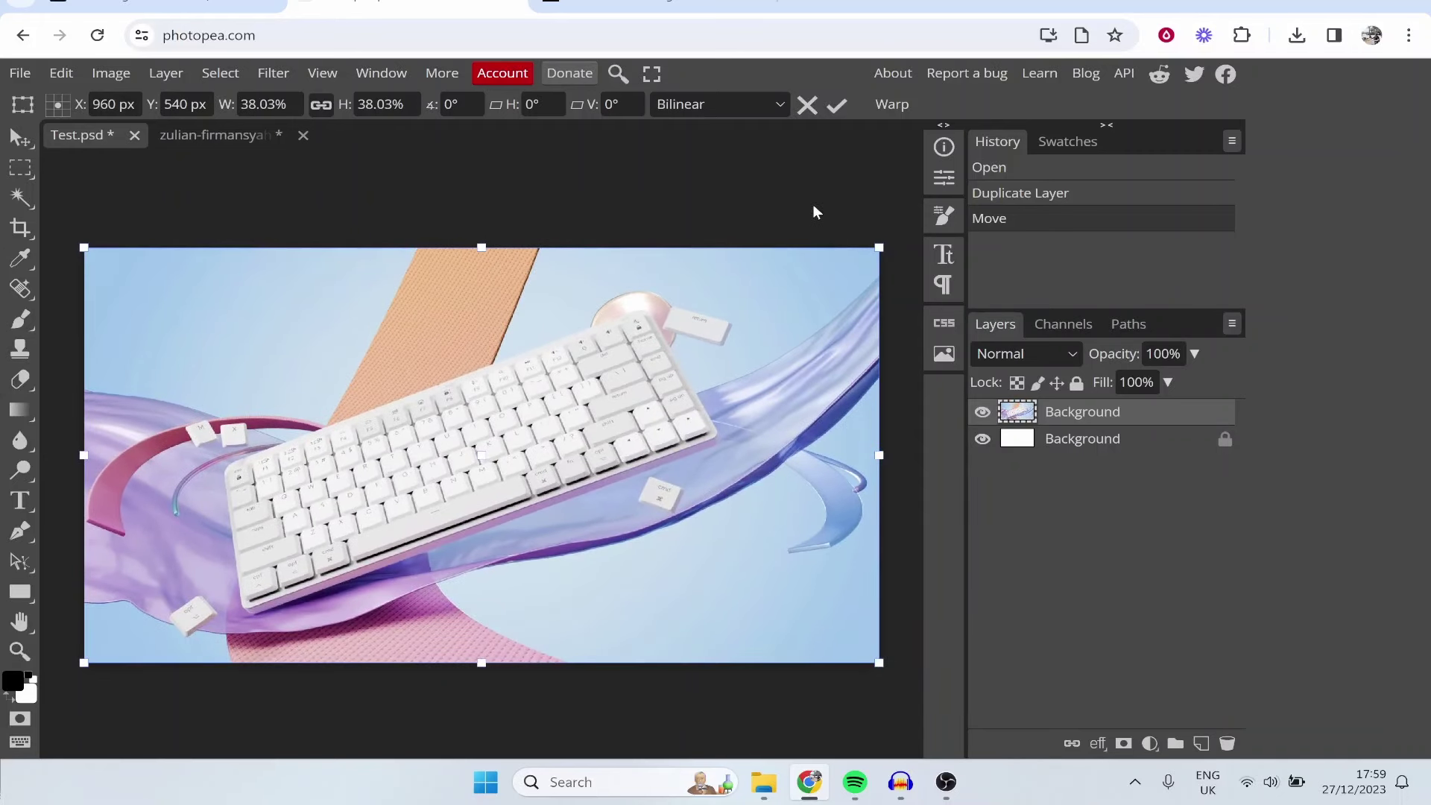
click(838, 108)
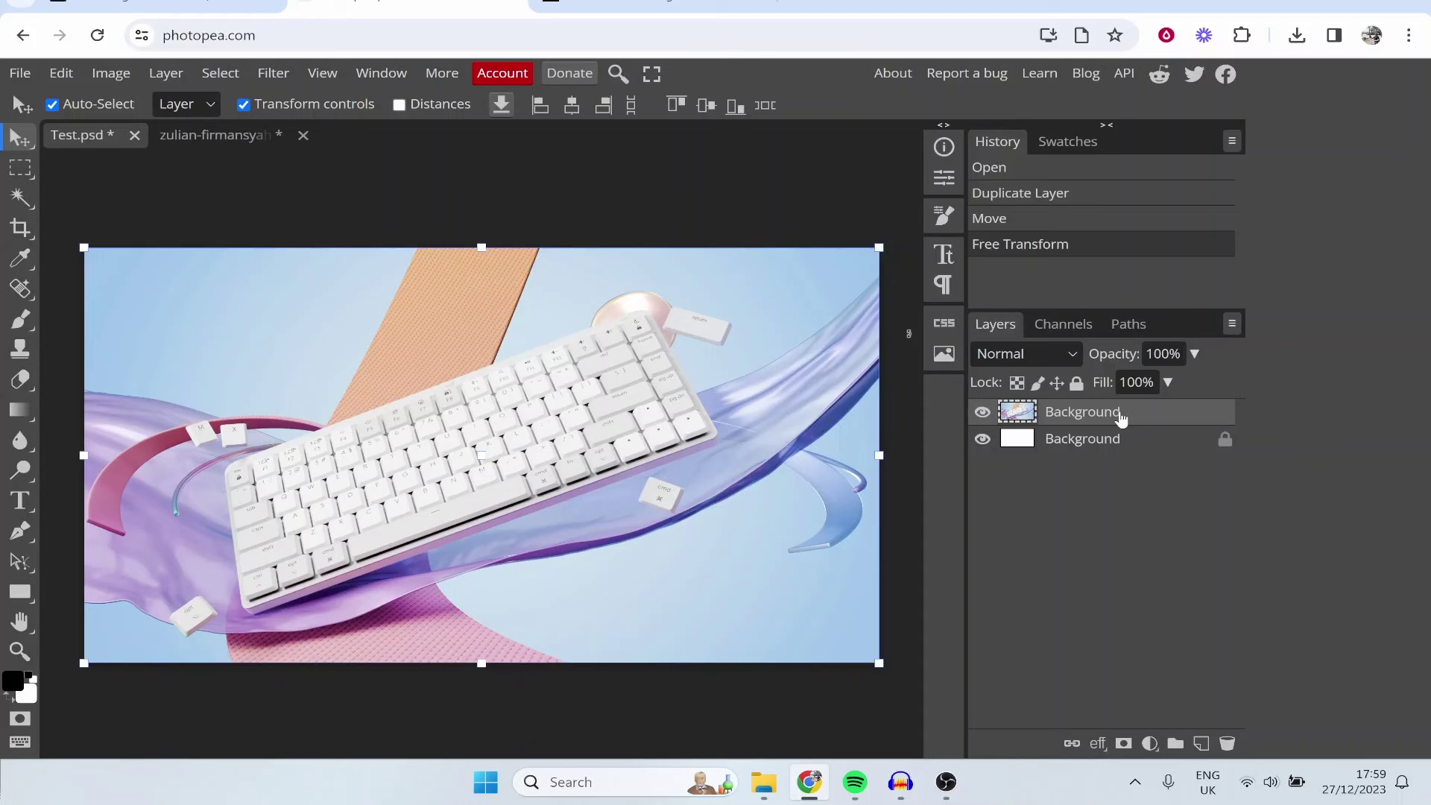
Rename the keyboard photo layer to 'Background 1'.
double_click(1093, 414)
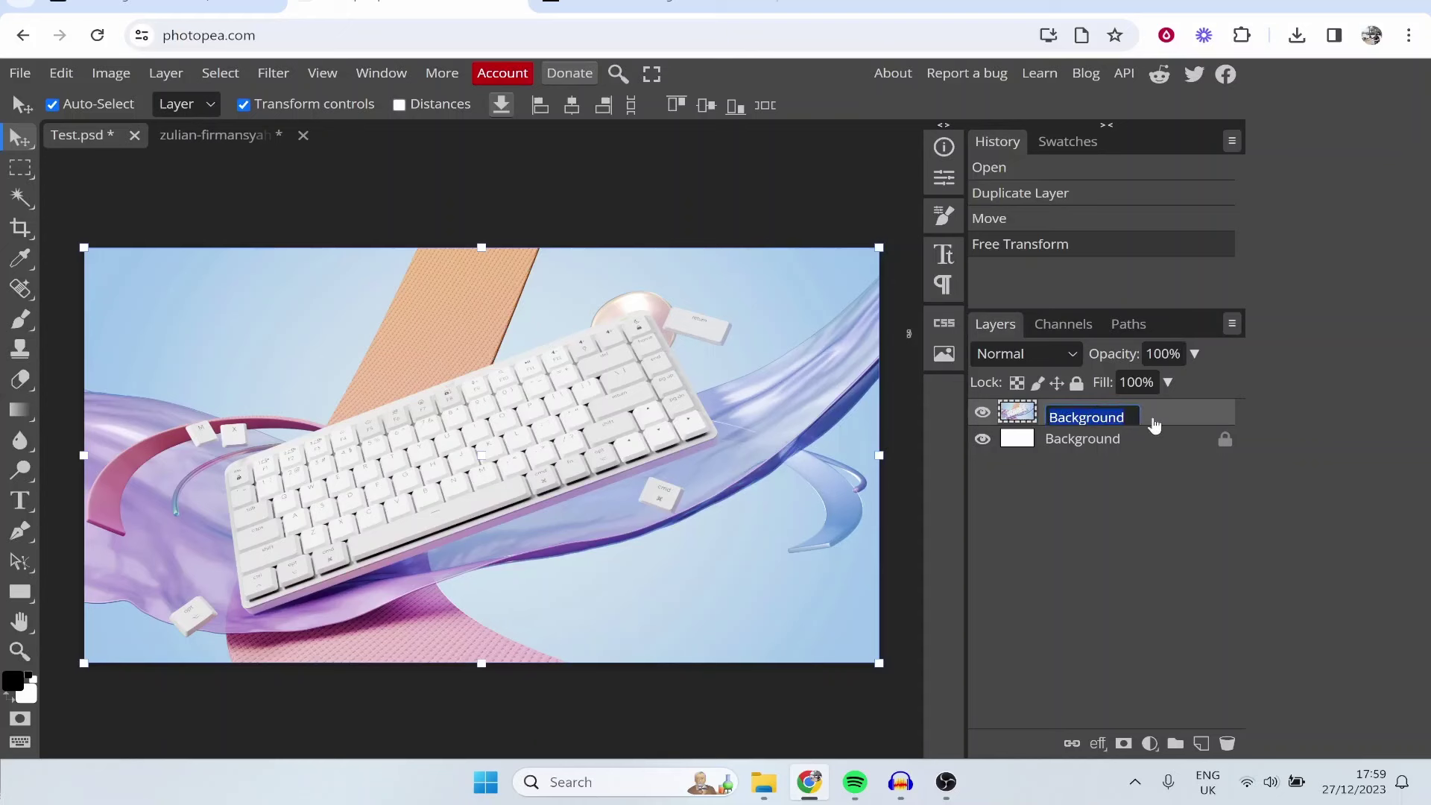
click(1133, 417)
text(1)
click(1188, 468)
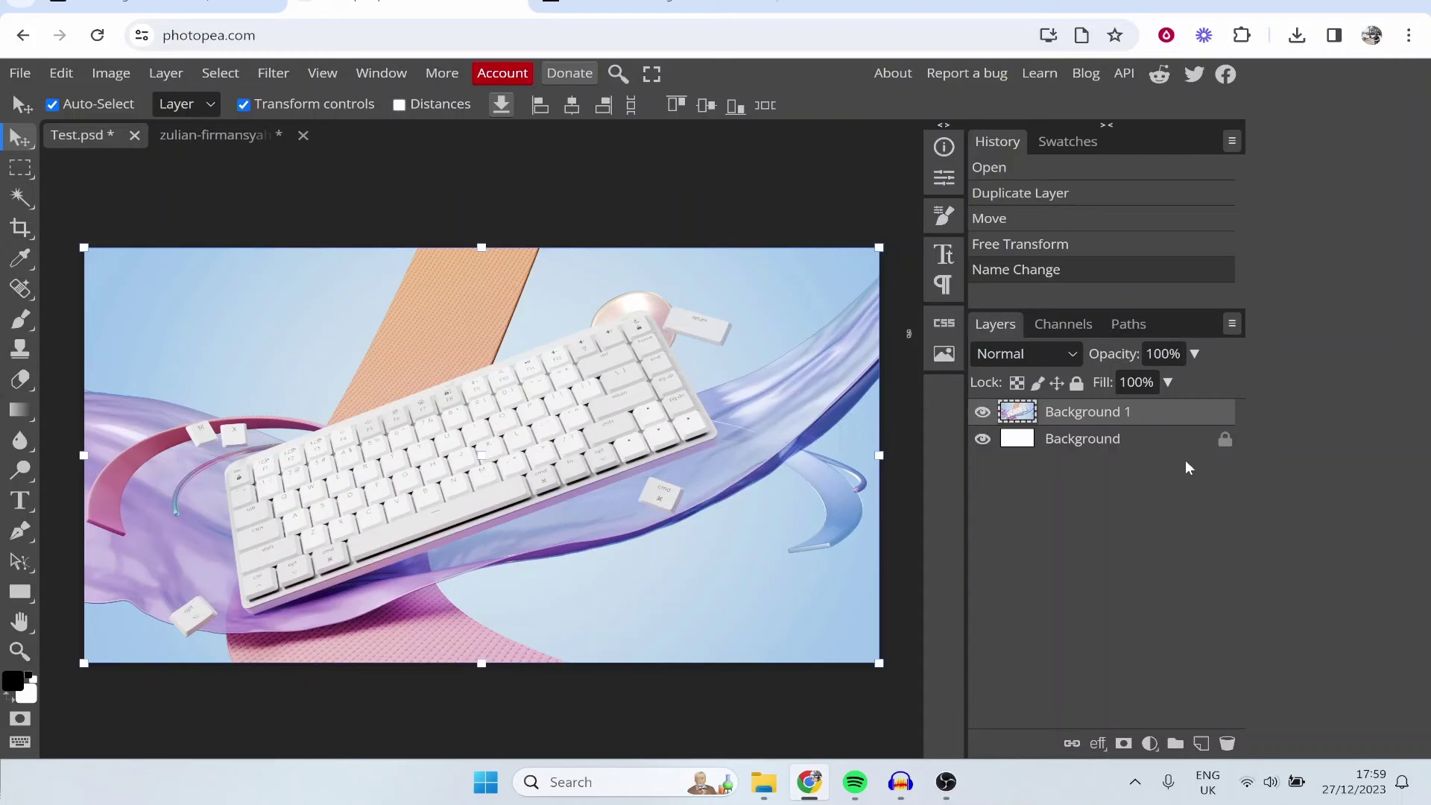
Unlock the white Background layer and delete it.
click(1047, 436)
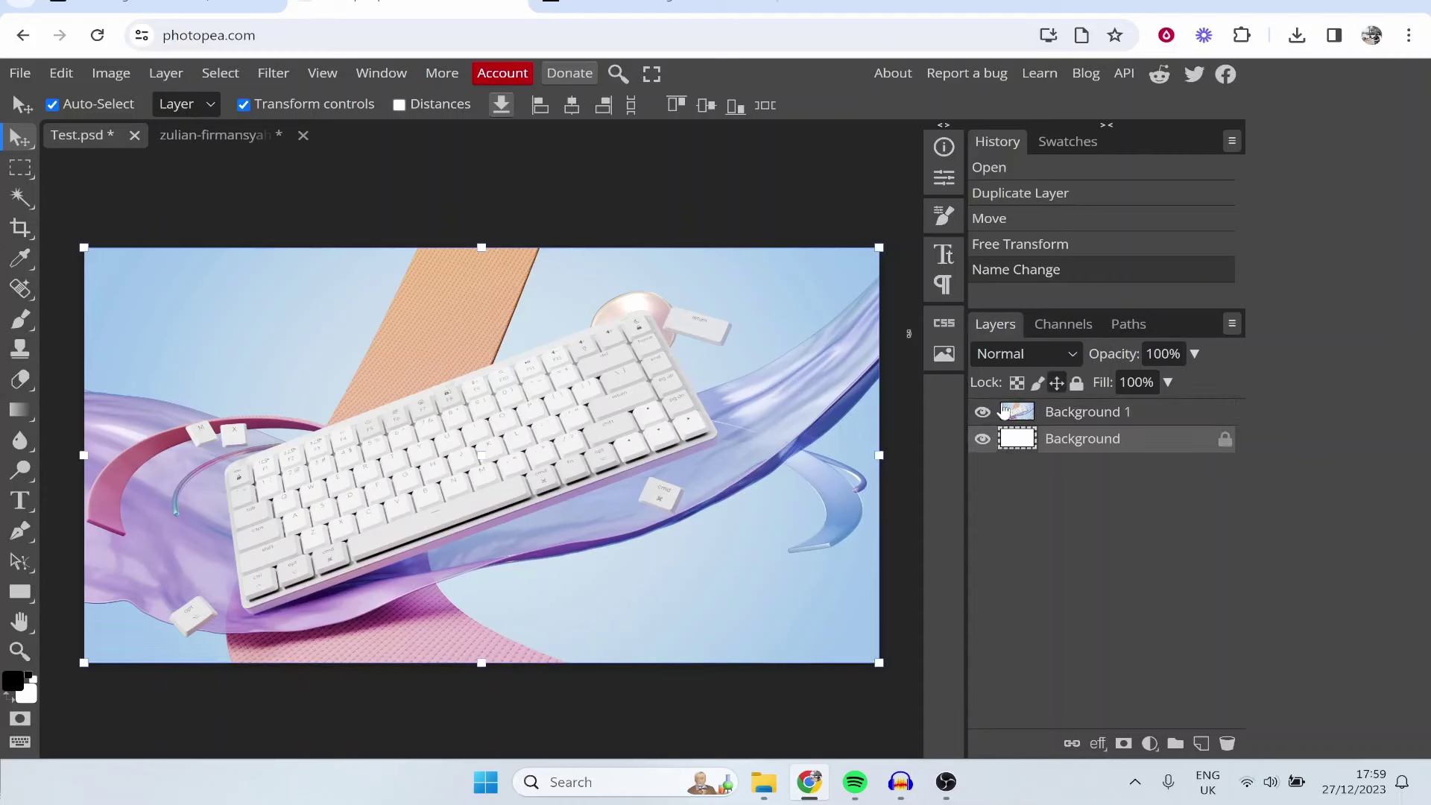
click(1073, 413)
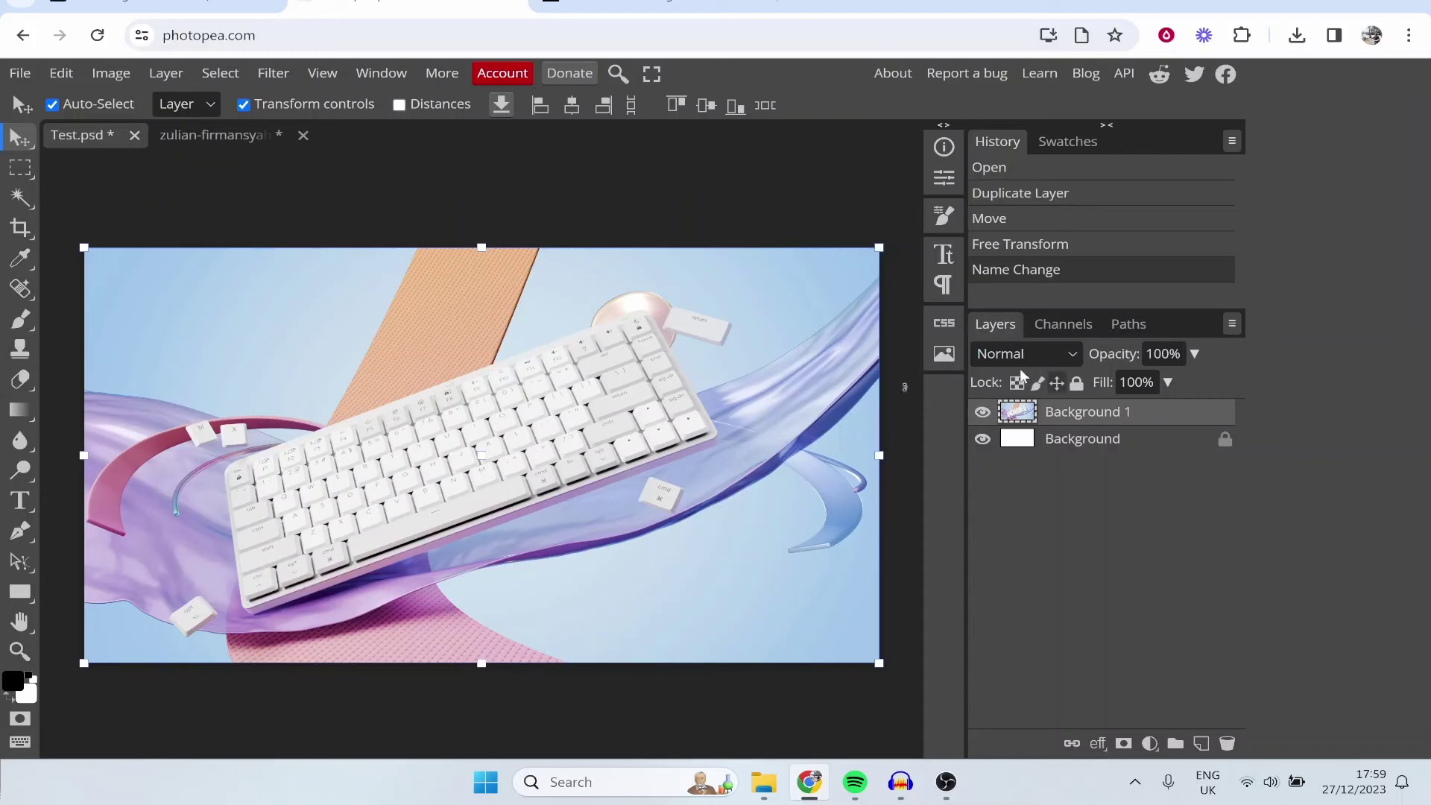
click(1212, 448)
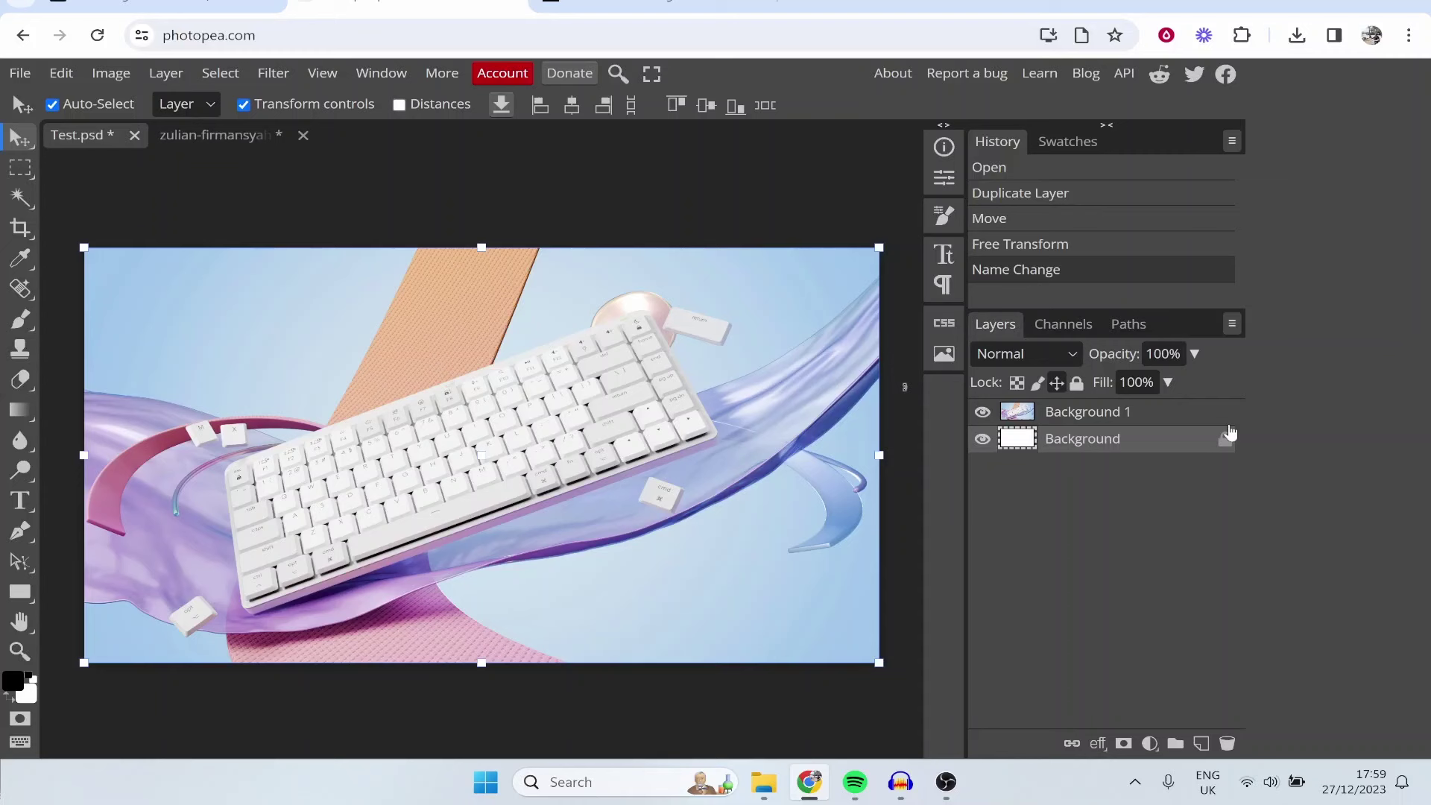
click(1226, 441)
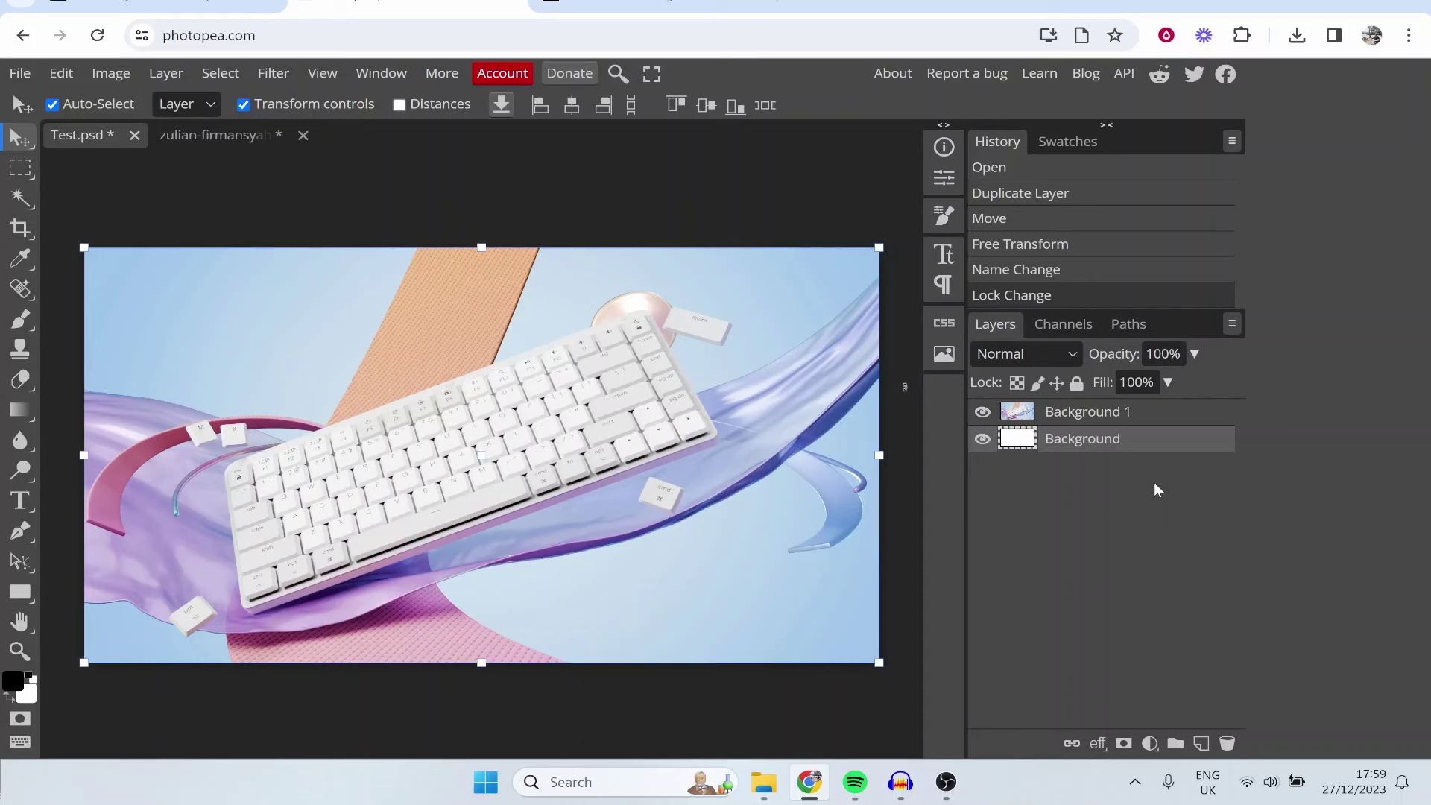
key(Delete)
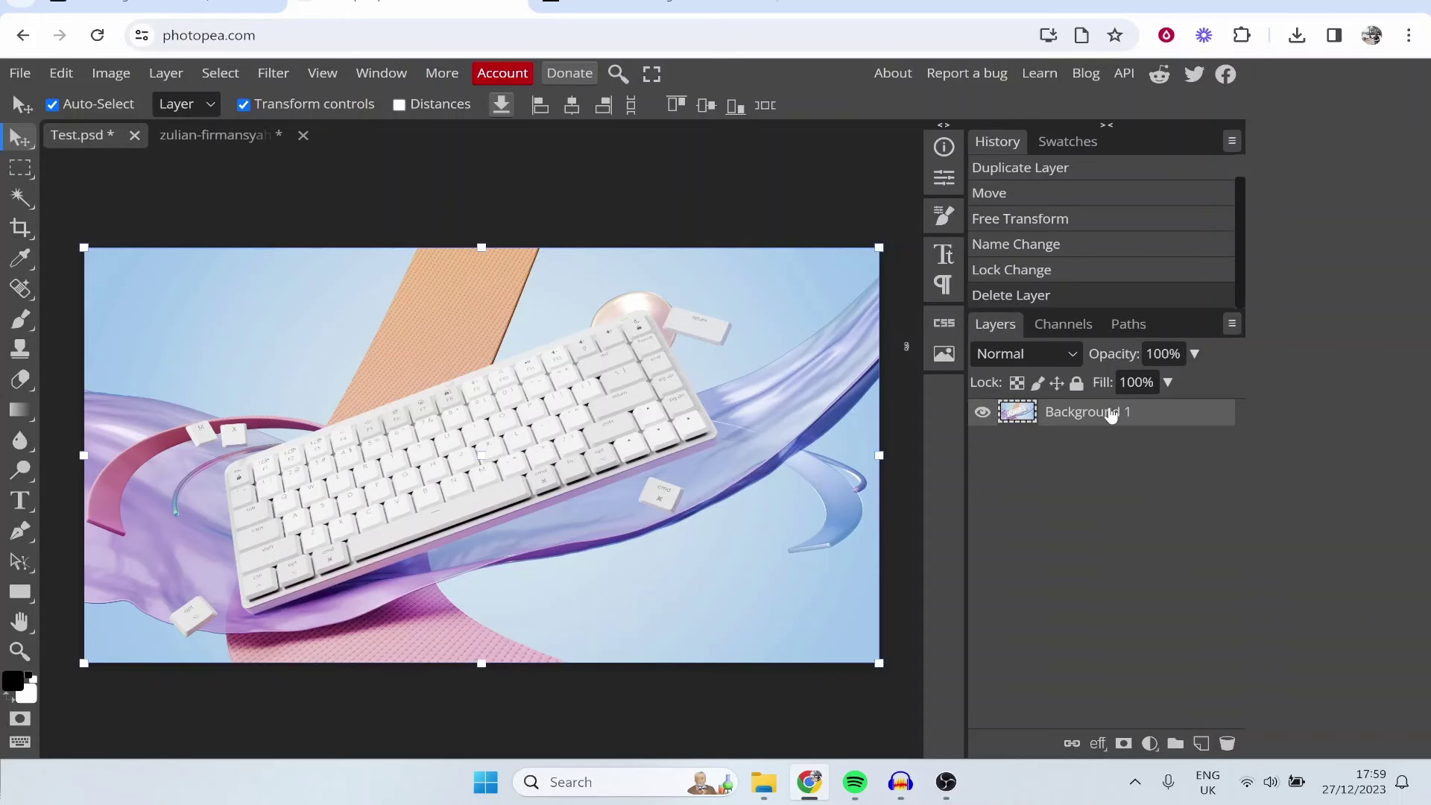
Duplicate Background 1, hide the original, and select Background 1 copy.
right_click(1110, 414)
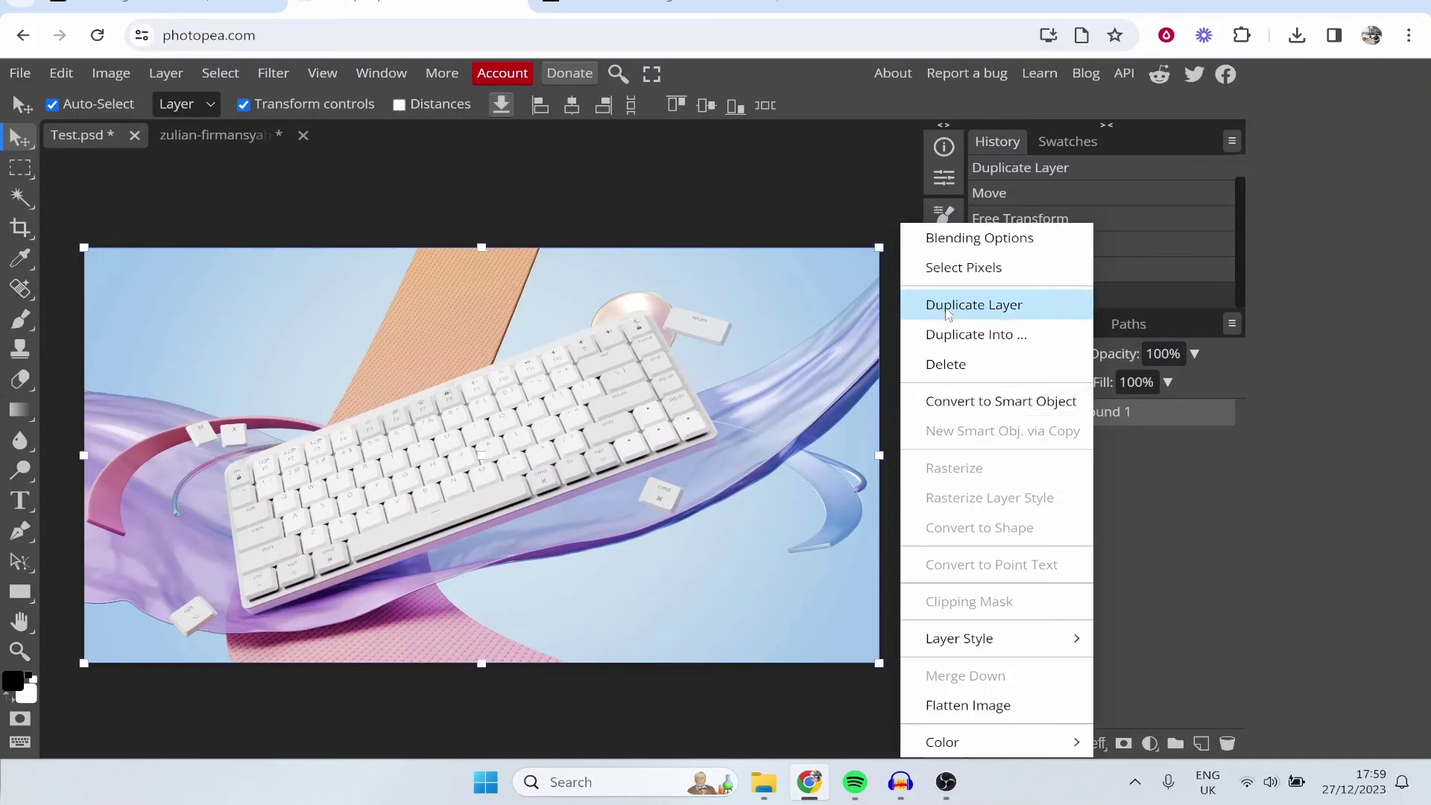
click(948, 307)
click(982, 439)
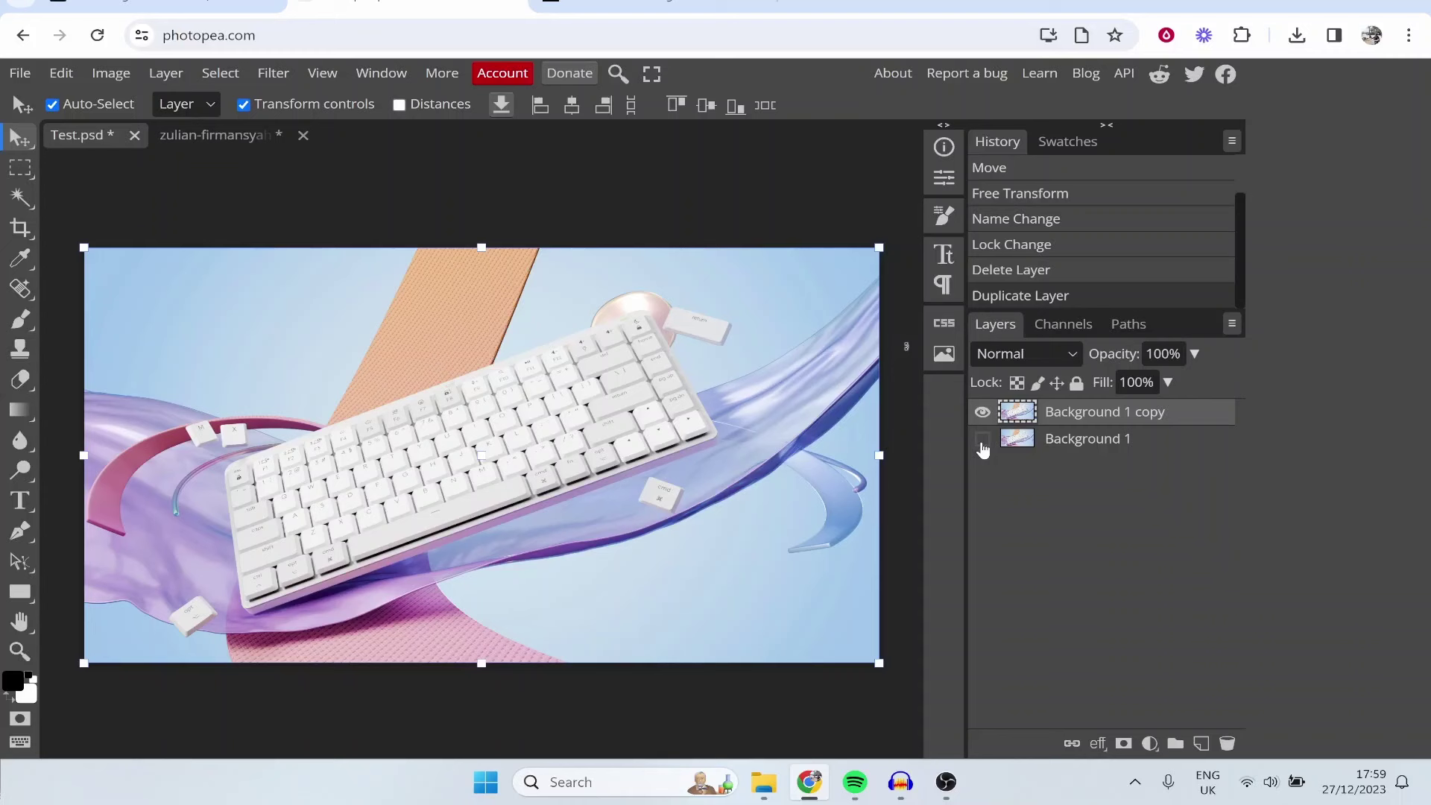
click(1067, 439)
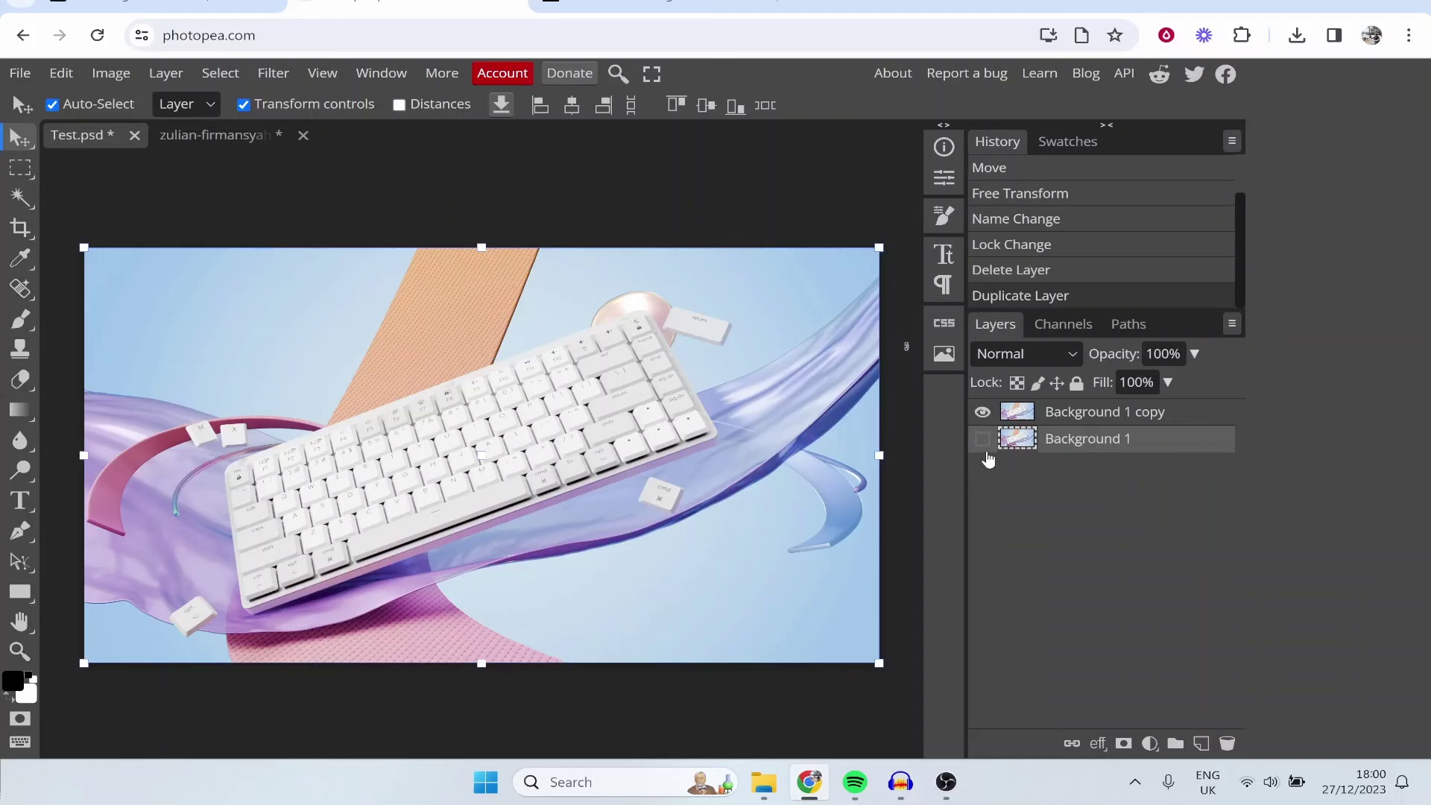
click(1048, 415)
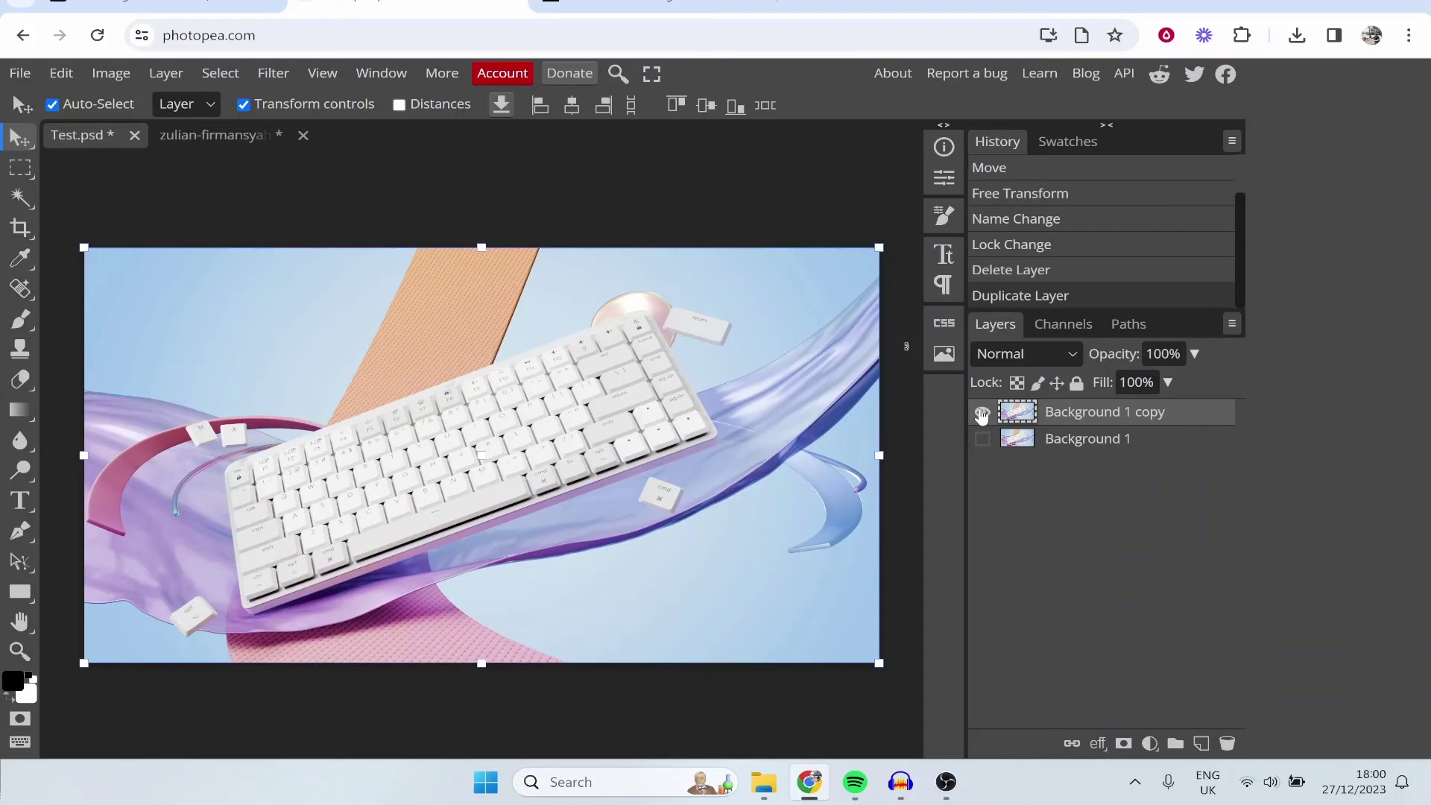
click(20, 169)
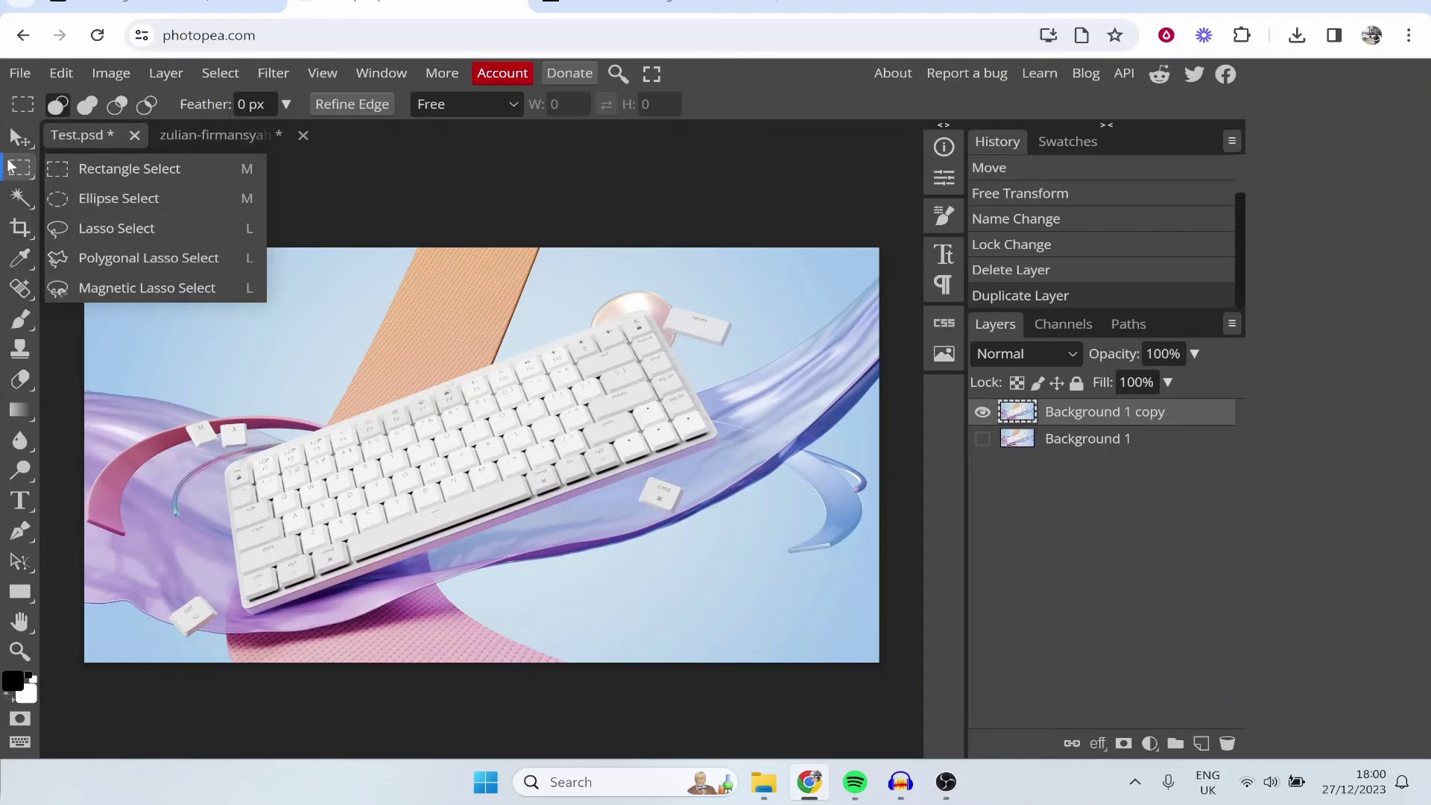
click(111, 170)
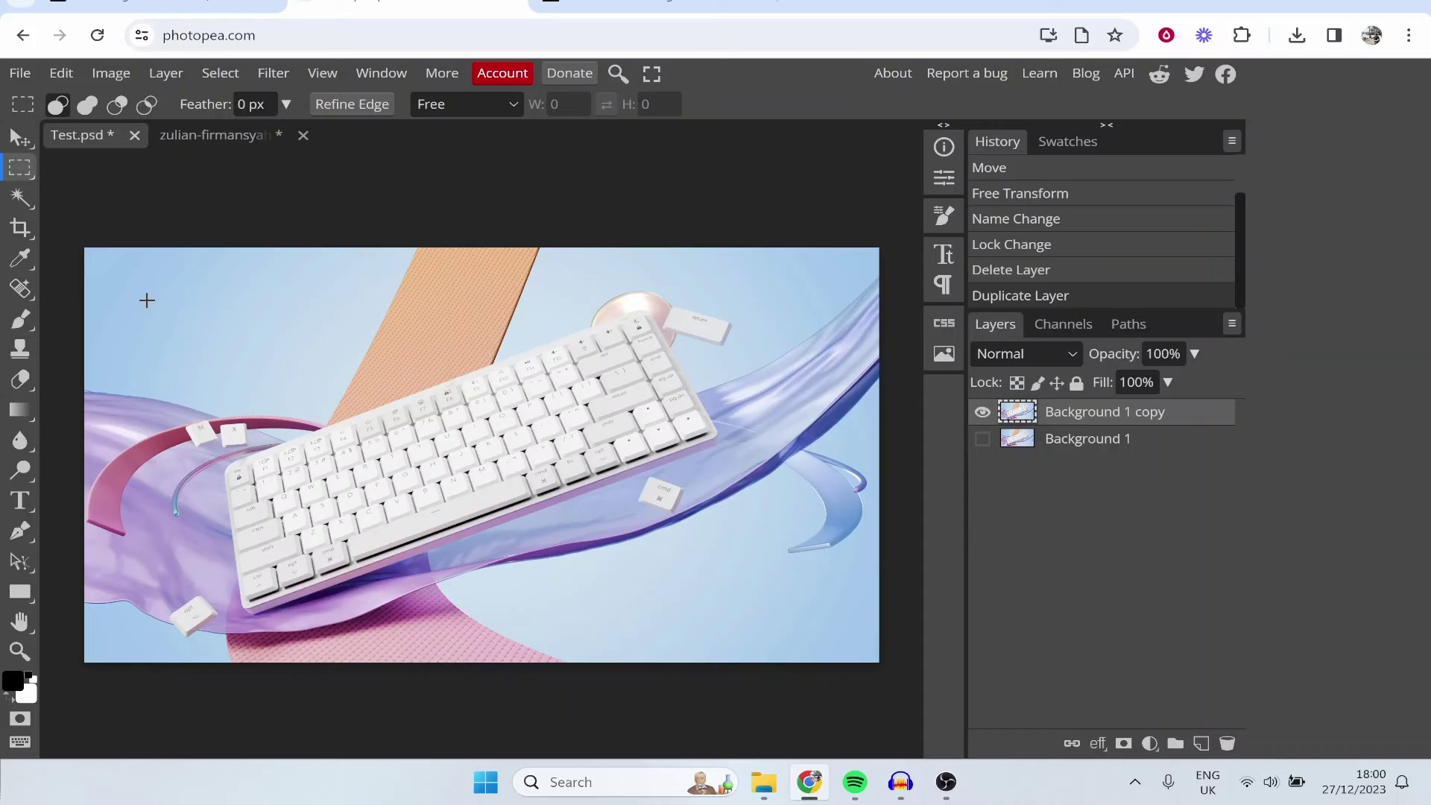
drag(147, 300, 459, 520)
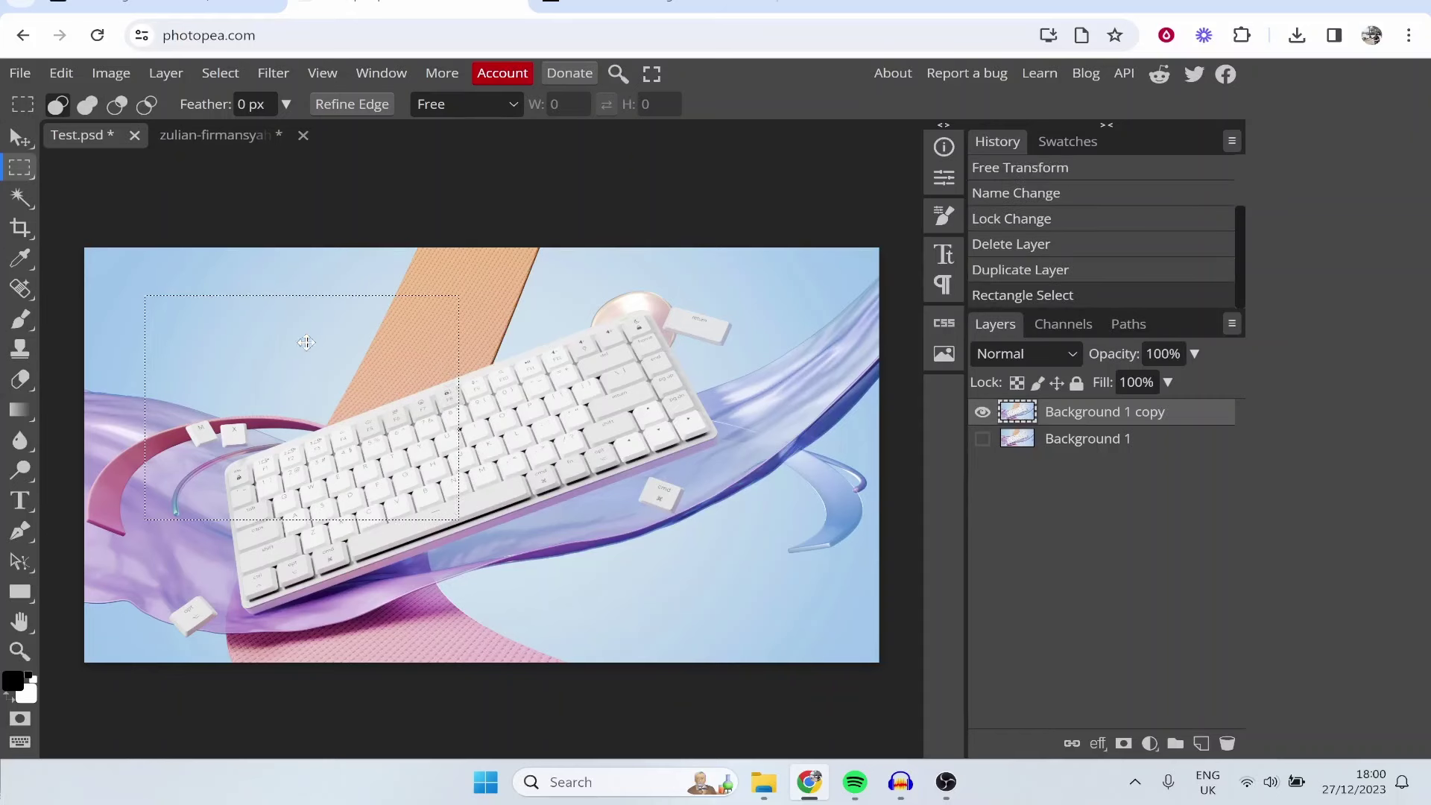
drag(190, 304, 529, 587)
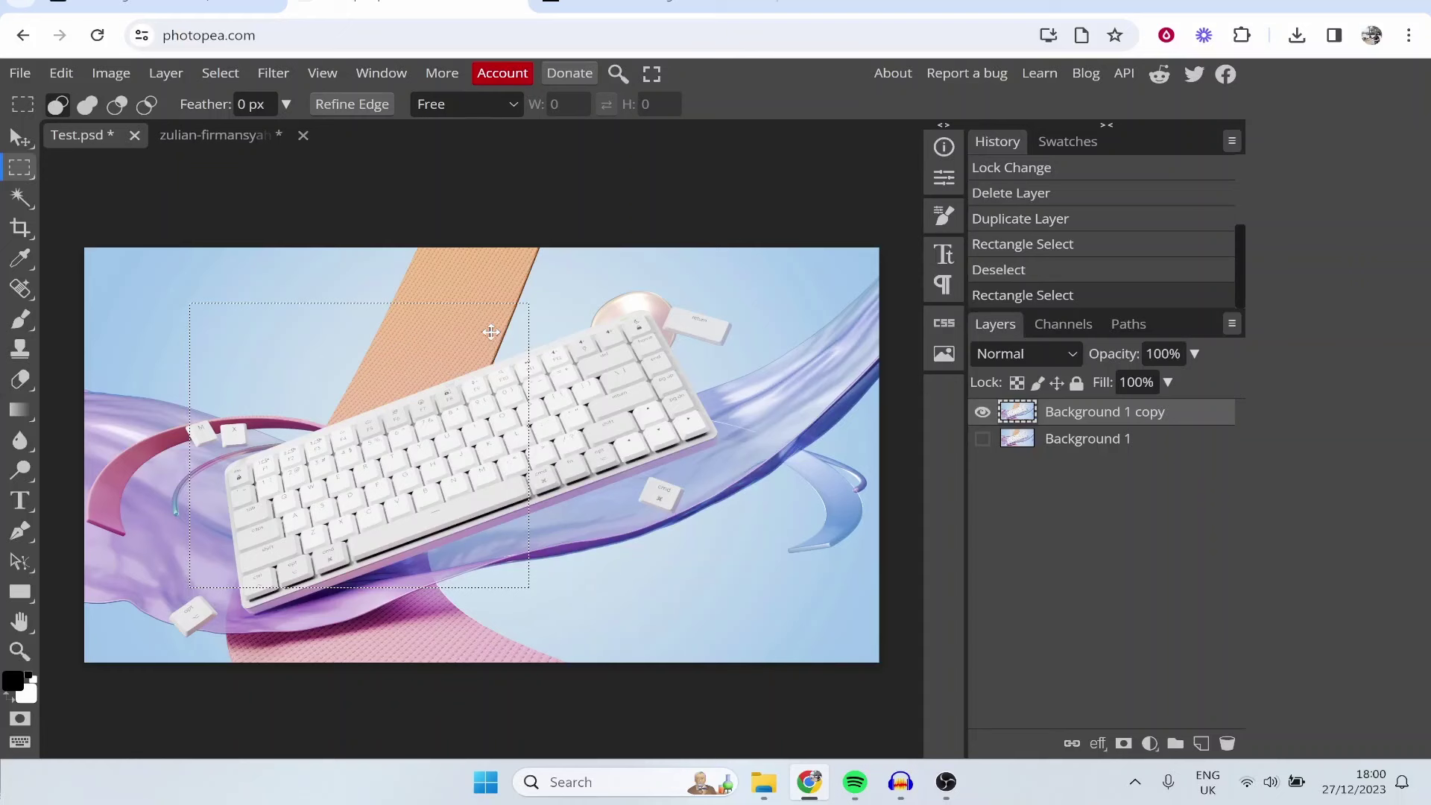
click(366, 460)
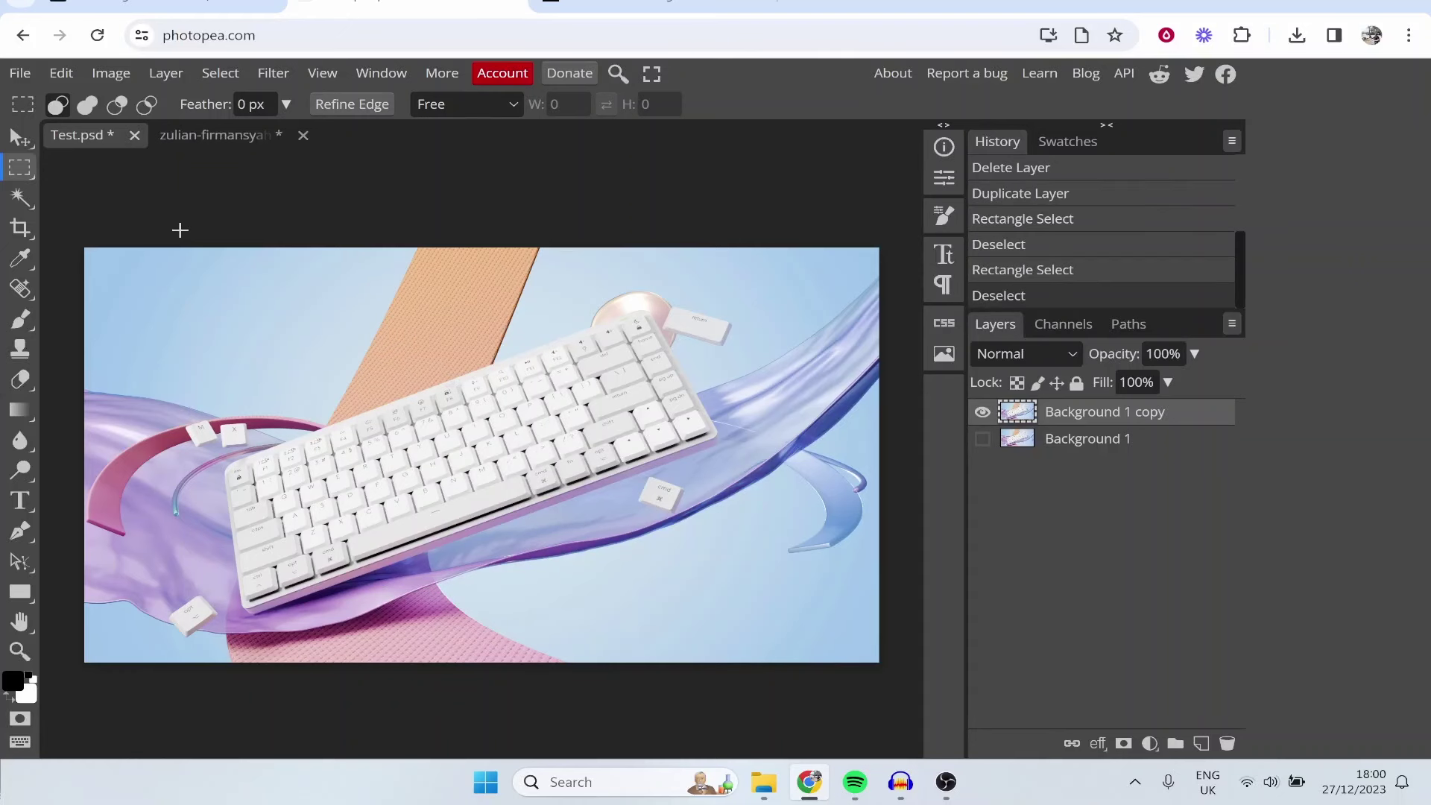
Select the orange strip, first with the Magic Wand, then with Quick Selection.
right_click(13, 204)
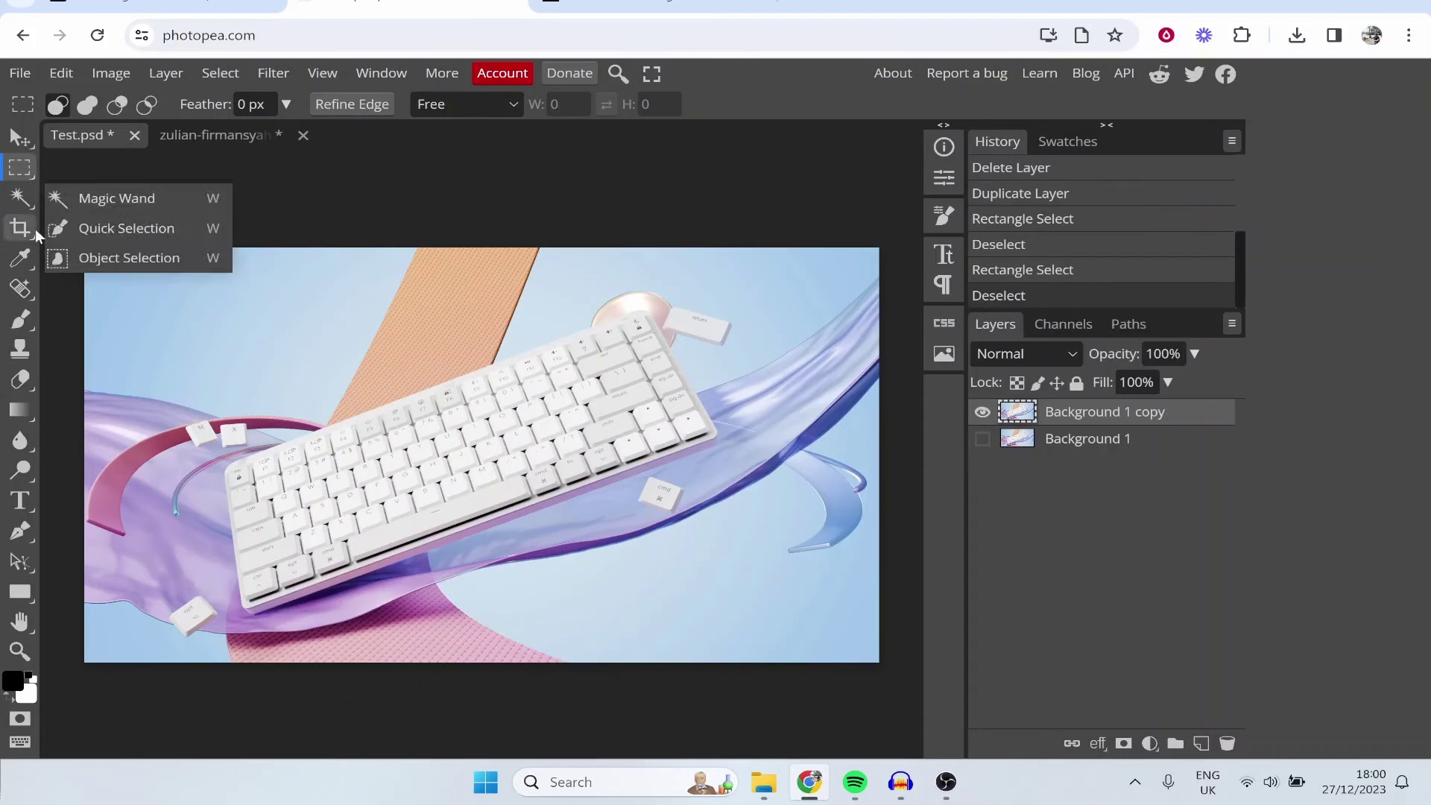
click(128, 199)
click(277, 430)
click(426, 361)
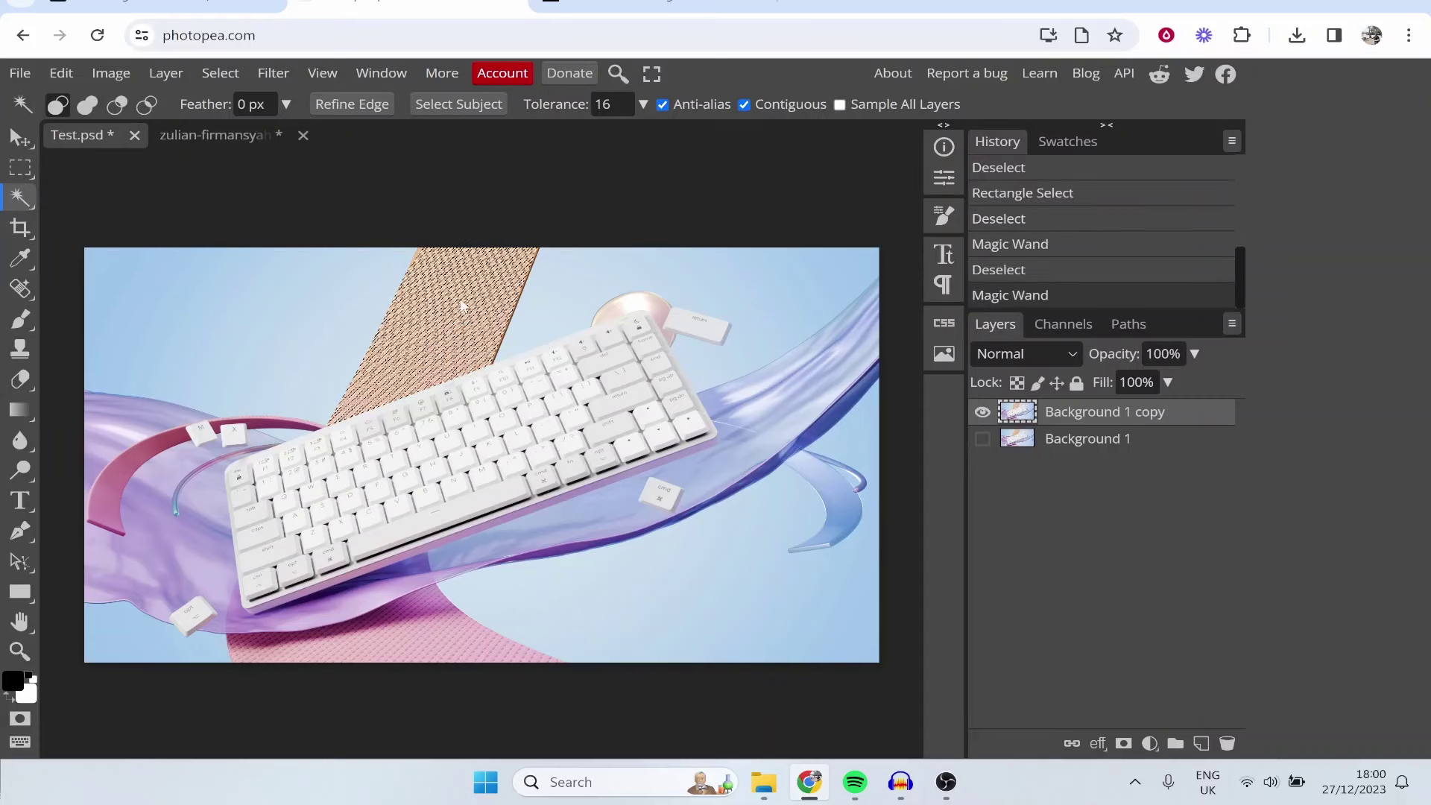
key(ctrl+d)
right_click(20, 198)
click(123, 228)
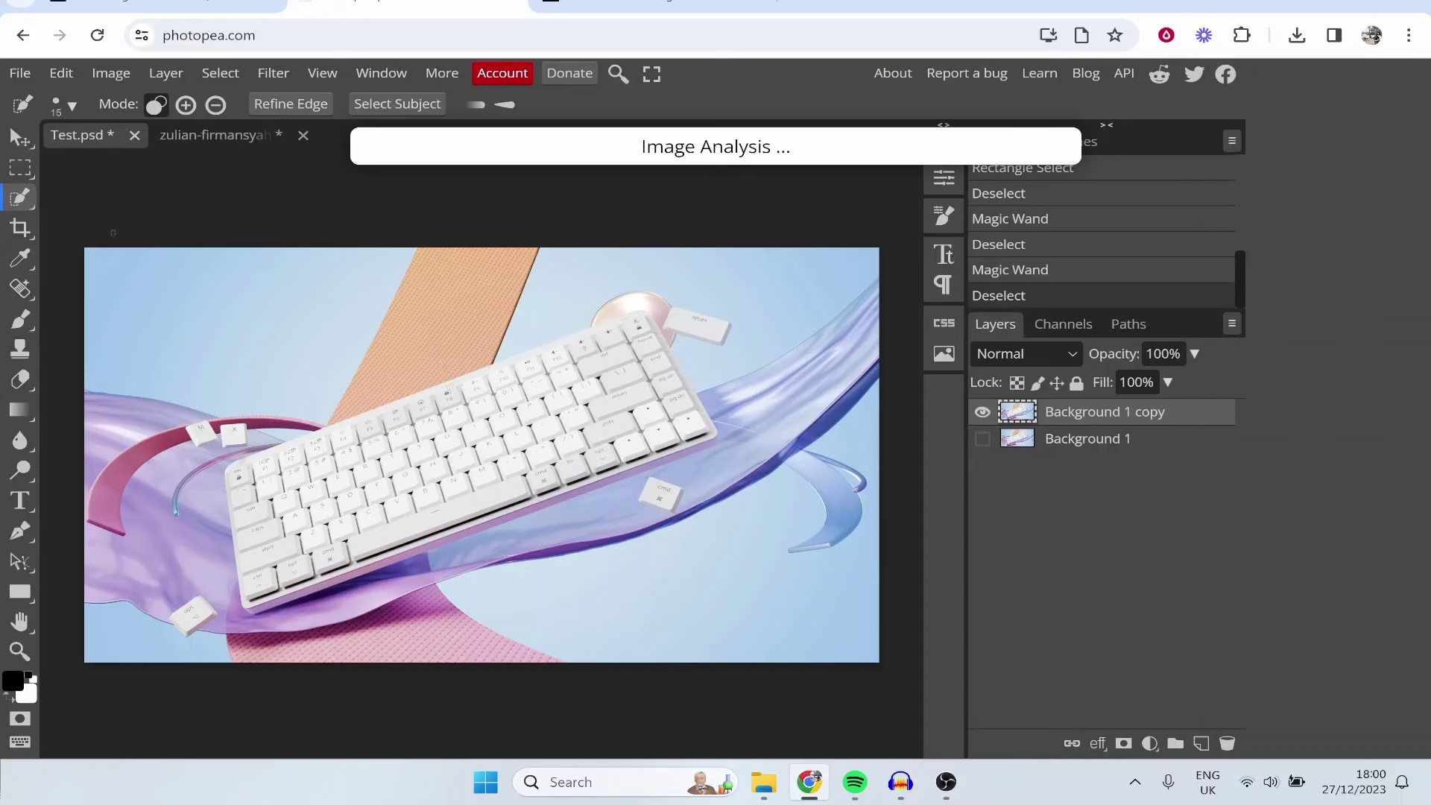
click(422, 343)
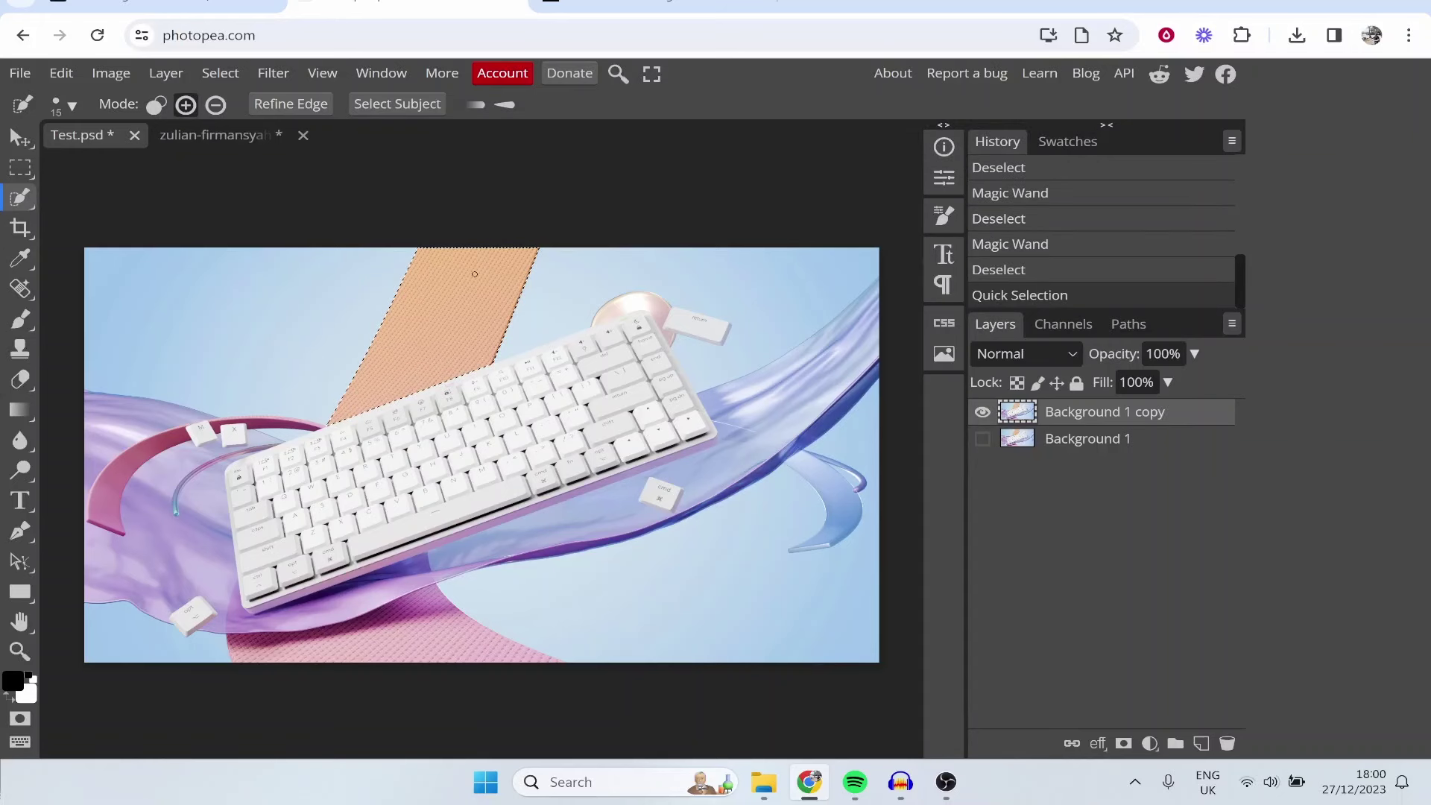
Preview Magic Cut on the orange band, close it unapplied, and deselect.
right_click(501, 328)
key(m)
right_click(454, 311)
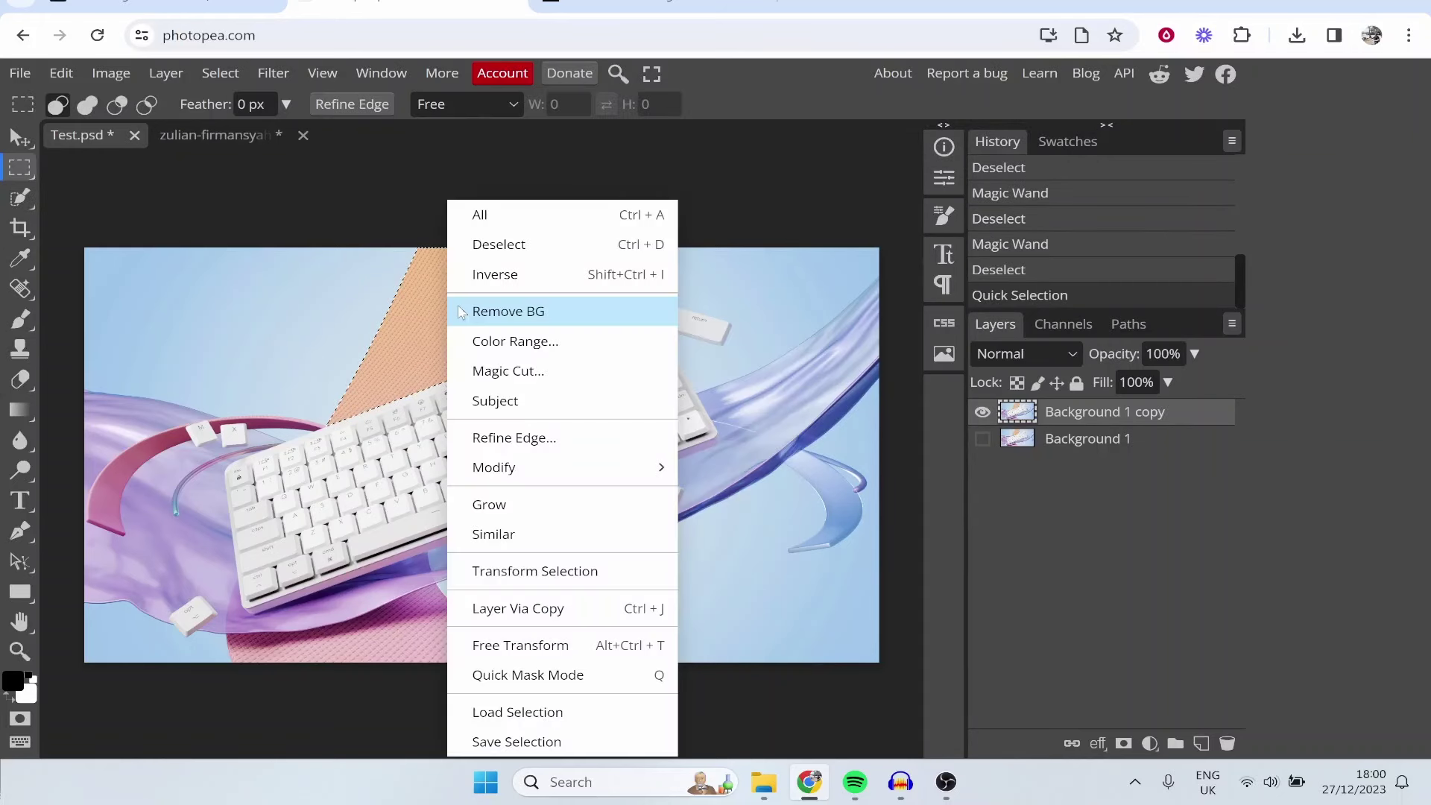
click(531, 374)
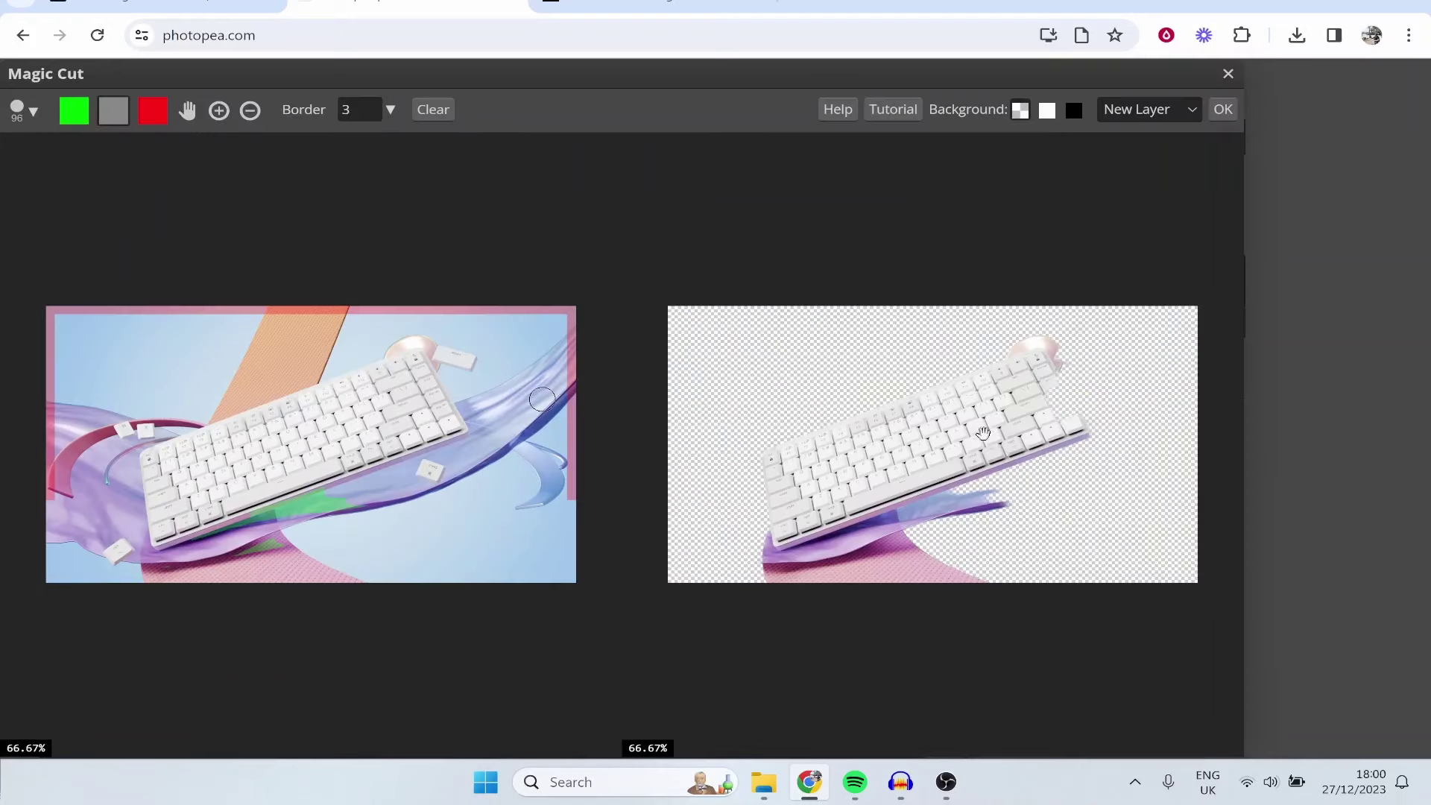
click(1227, 74)
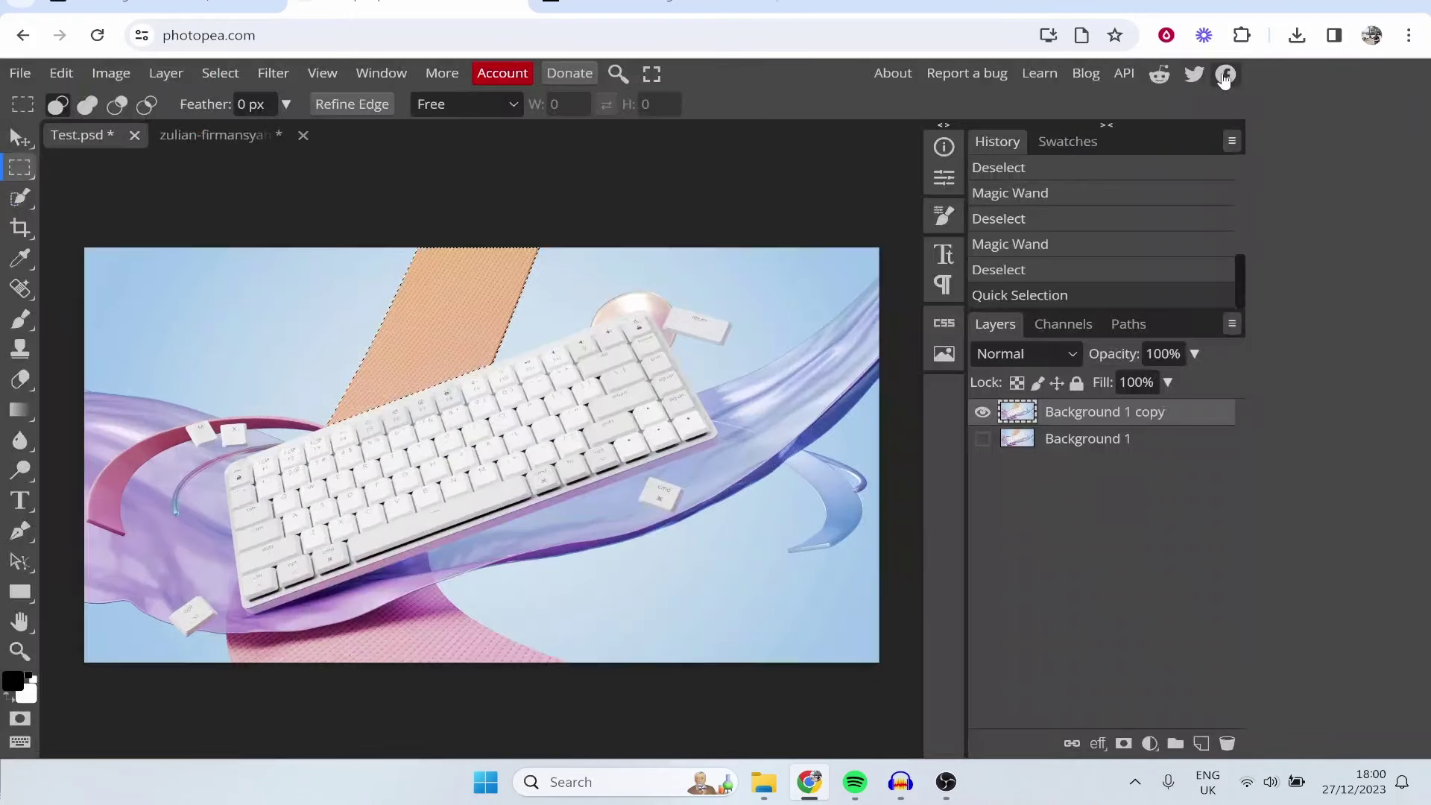
click(426, 329)
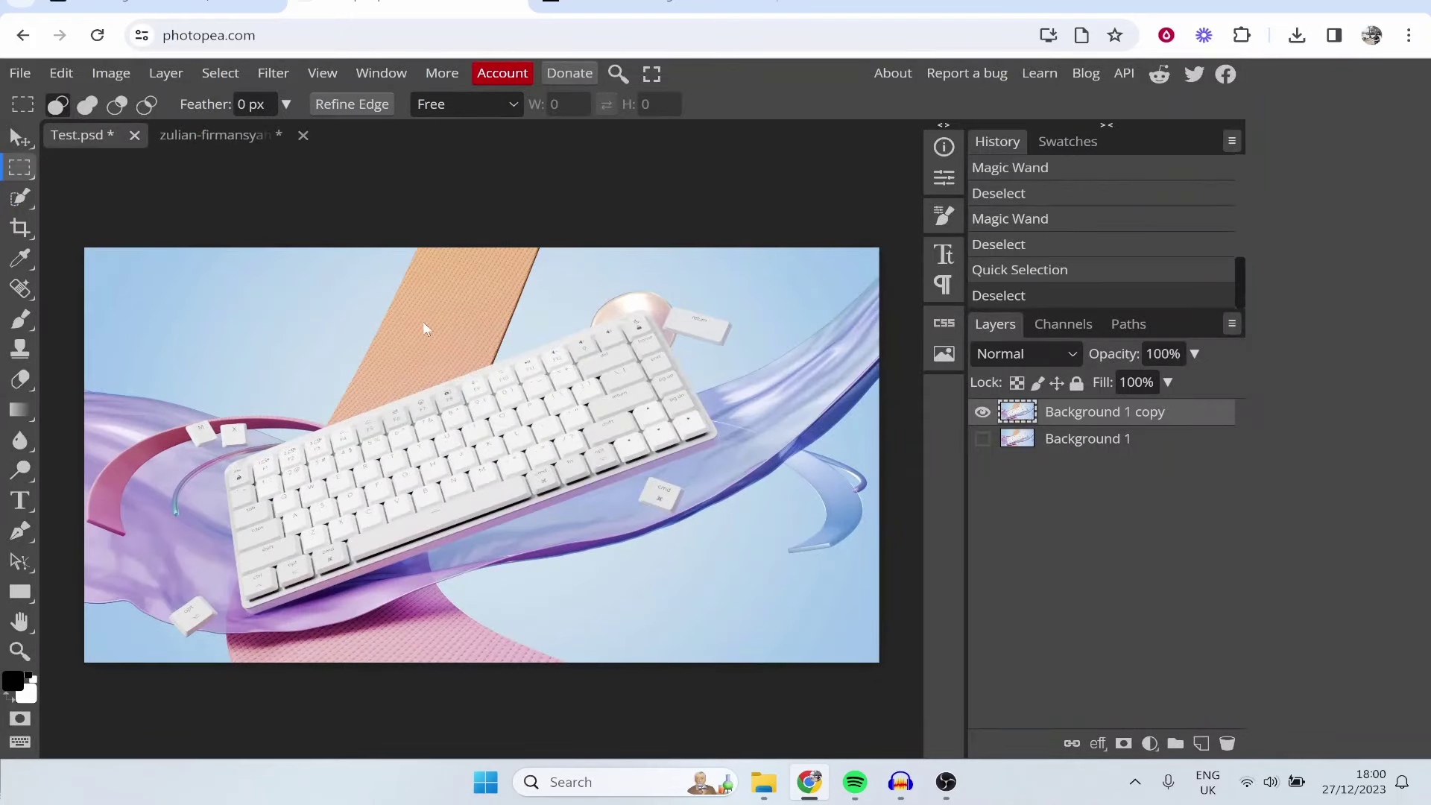
Sample the orange band's peach colour as the foreground colour with the Eyedropper.
click(20, 227)
click(29, 263)
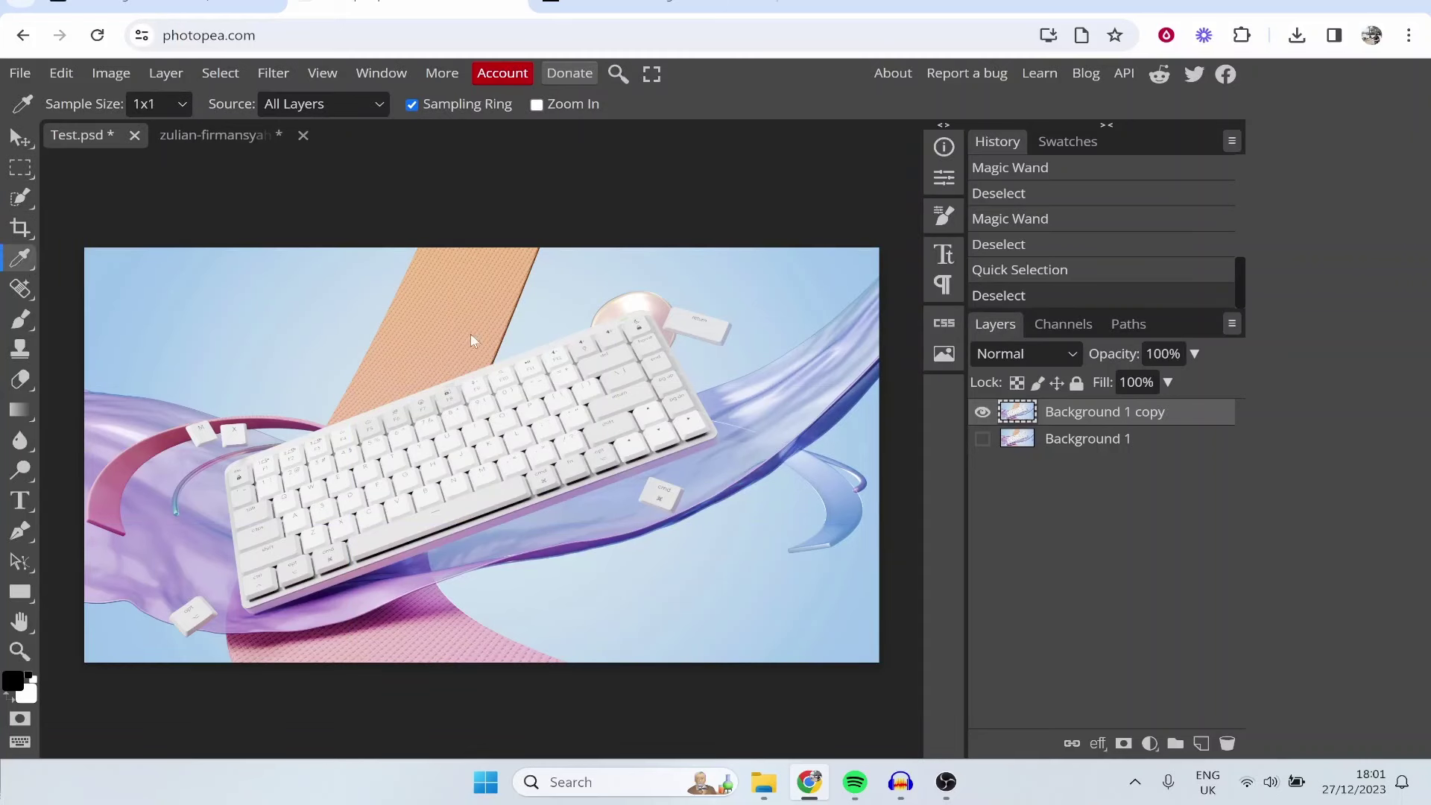
click(451, 327)
Select the standard Brush Tool from the brush tool flyout.
click(20, 288)
click(104, 288)
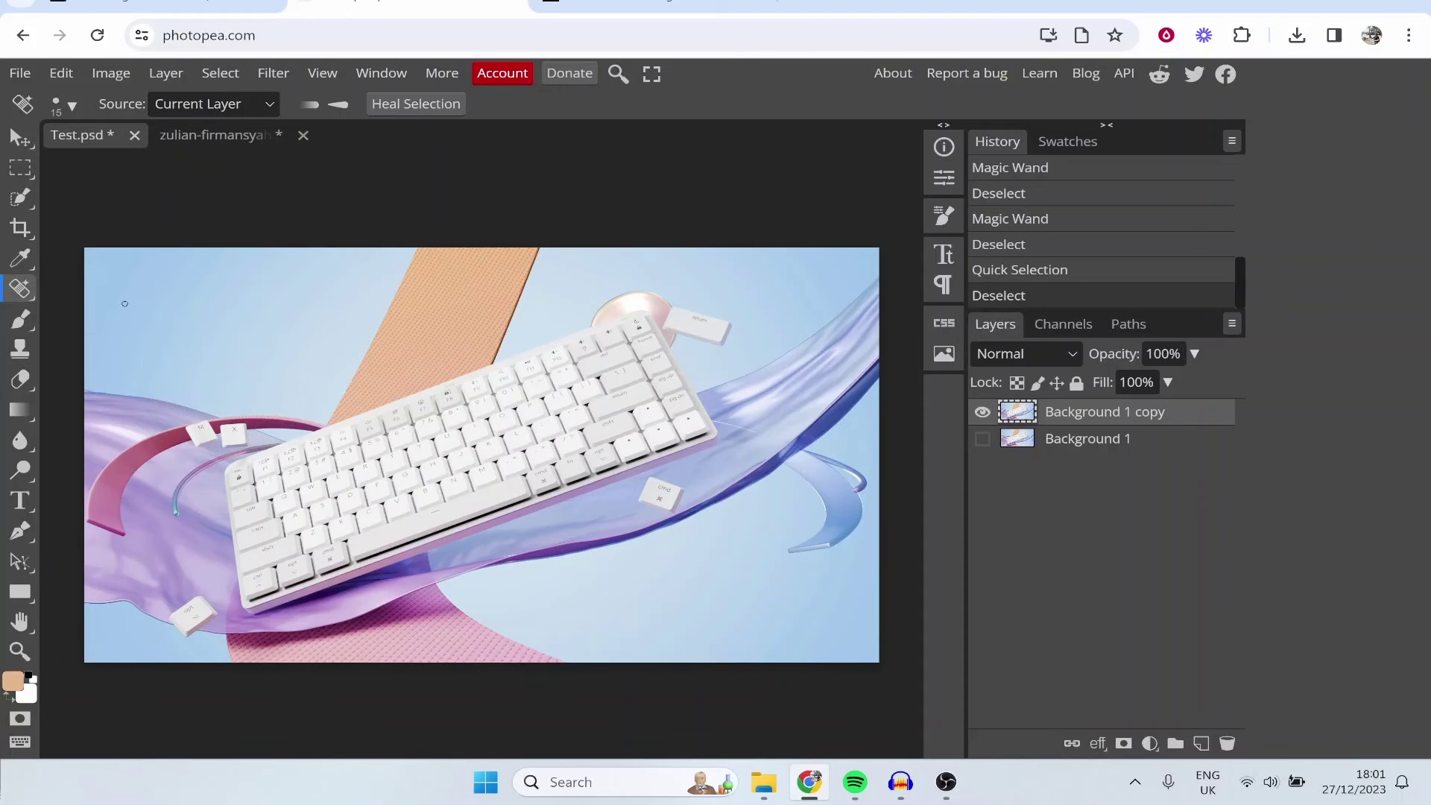
click(20, 288)
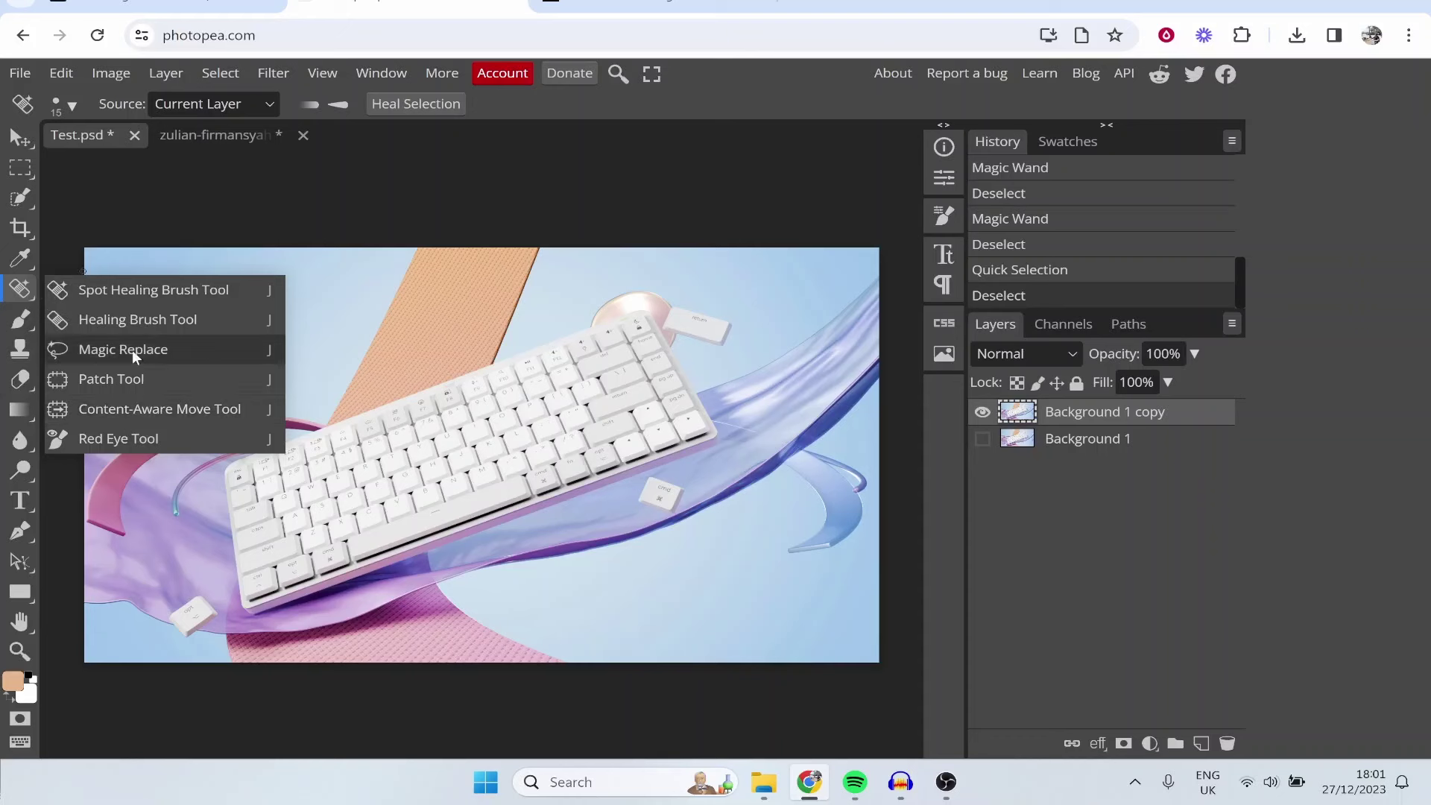
click(28, 319)
click(25, 323)
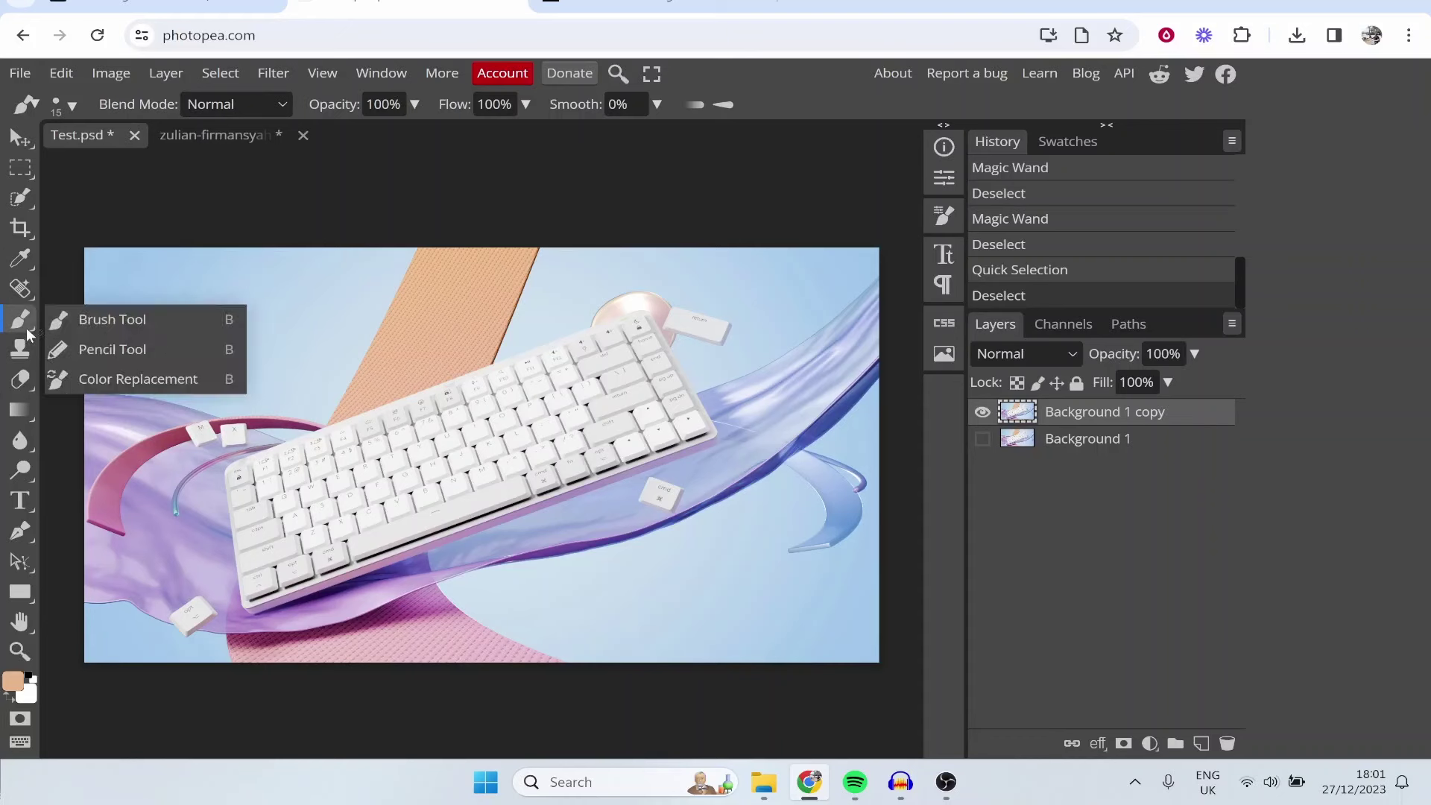
click(96, 317)
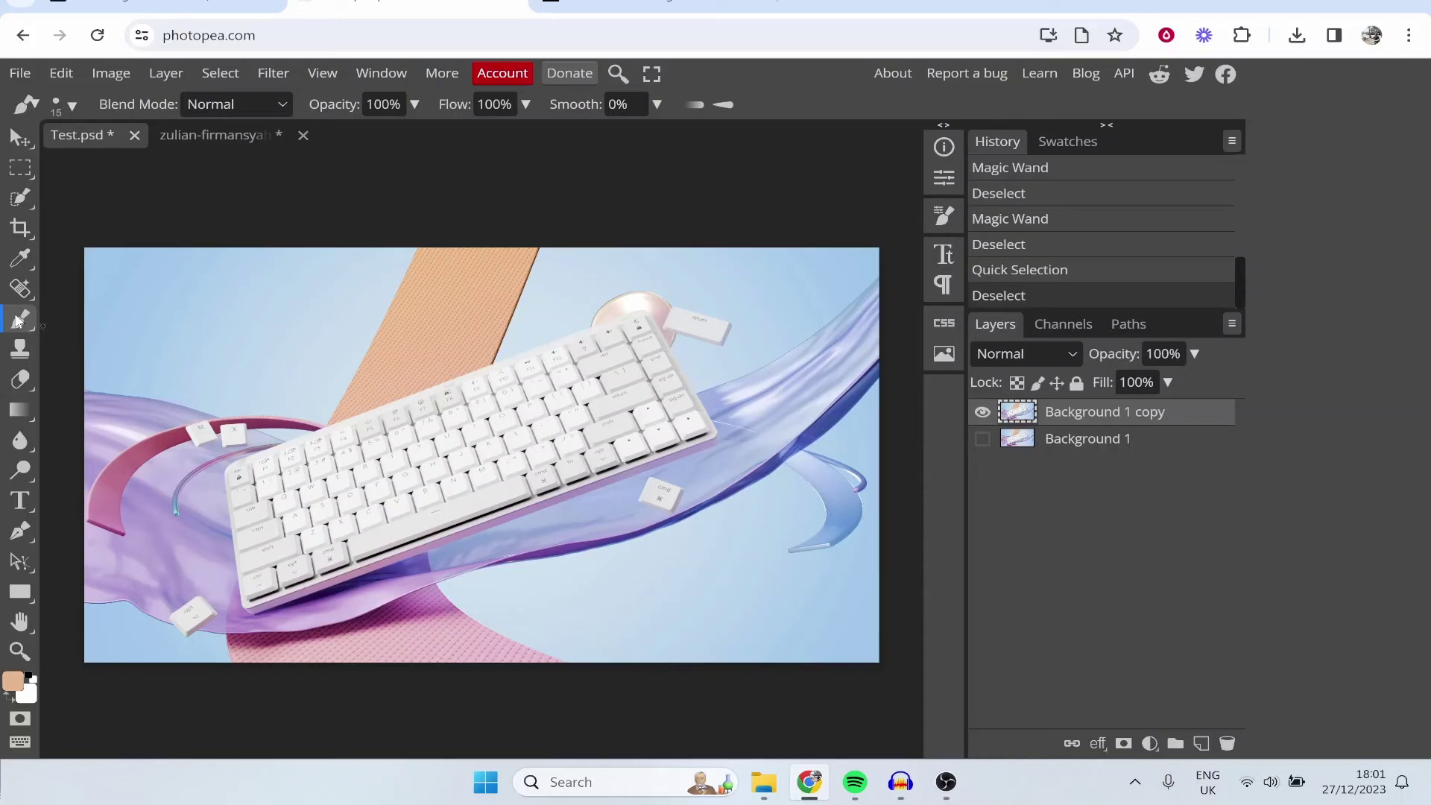
Set the foreground painting colour to bright blue #0025ff.
click(14, 682)
click(425, 387)
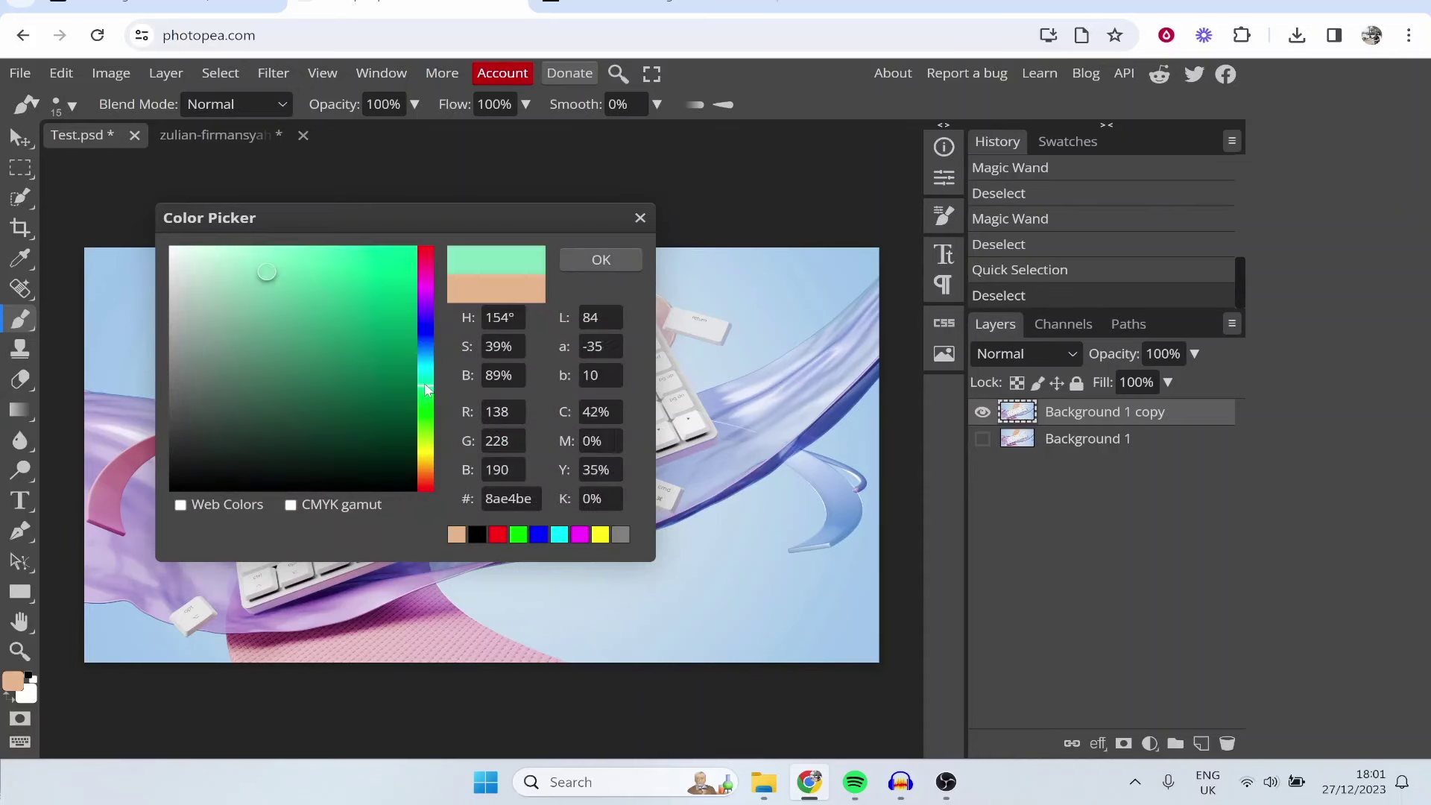
click(425, 333)
click(370, 355)
drag(369, 355, 417, 245)
click(601, 260)
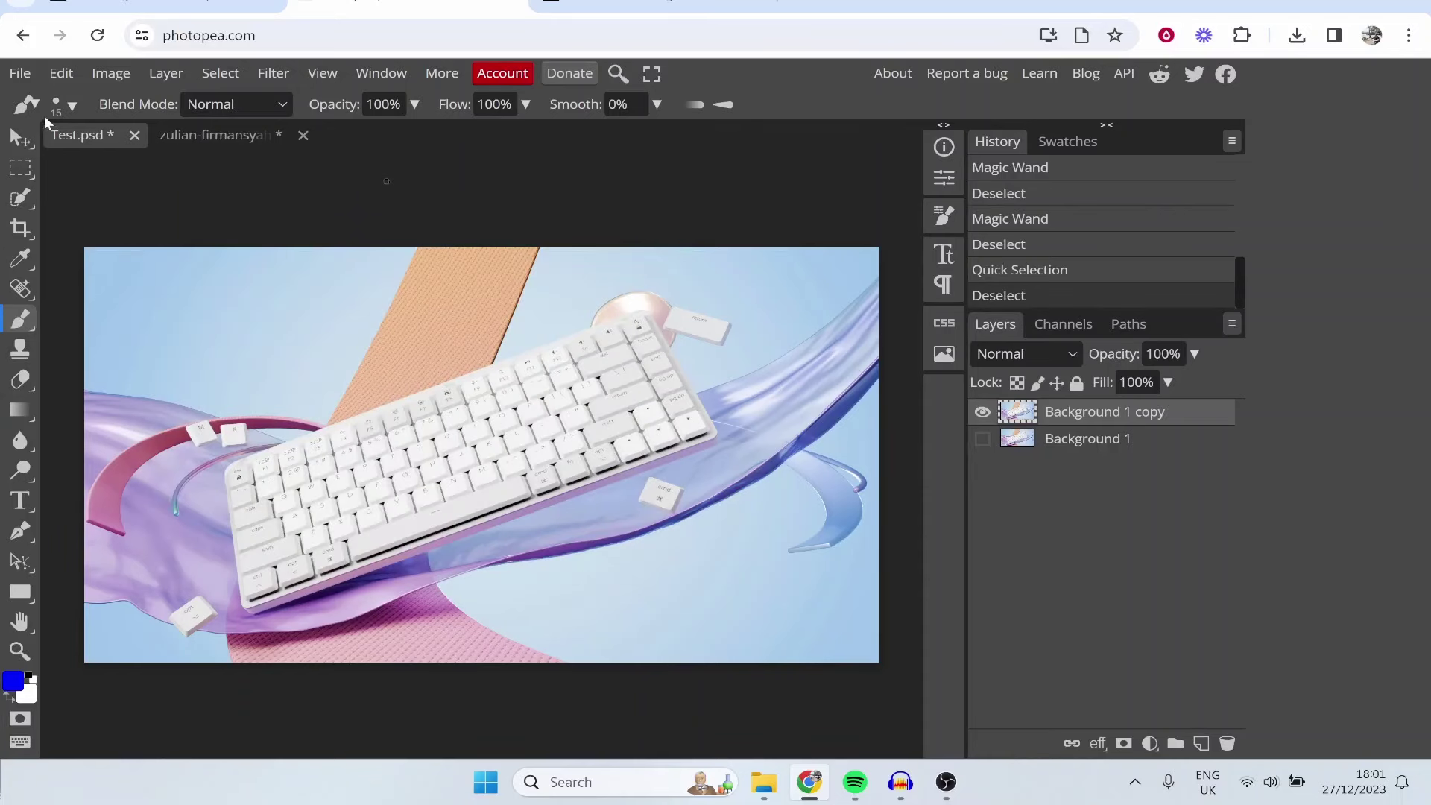
Set the brush to 231 px size and 68% hardness.
click(65, 107)
drag(176, 159, 262, 160)
drag(320, 203, 278, 203)
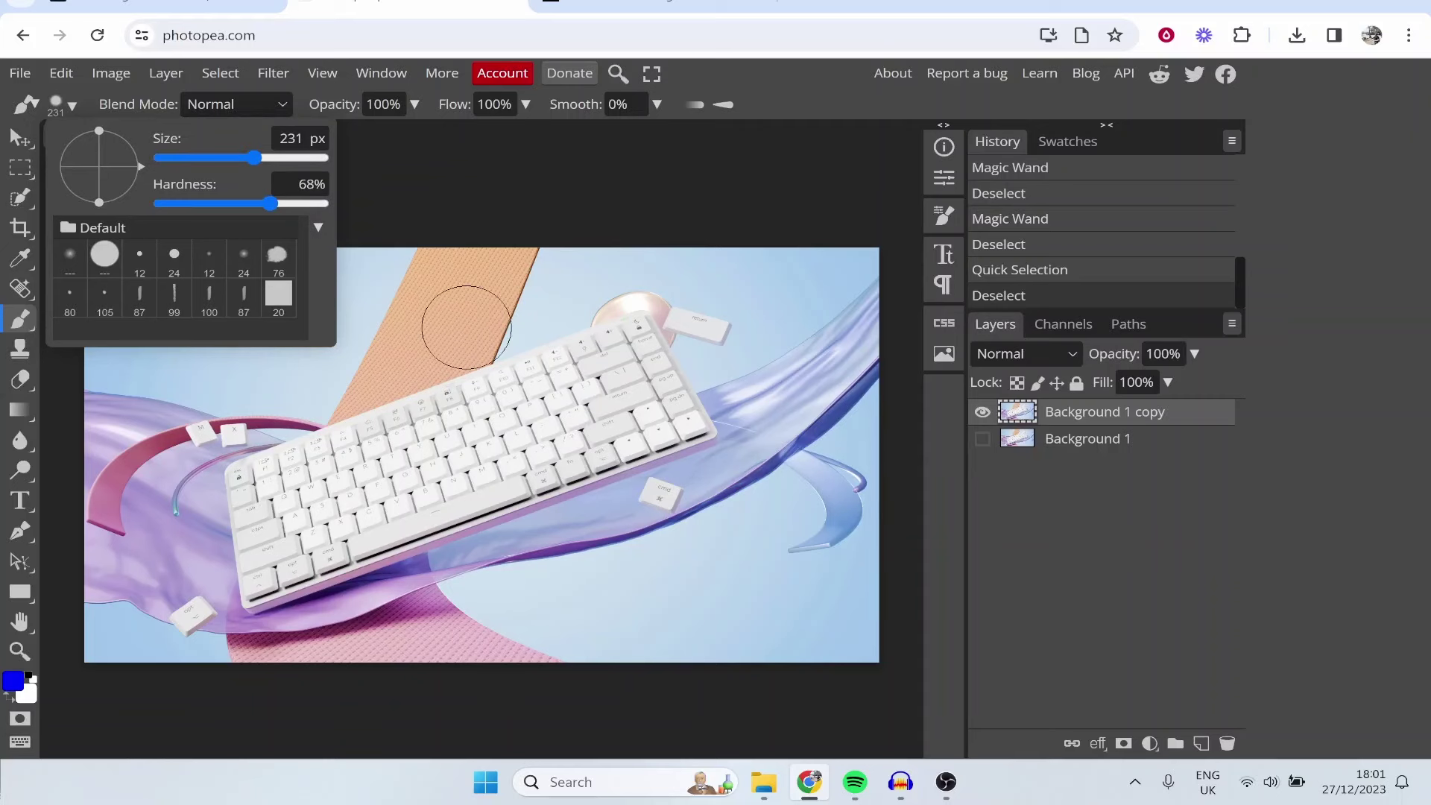
click(502, 174)
Paint trial blue dabs and a stroke on the photo, then undo them all.
click(191, 281)
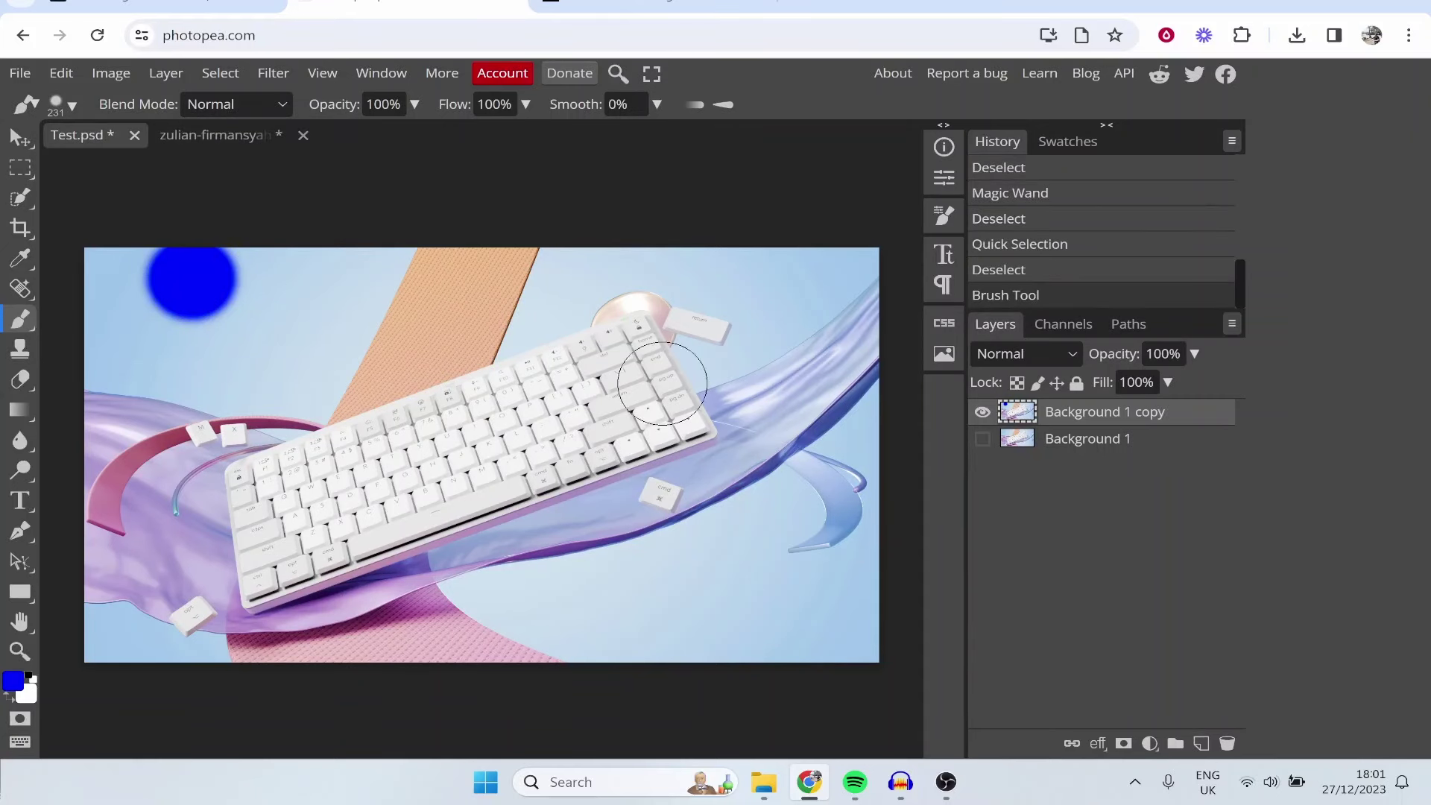
click(232, 334)
click(264, 279)
click(360, 313)
click(302, 292)
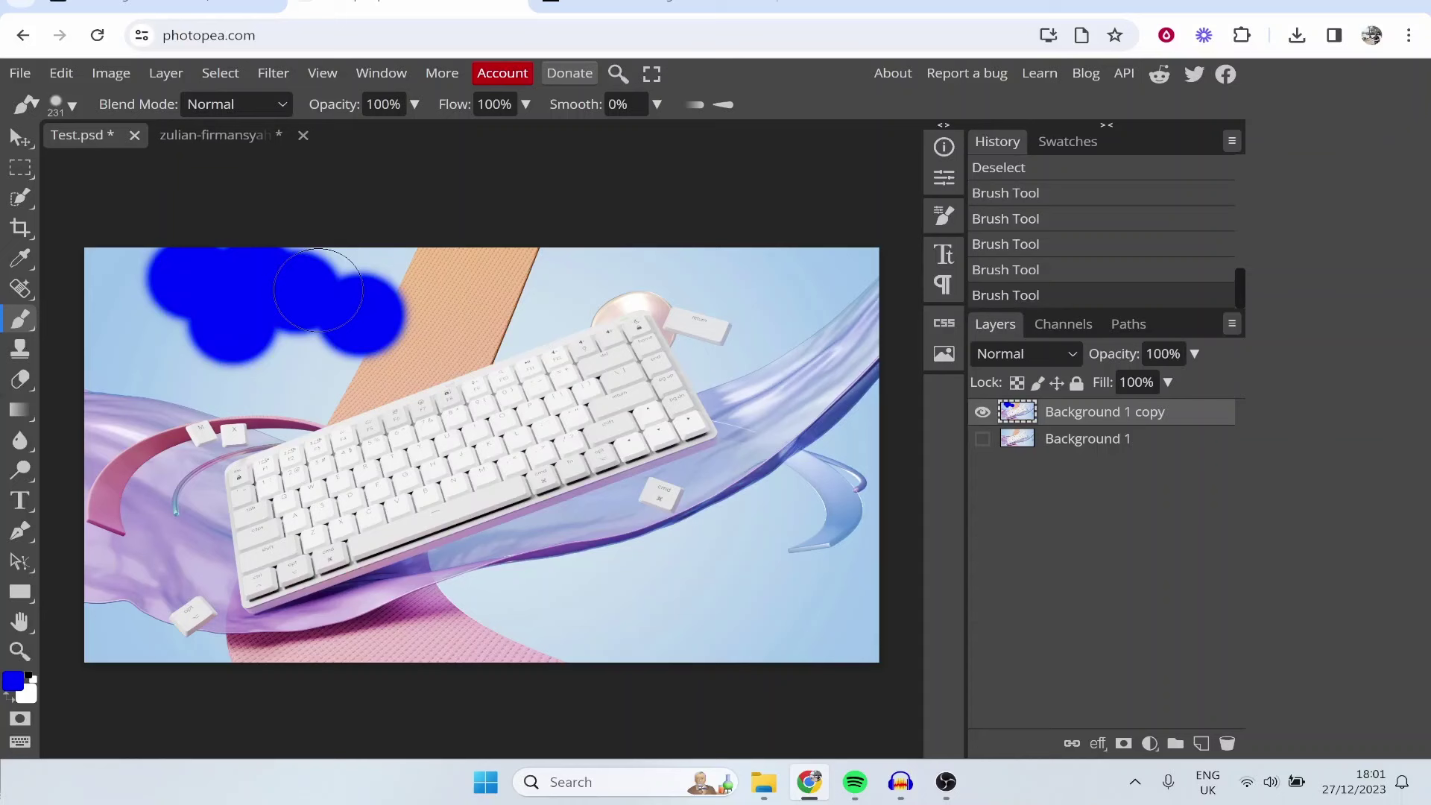
key(ctrl+z)
key(ctrl+z)
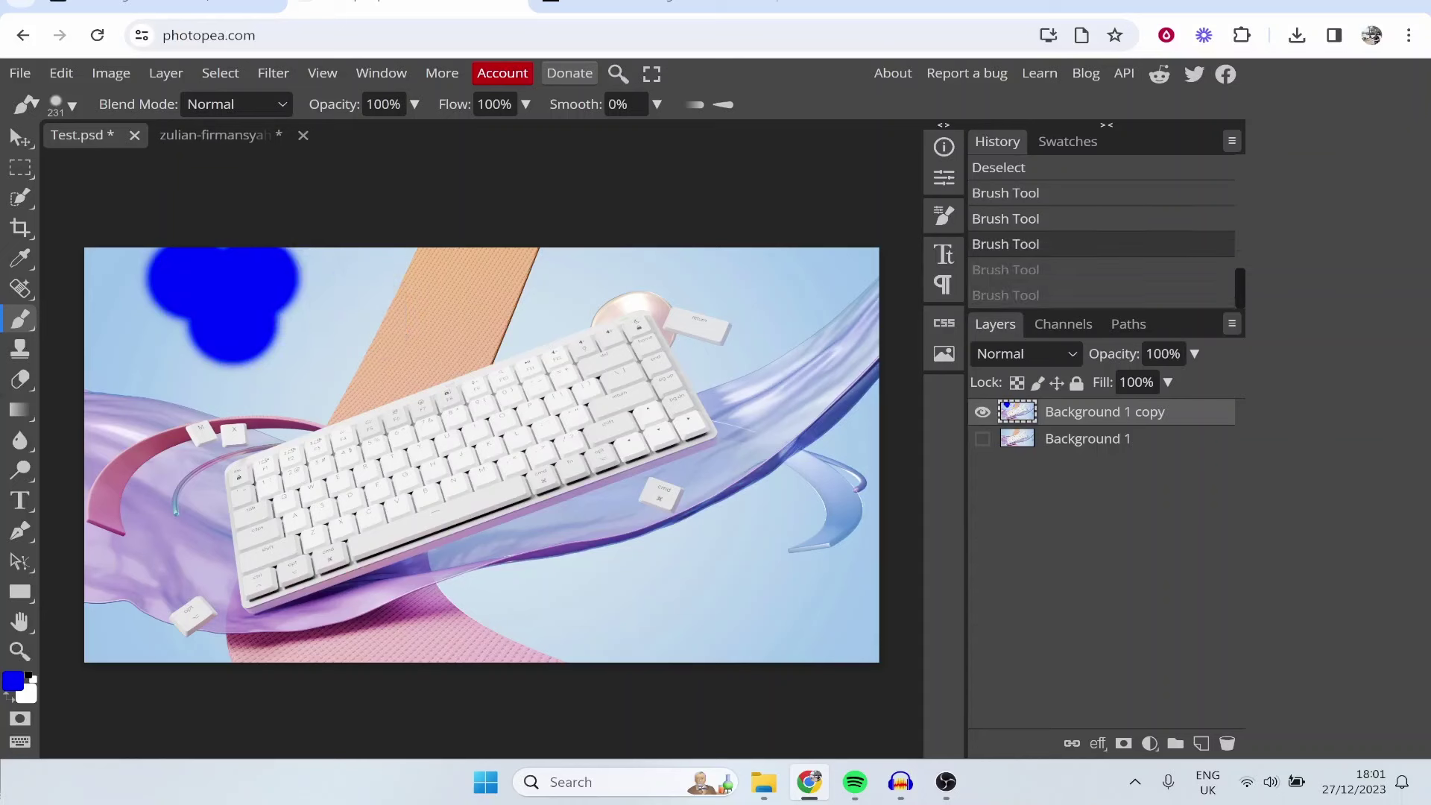
key(ctrl+z)
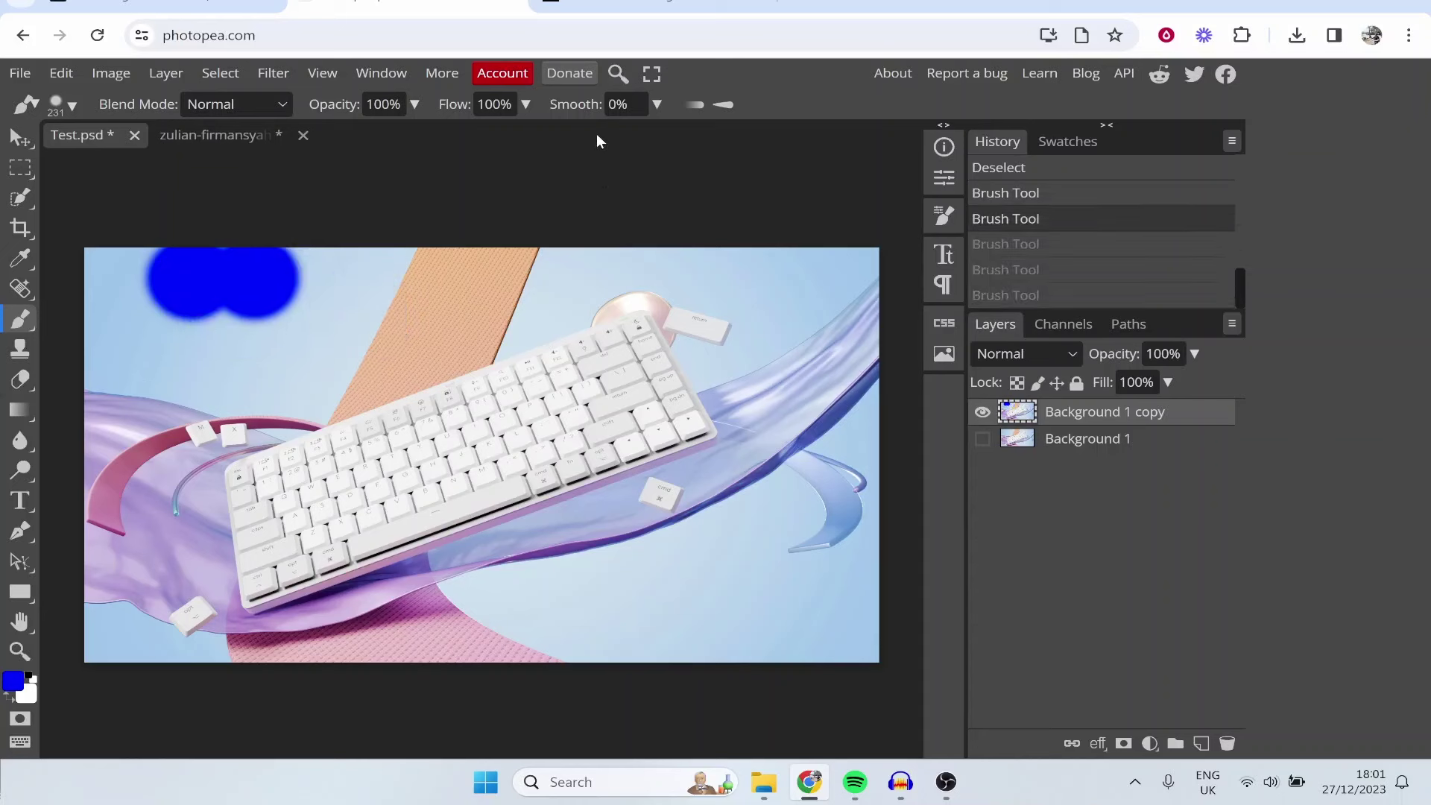
key(ctrl+z)
key(ctrl+z)
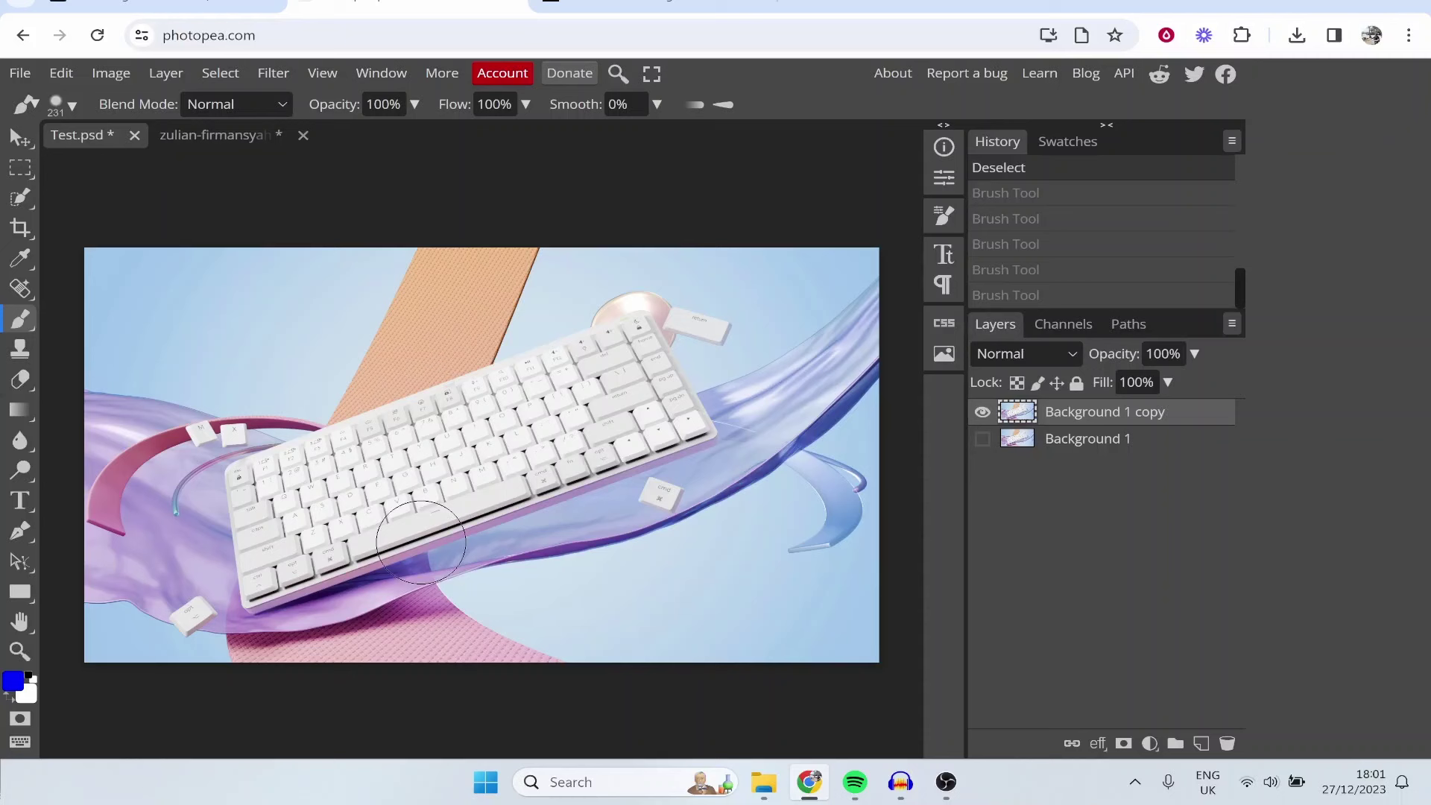
mouse_move(159, 316)
mouse_down()
mouse_move(308, 315)
mouse_move(339, 391)
mouse_move(336, 429)
mouse_up()
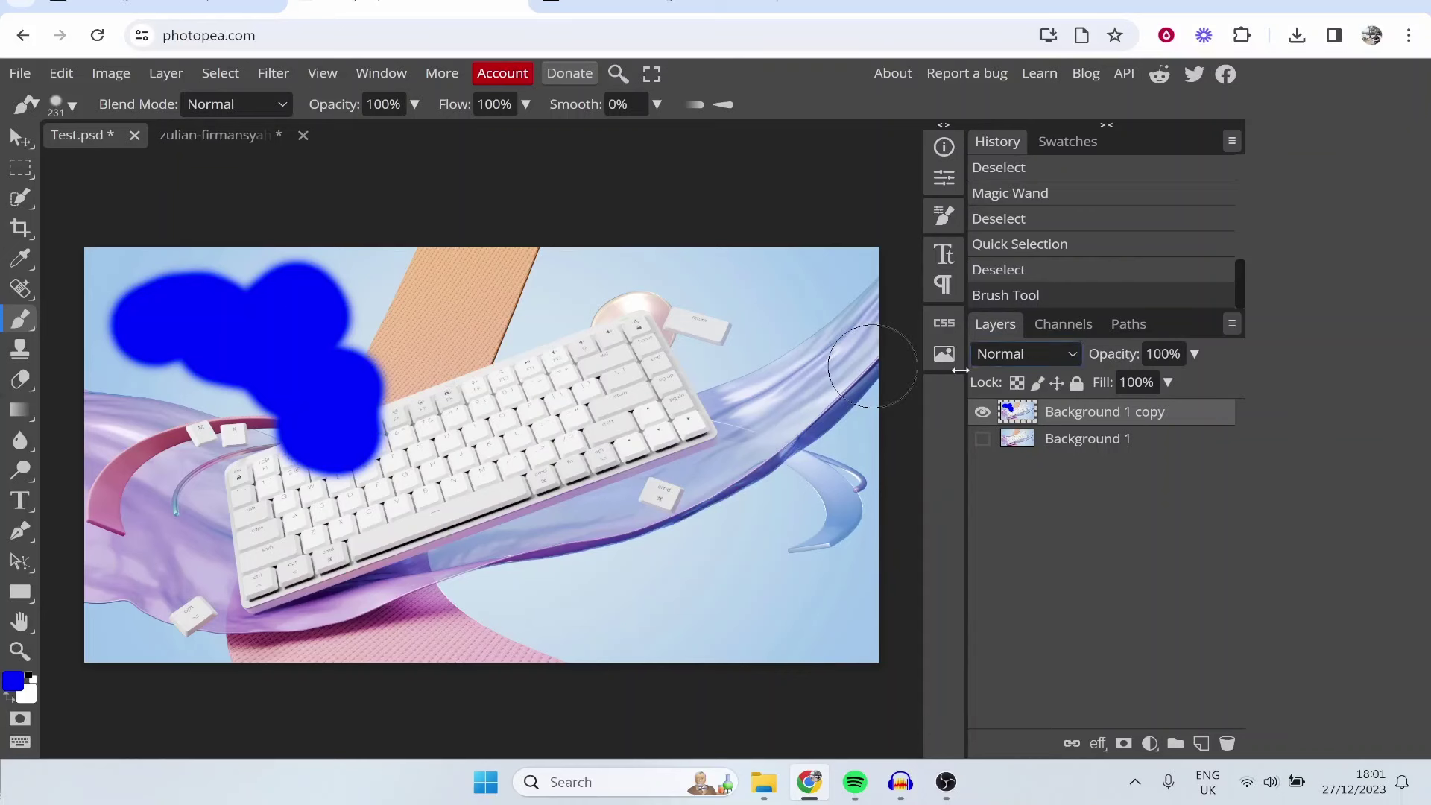
key(ctrl+z)
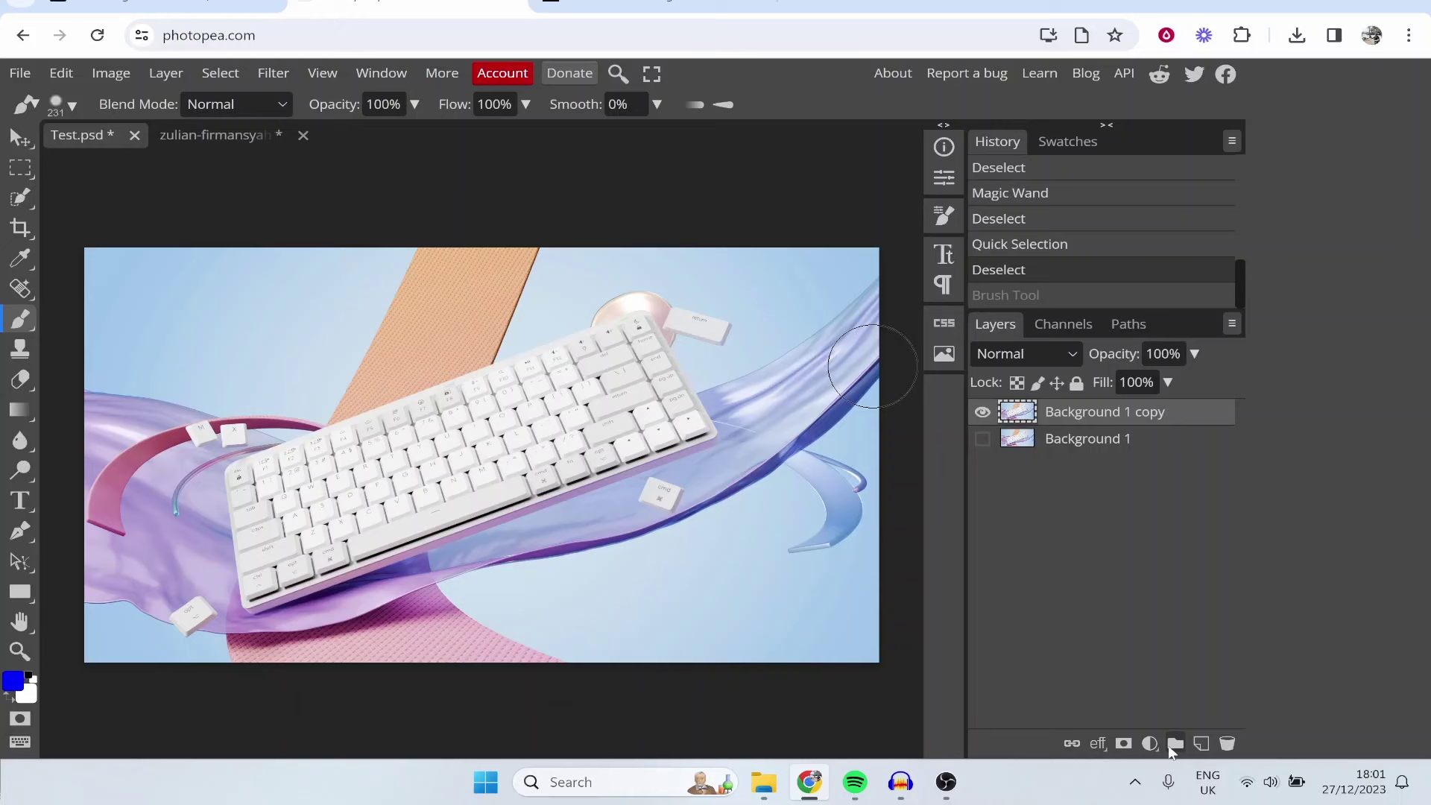
Add new Layer 1 and paint a thick blue stroke down over the keyboard.
click(1201, 744)
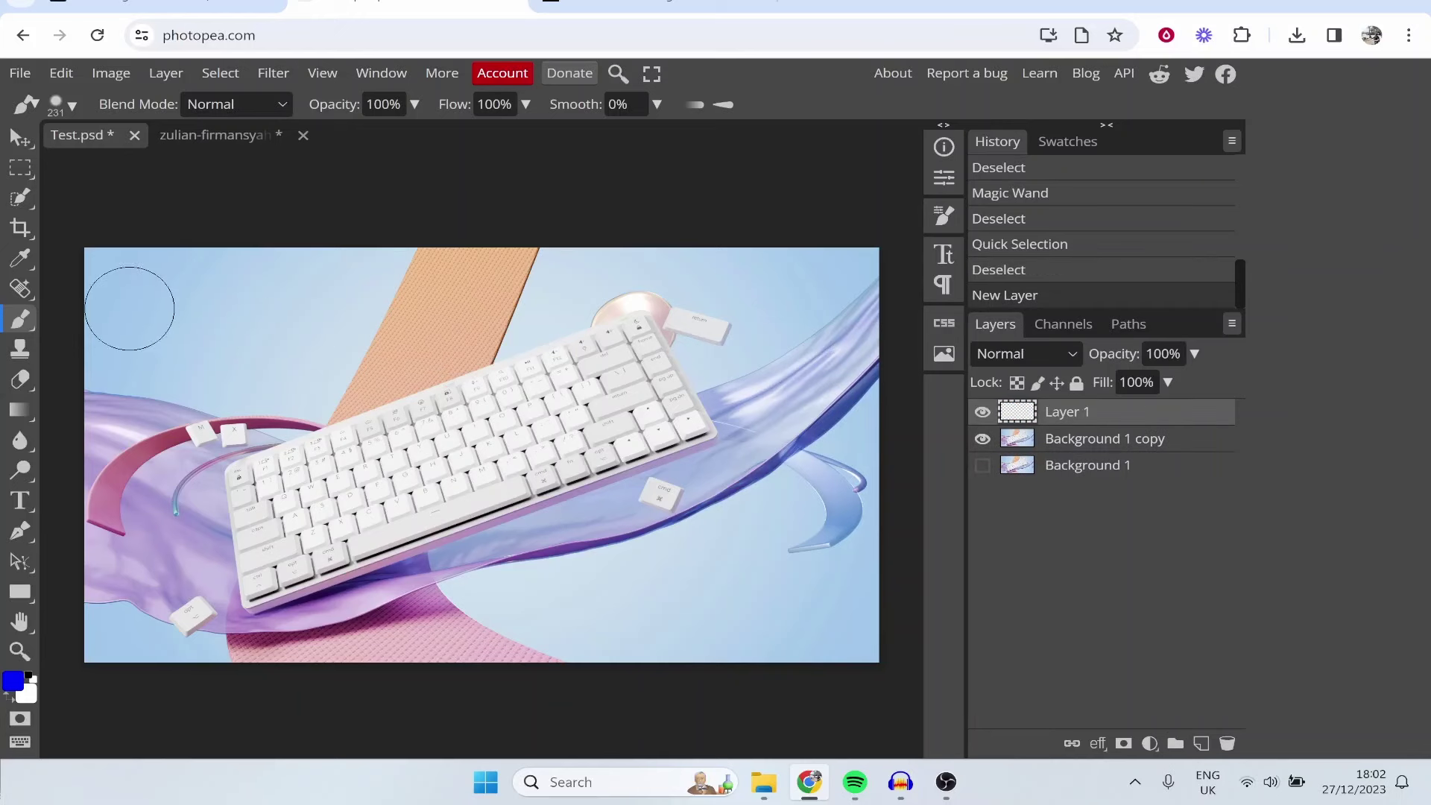
mouse_move(128, 303)
mouse_down()
mouse_move(413, 274)
mouse_move(378, 333)
mouse_move(281, 399)
mouse_move(322, 423)
mouse_move(410, 570)
mouse_move(483, 575)
mouse_up()
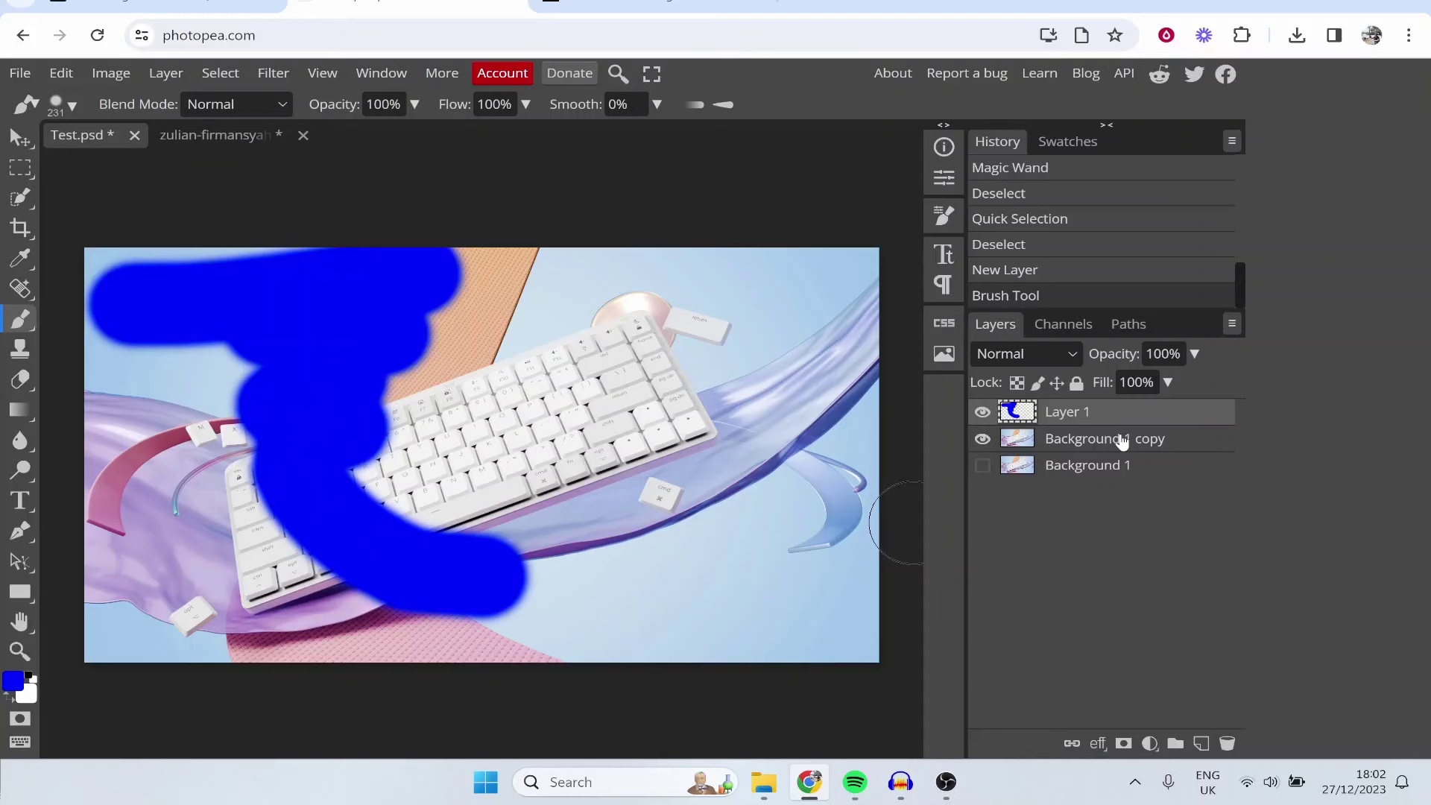
click(982, 412)
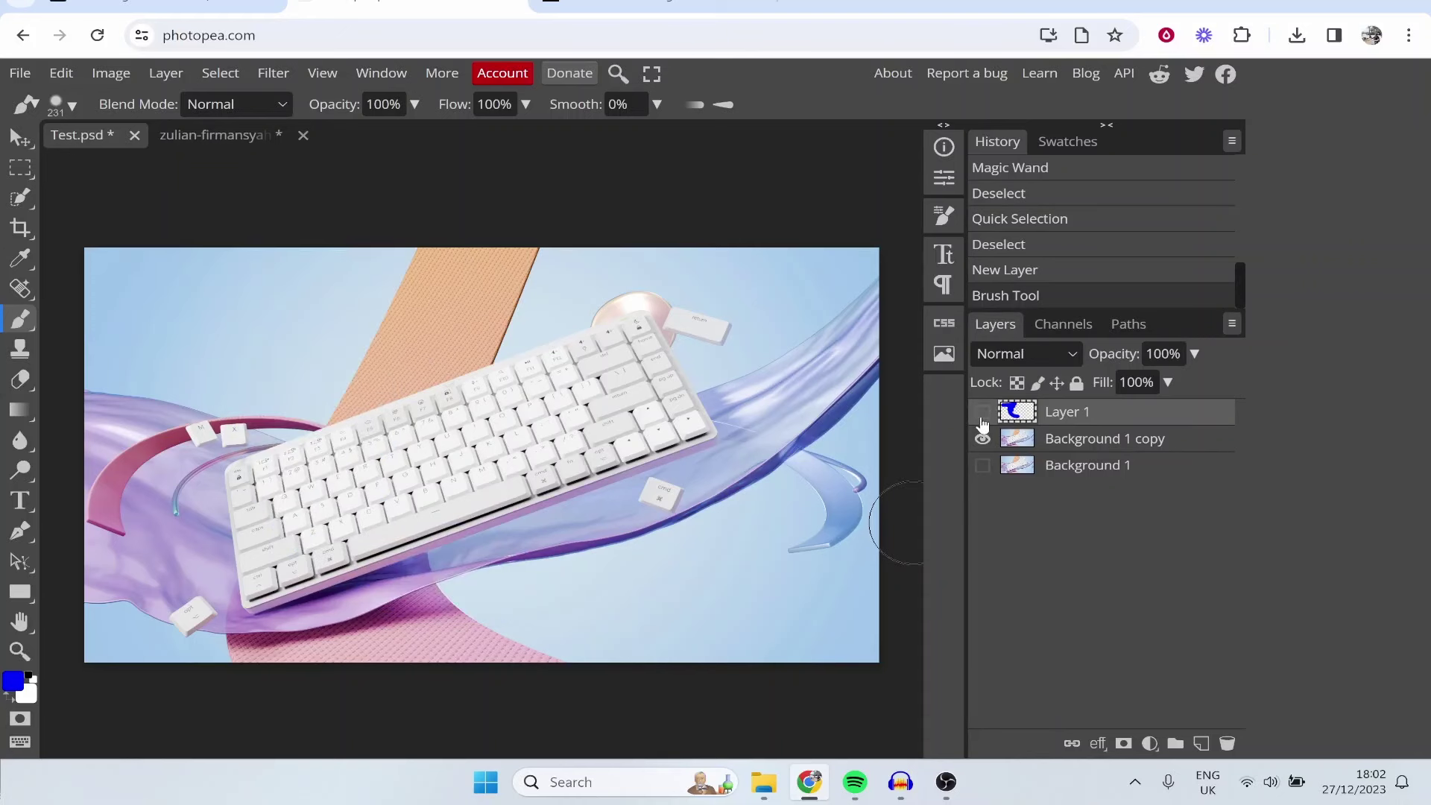
click(982, 416)
Toggle Layer 1's visibility to compare and check its blending modes, leaving it visible.
click(983, 416)
click(983, 416)
click(984, 416)
click(984, 418)
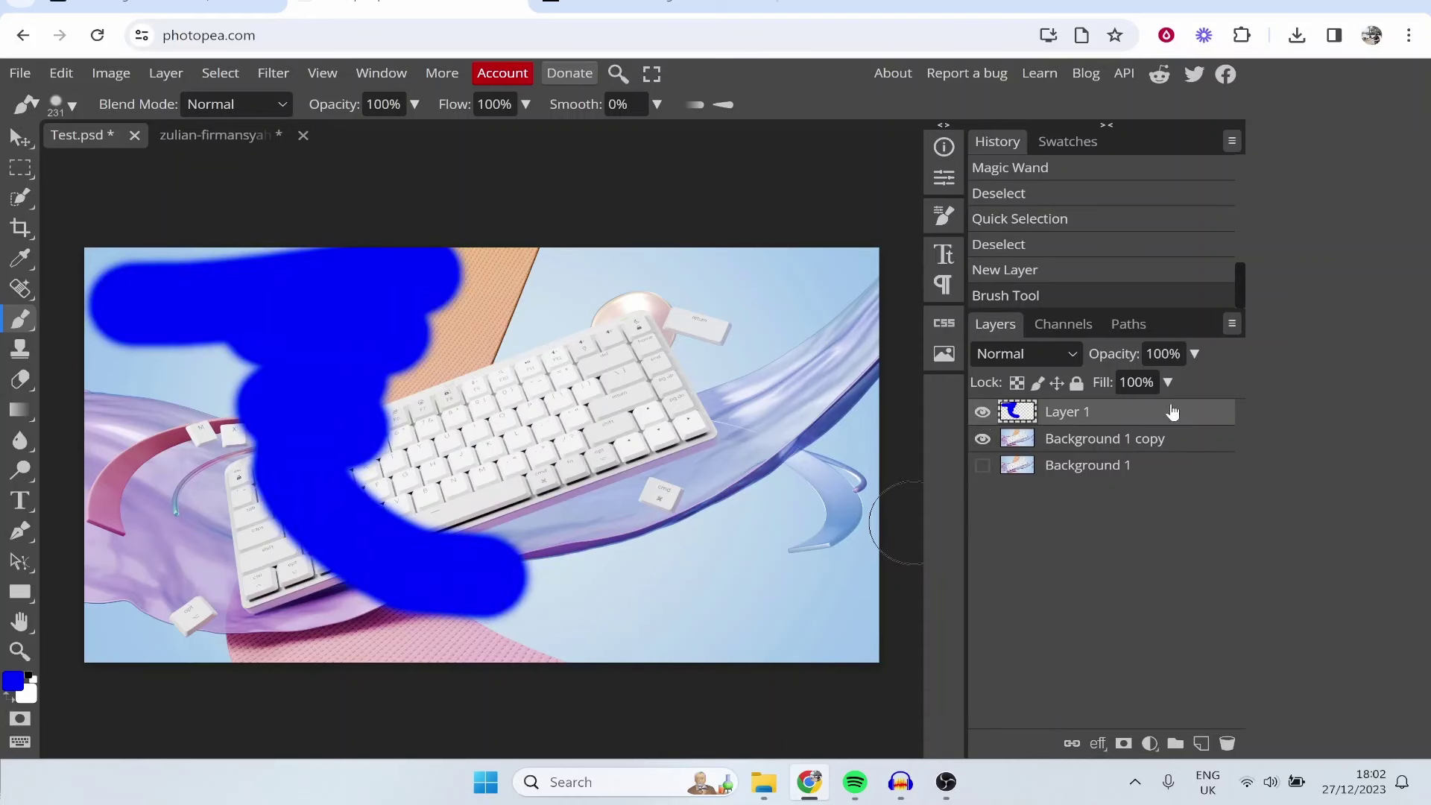
click(1063, 355)
click(983, 412)
click(982, 412)
click(982, 412)
click(981, 413)
Try the Clone Stamp, Eraser and Gradient tools and browse Image > Adjustments.
click(24, 356)
click(20, 381)
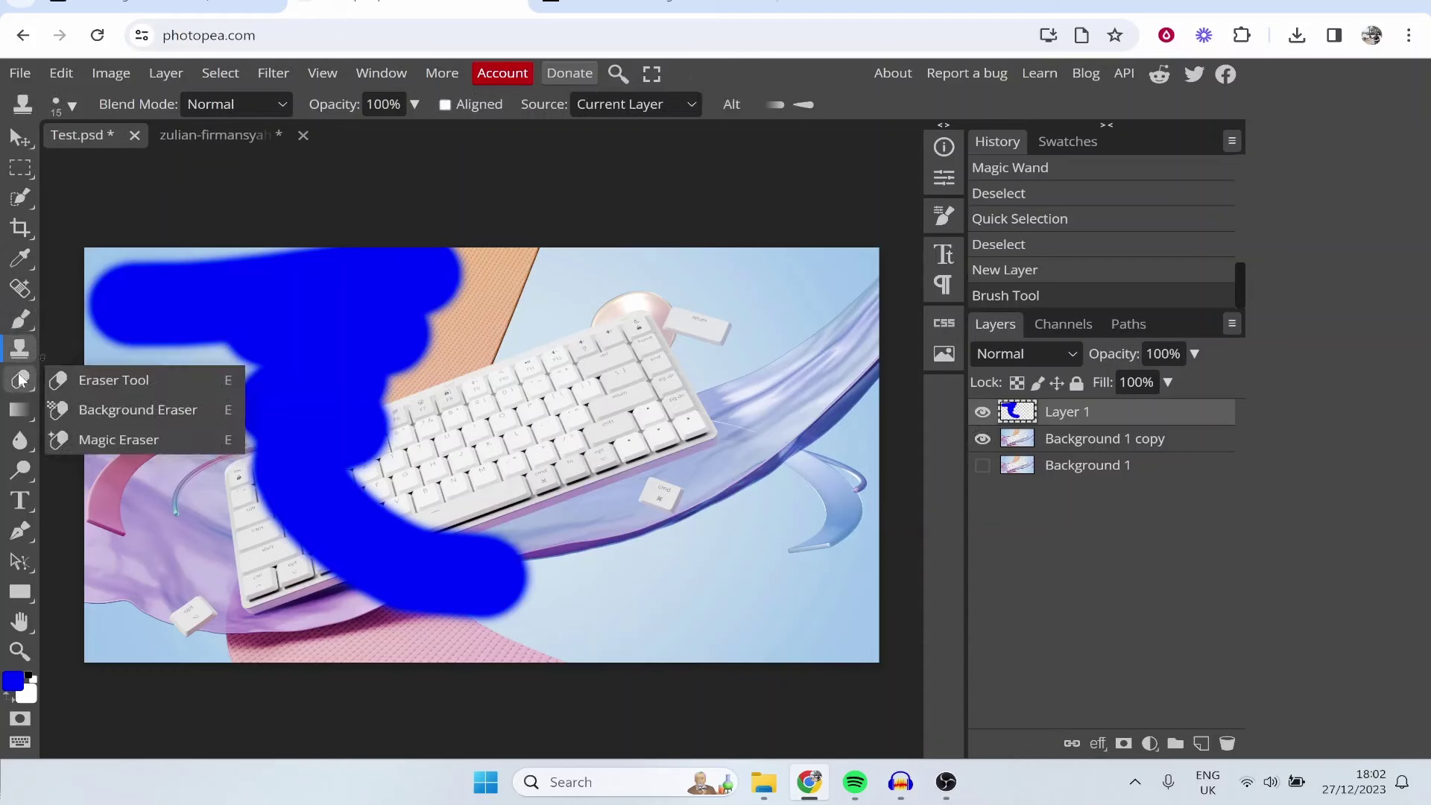
click(21, 412)
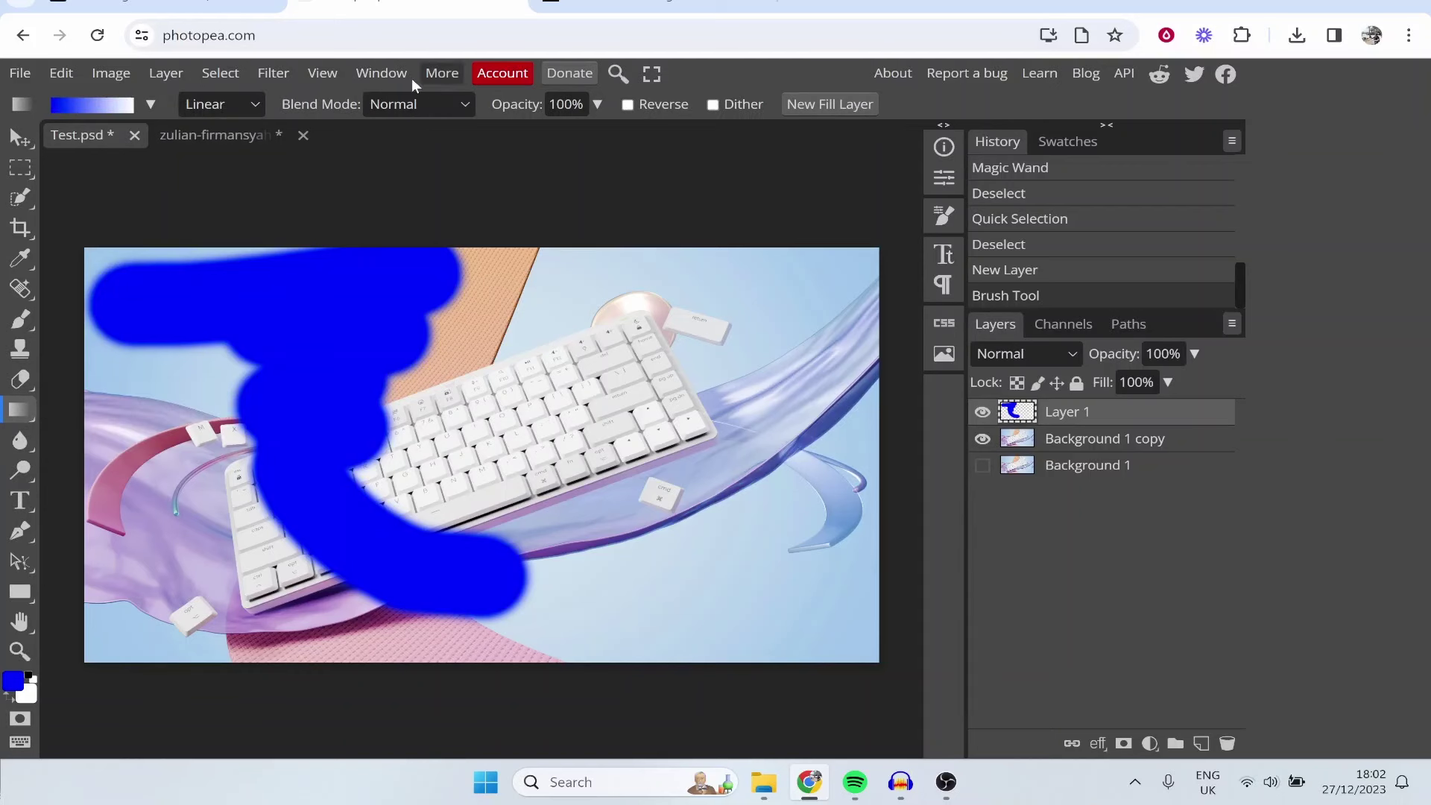
click(113, 75)
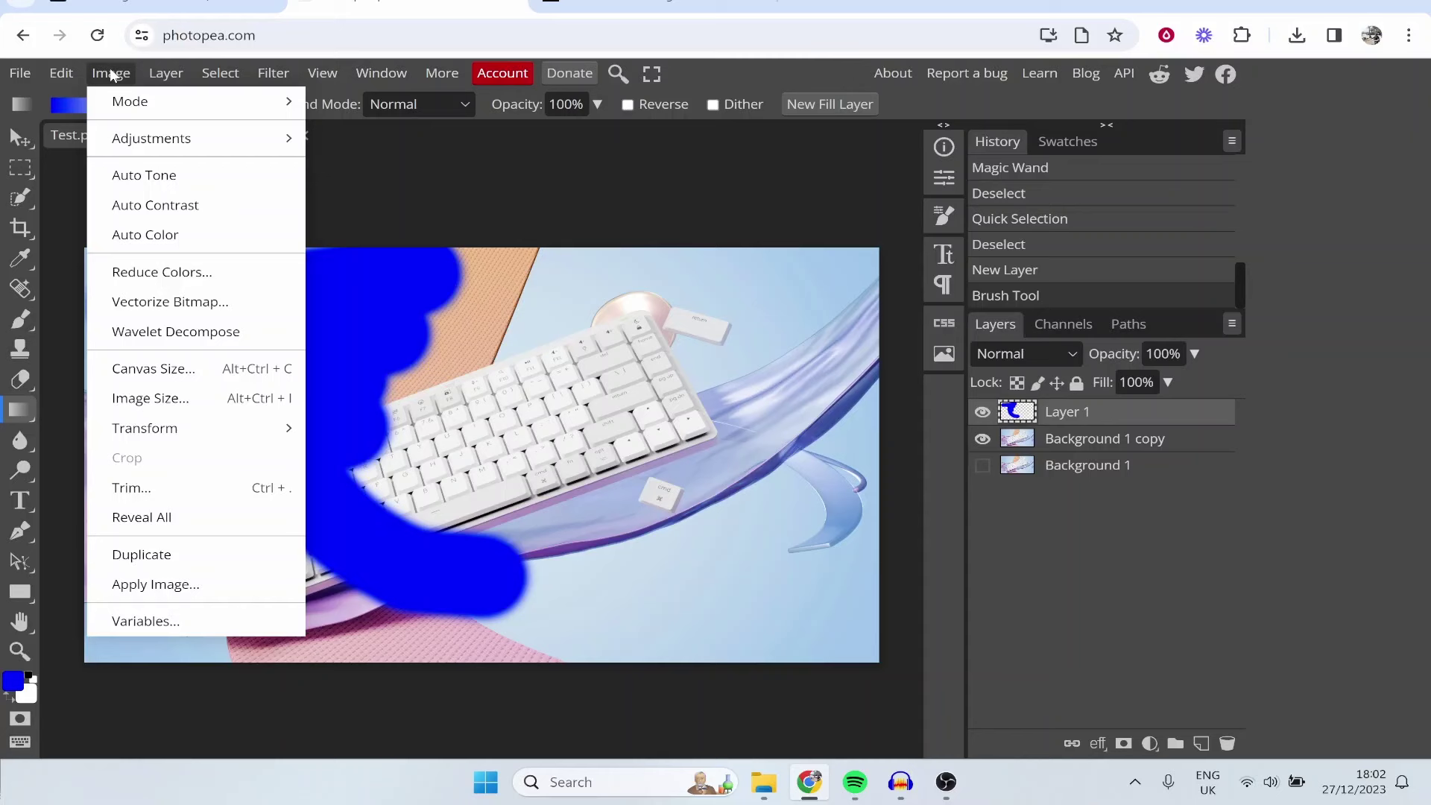
mouse_move(126, 141)
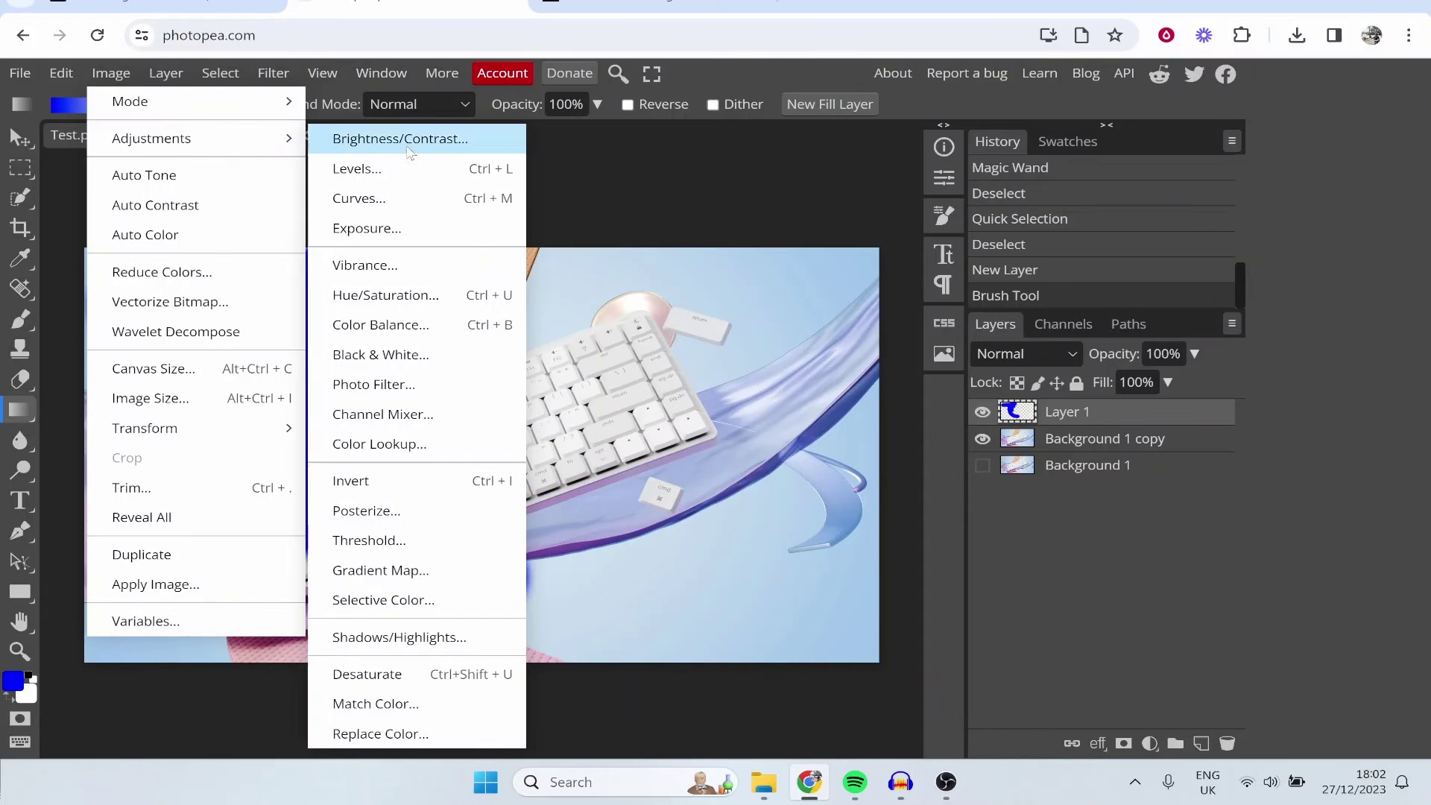
Select Background 1 copy, hide Layer 1, and bring up Image > Adjustments.
click(1062, 447)
click(979, 410)
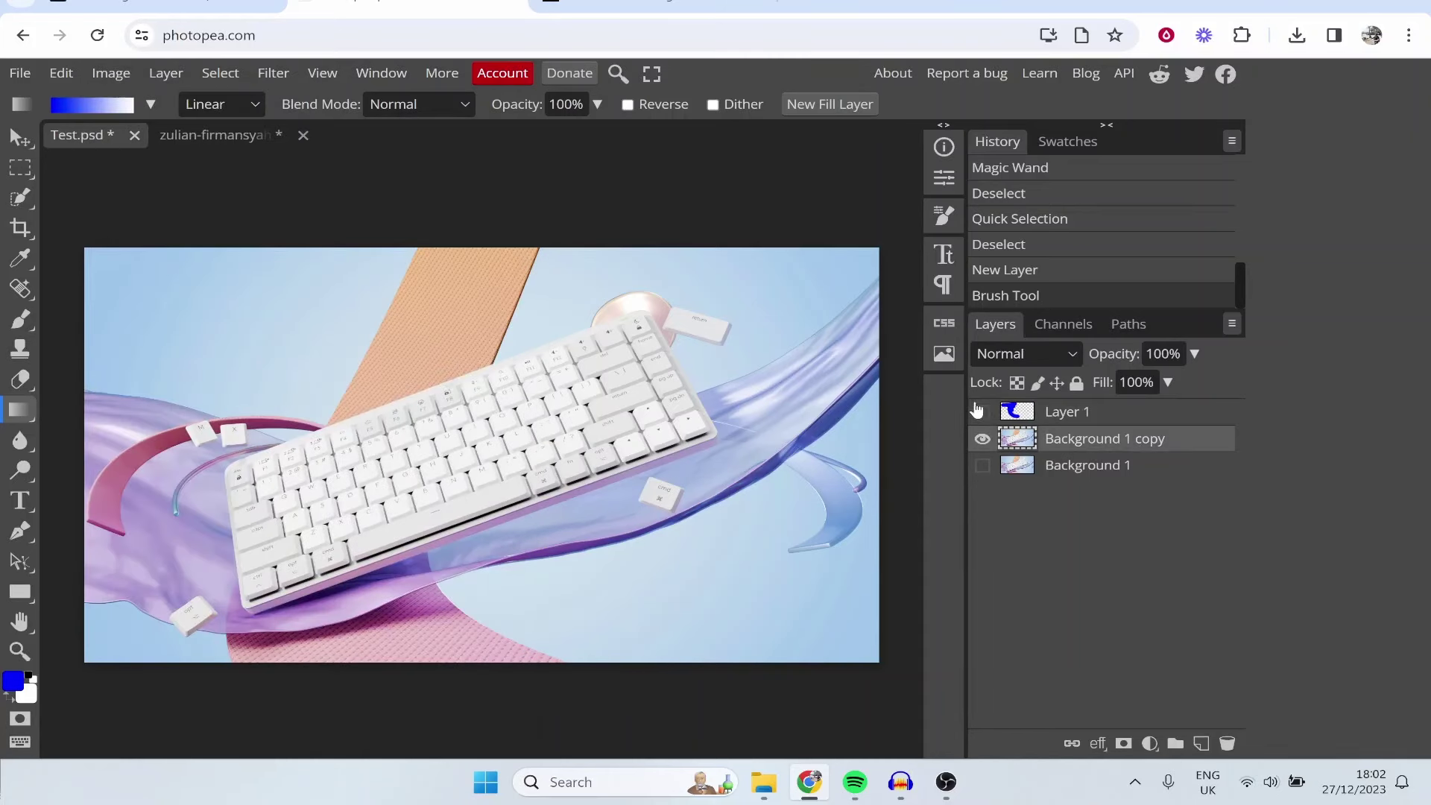
click(111, 73)
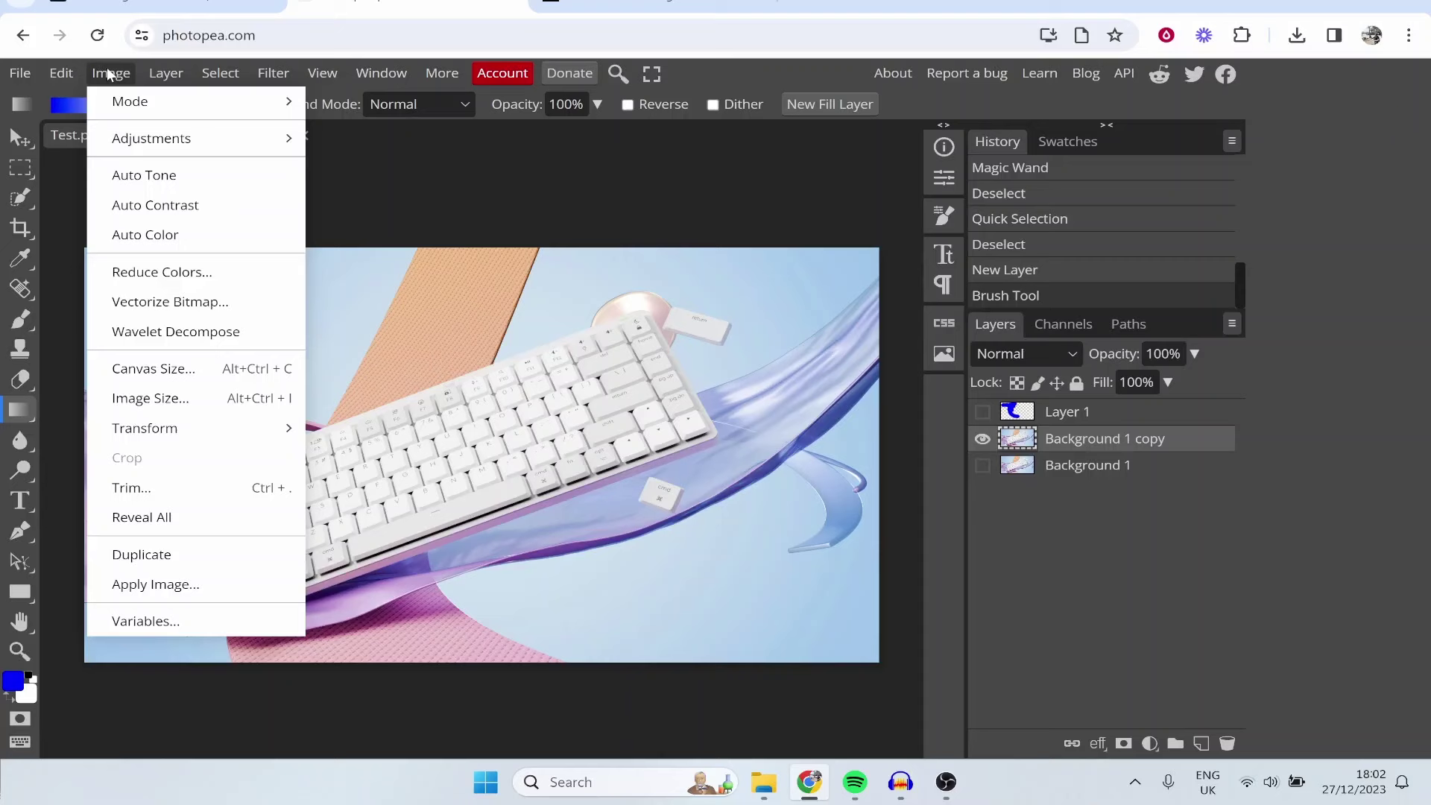
Apply Brightness/Contrast with brightness -101 and contrast 92.
mouse_move(154, 158)
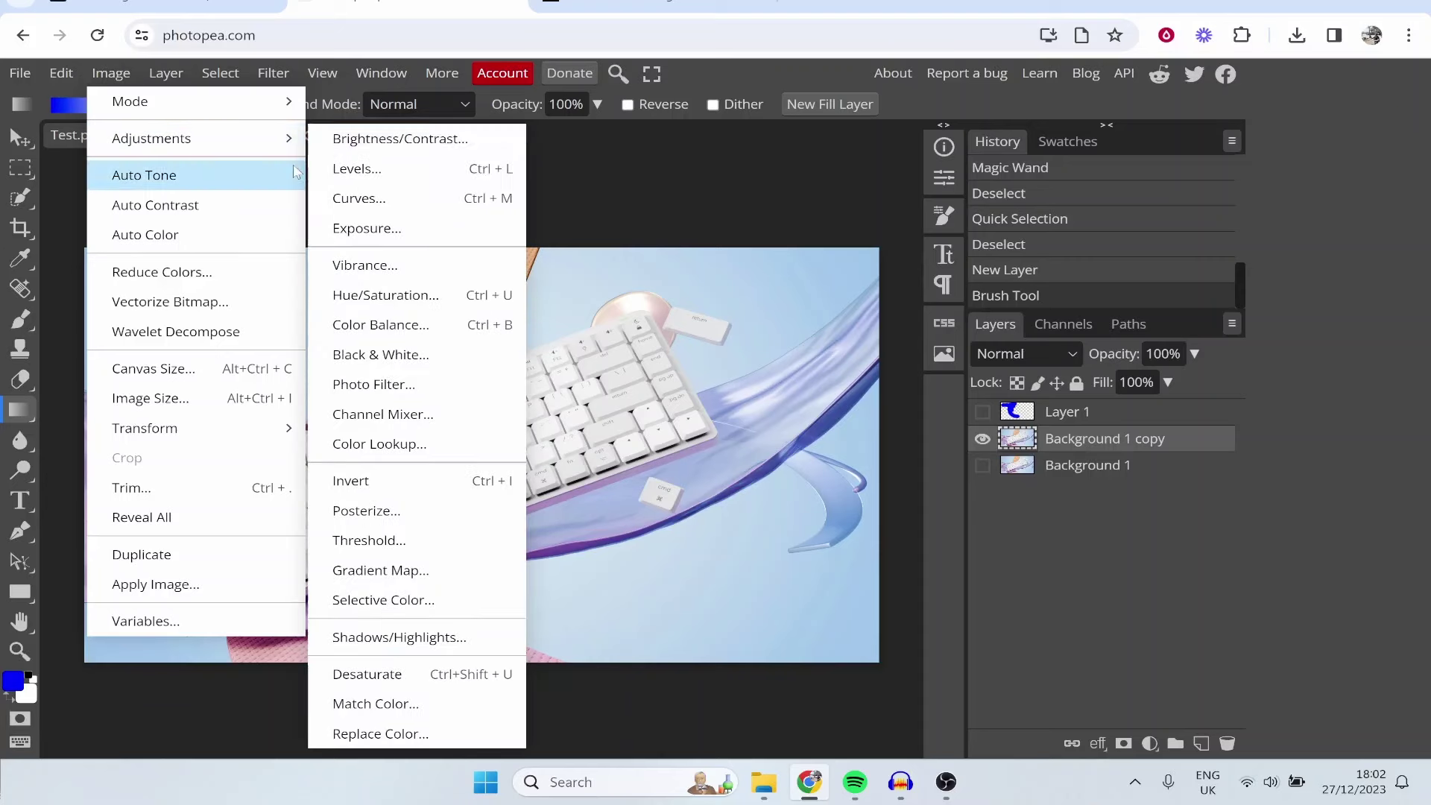
click(425, 139)
drag(382, 223, 919, 313)
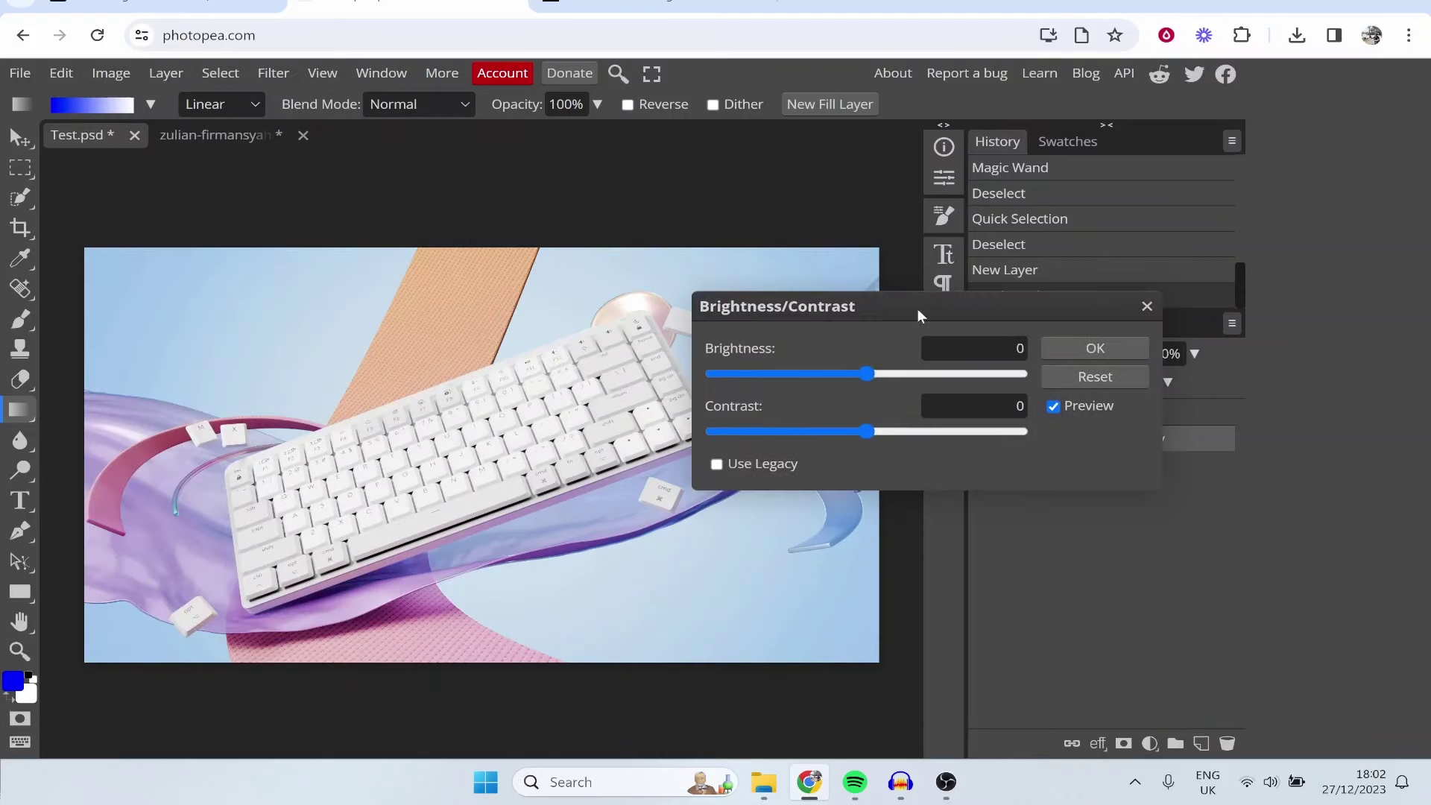
drag(869, 374, 763, 373)
drag(867, 432, 1008, 433)
click(1117, 350)
Apply Vibrance with vibrance 78 and saturation 46.
click(111, 72)
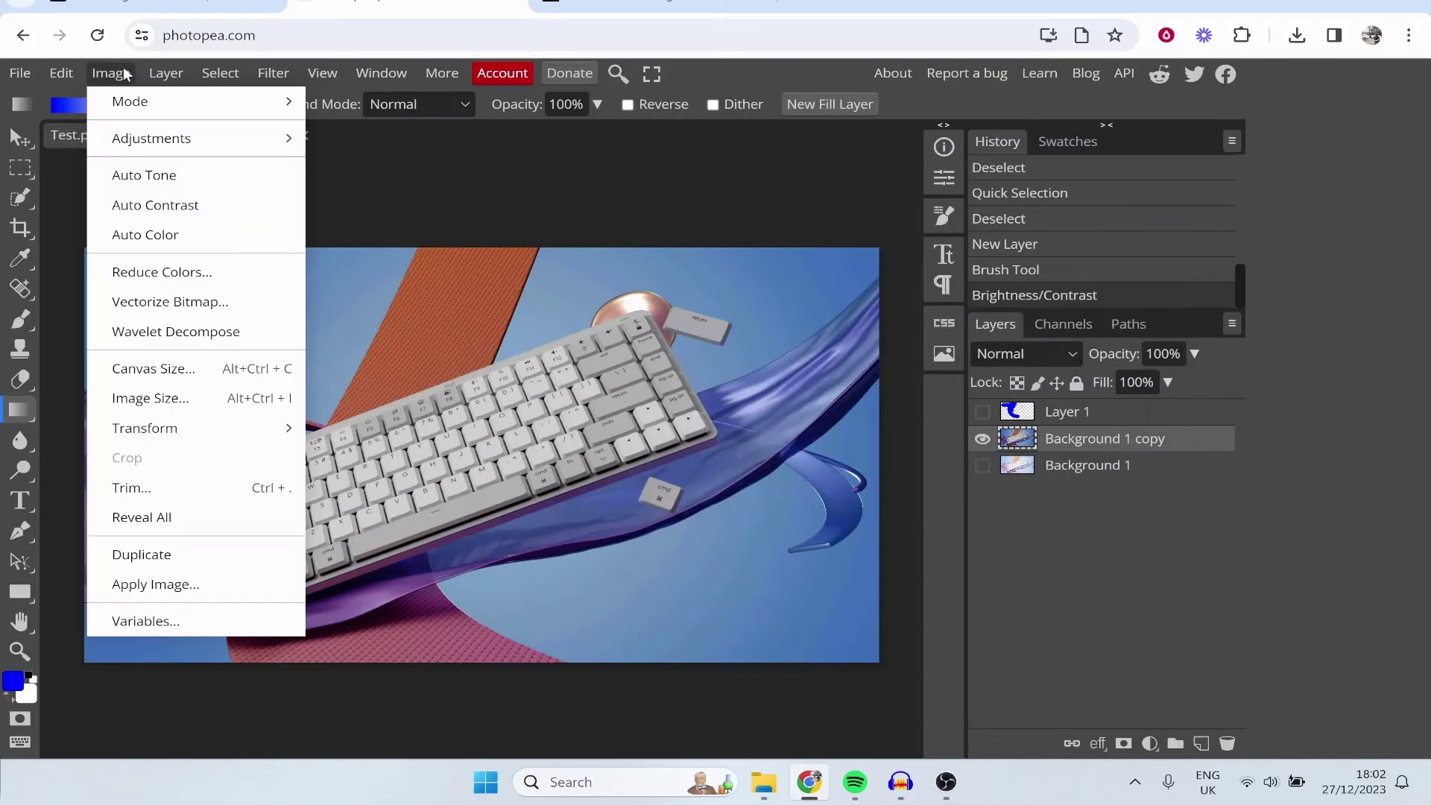
mouse_move(166, 158)
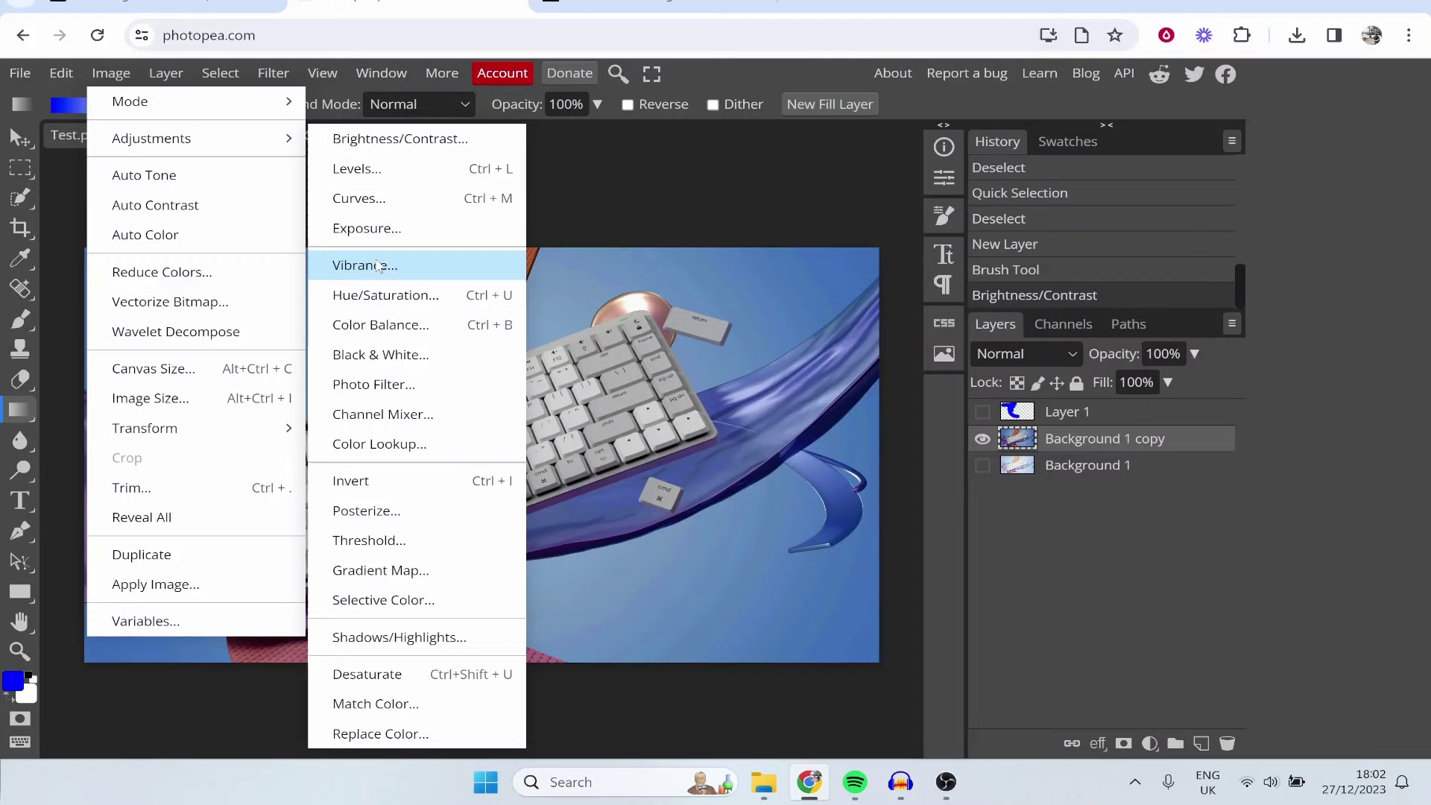
click(386, 266)
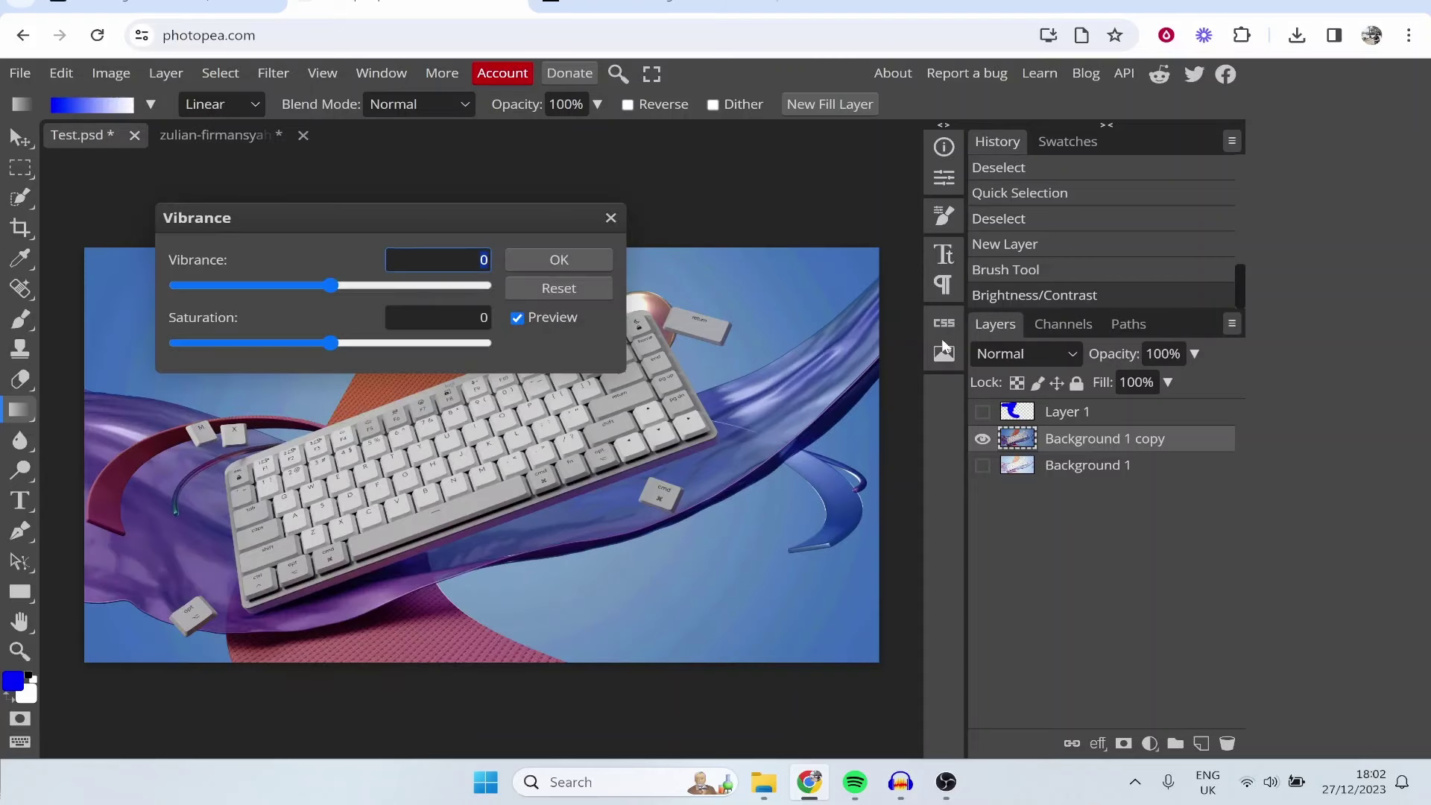
drag(330, 285, 449, 287)
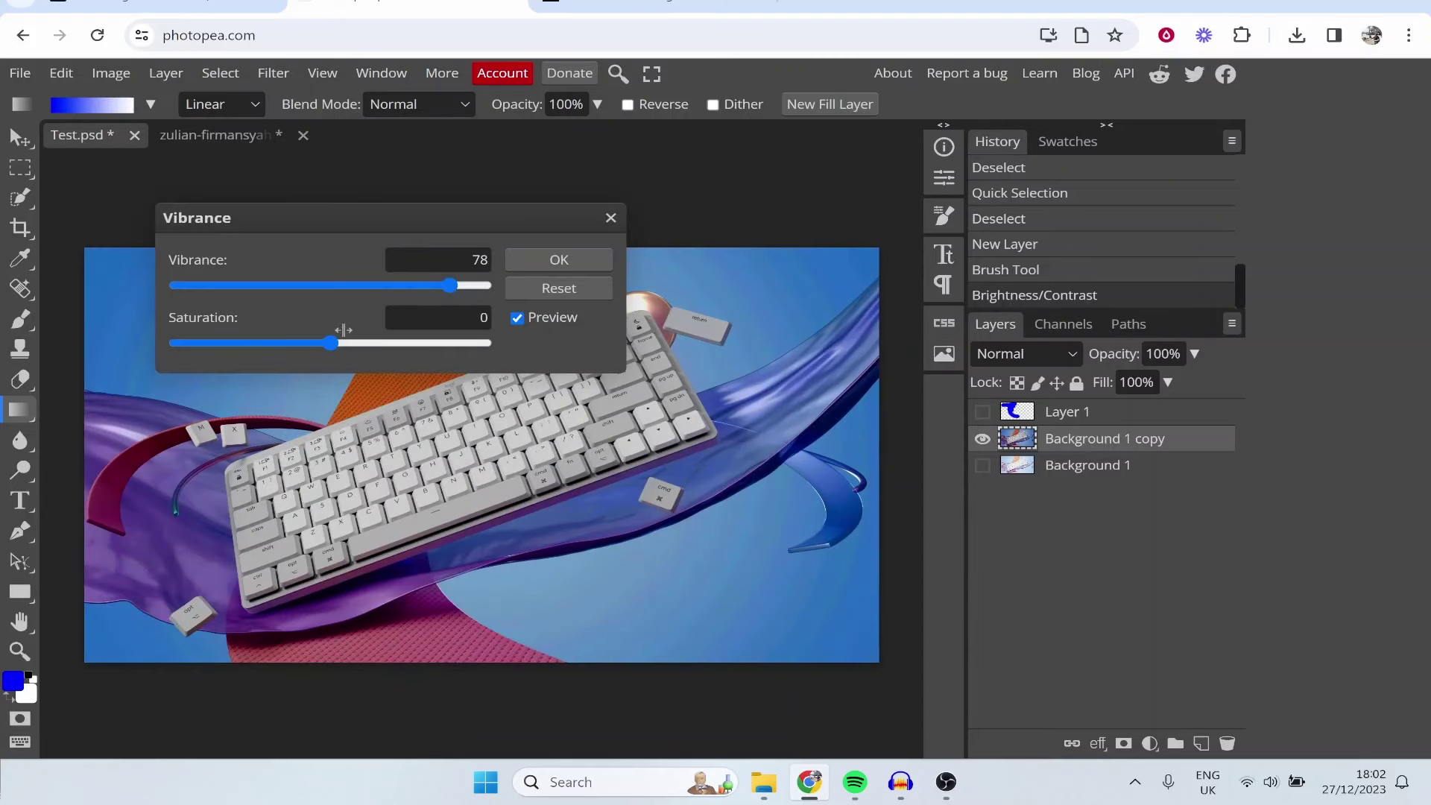
drag(331, 343, 402, 343)
click(559, 259)
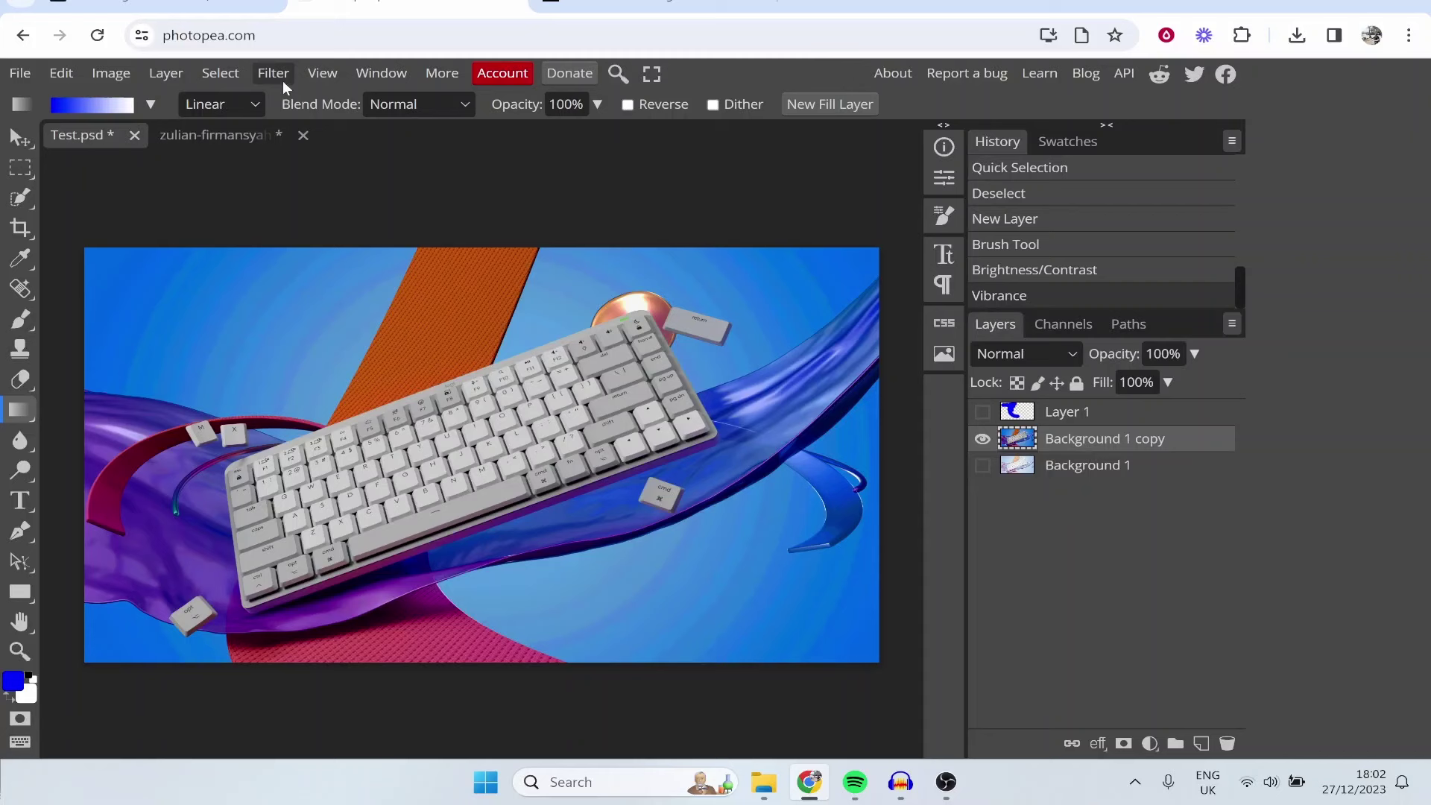
click(111, 72)
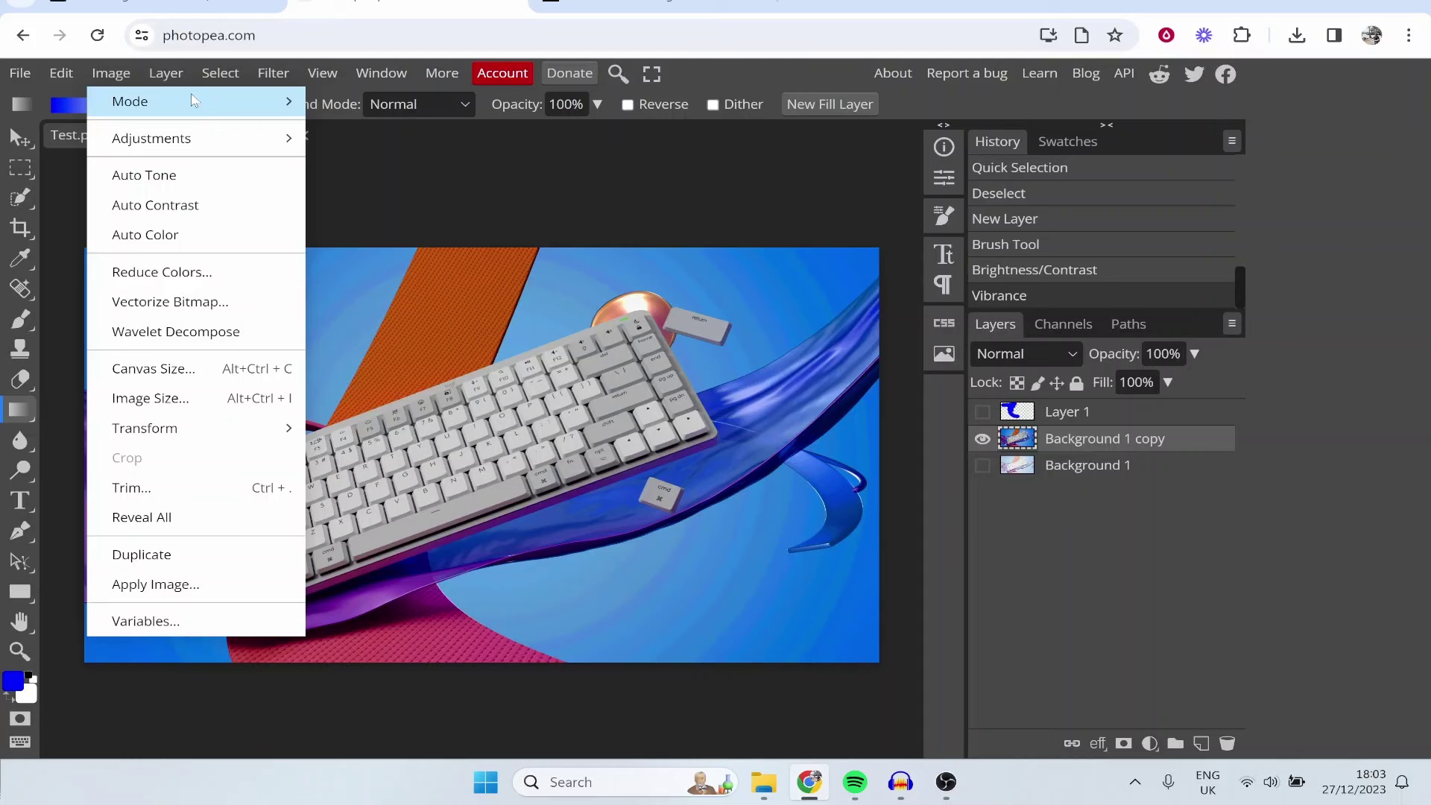
Apply a Filter > Distort > Ripple with amount -274.
mouse_move(166, 79)
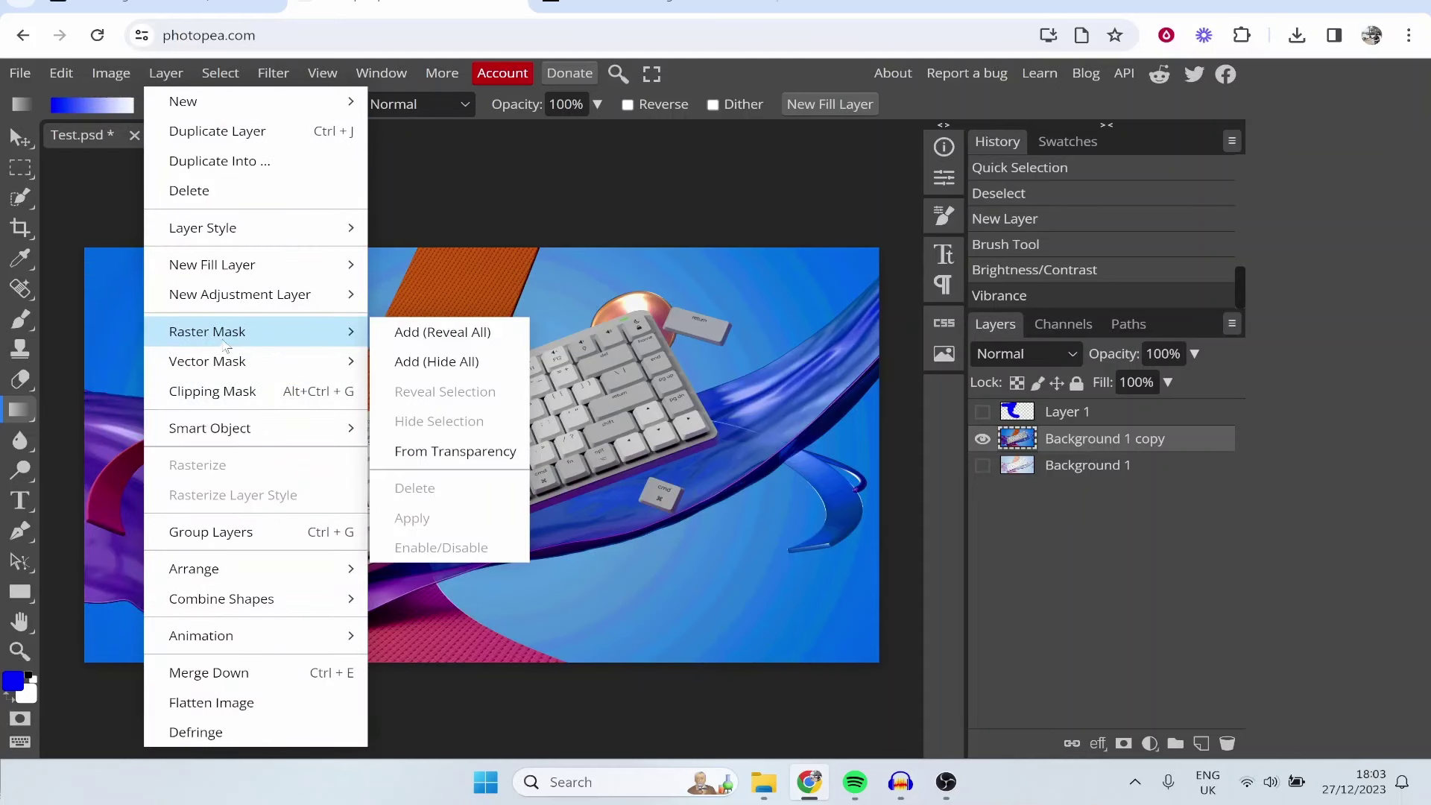
mouse_move(231, 361)
mouse_move(273, 72)
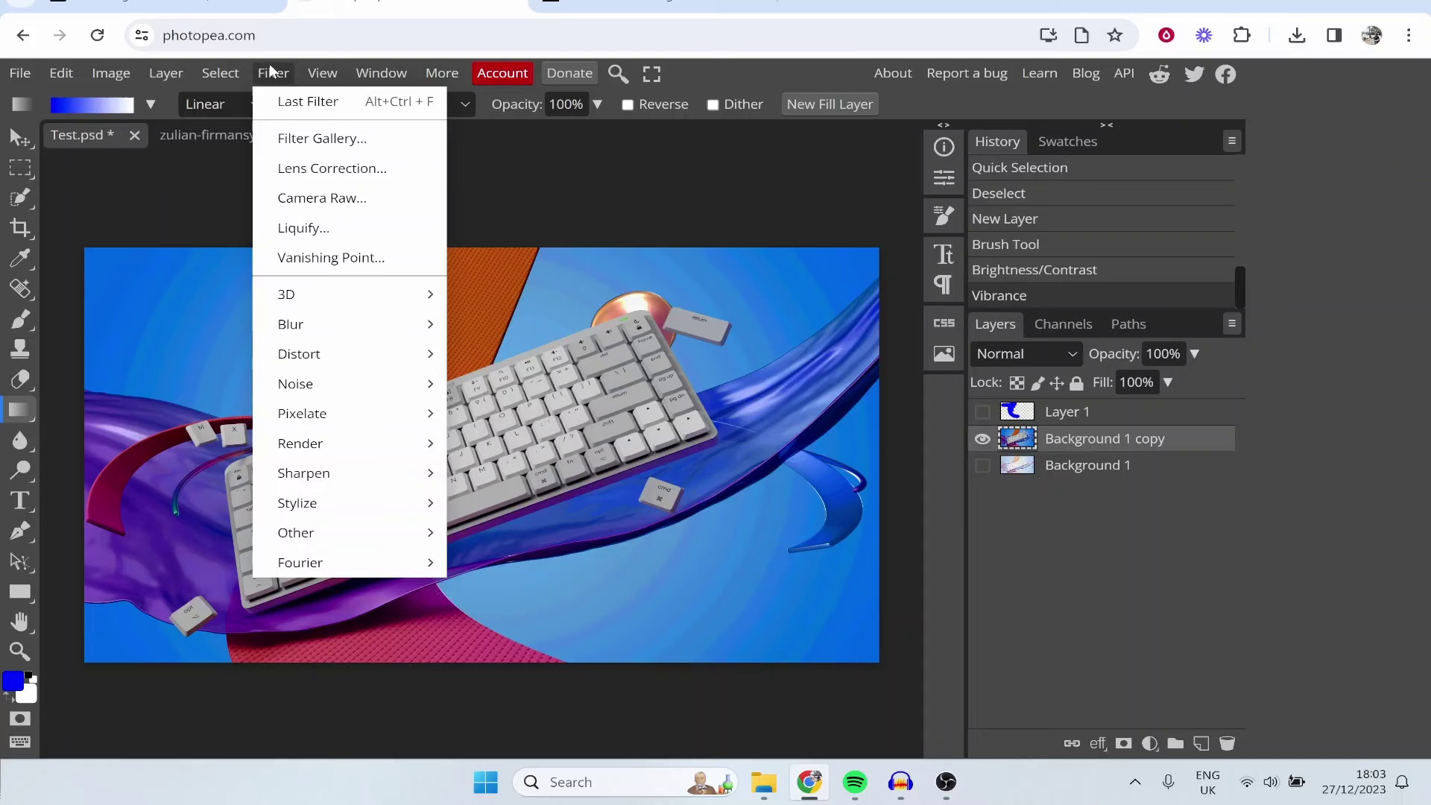
mouse_move(328, 333)
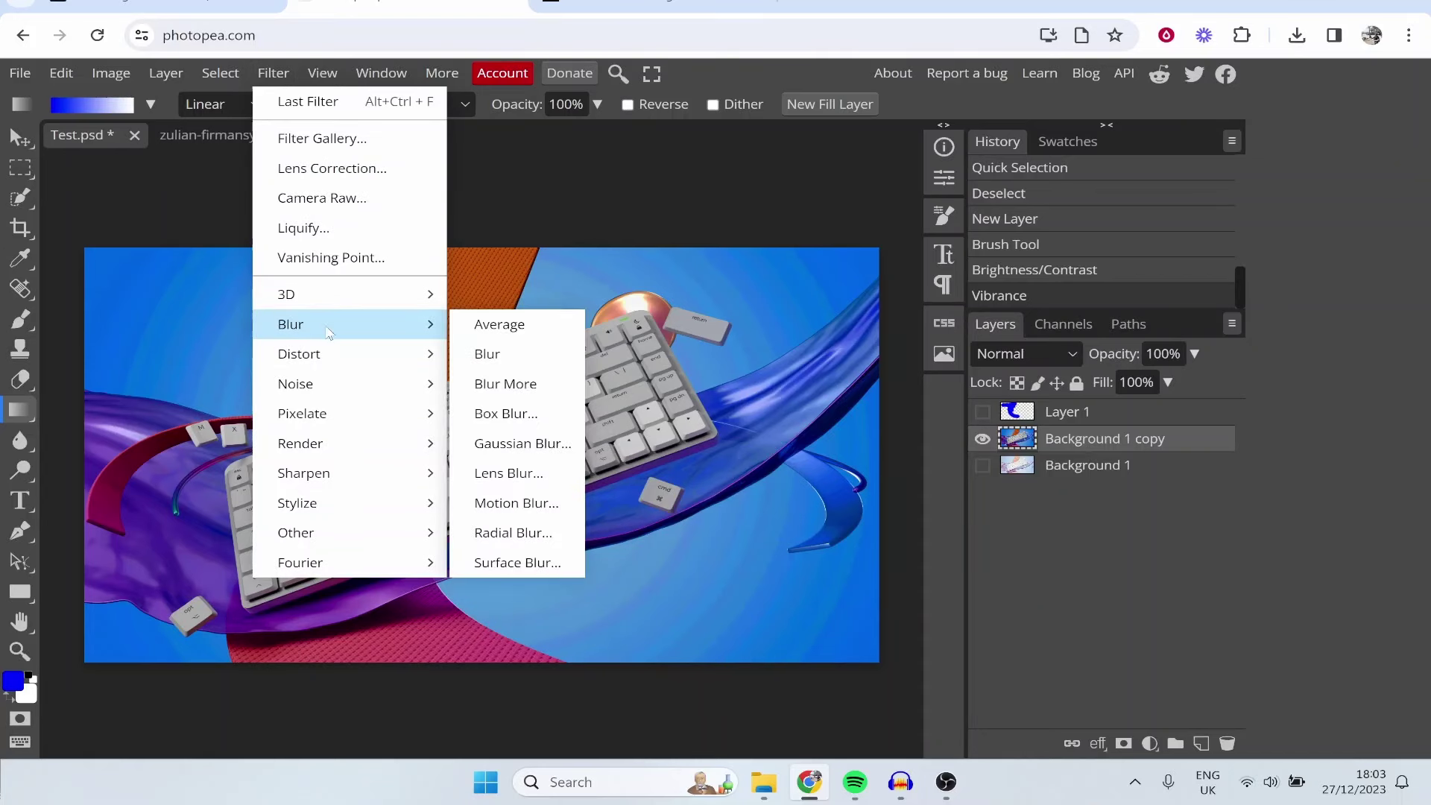
mouse_move(418, 353)
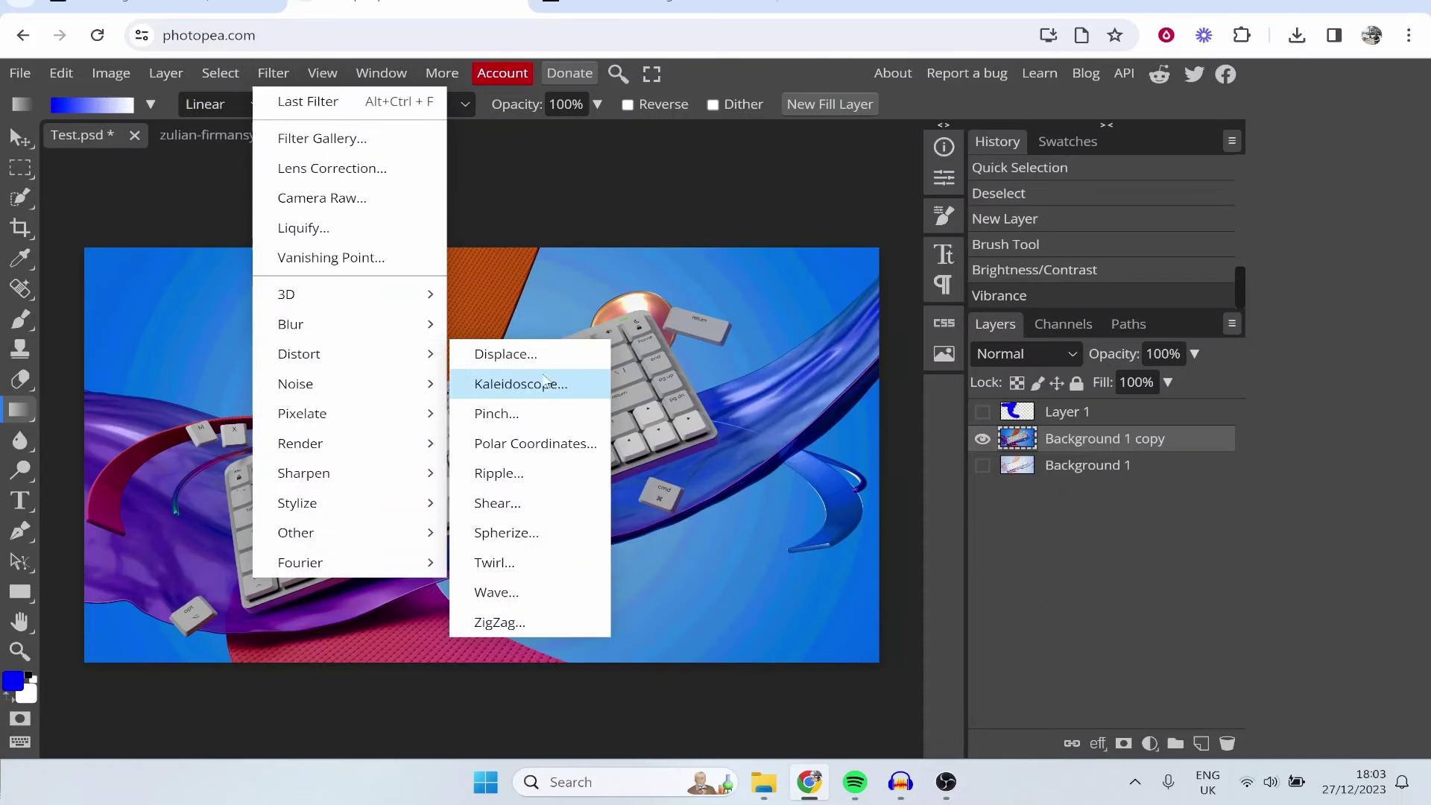
click(498, 472)
drag(445, 291, 279, 284)
click(559, 259)
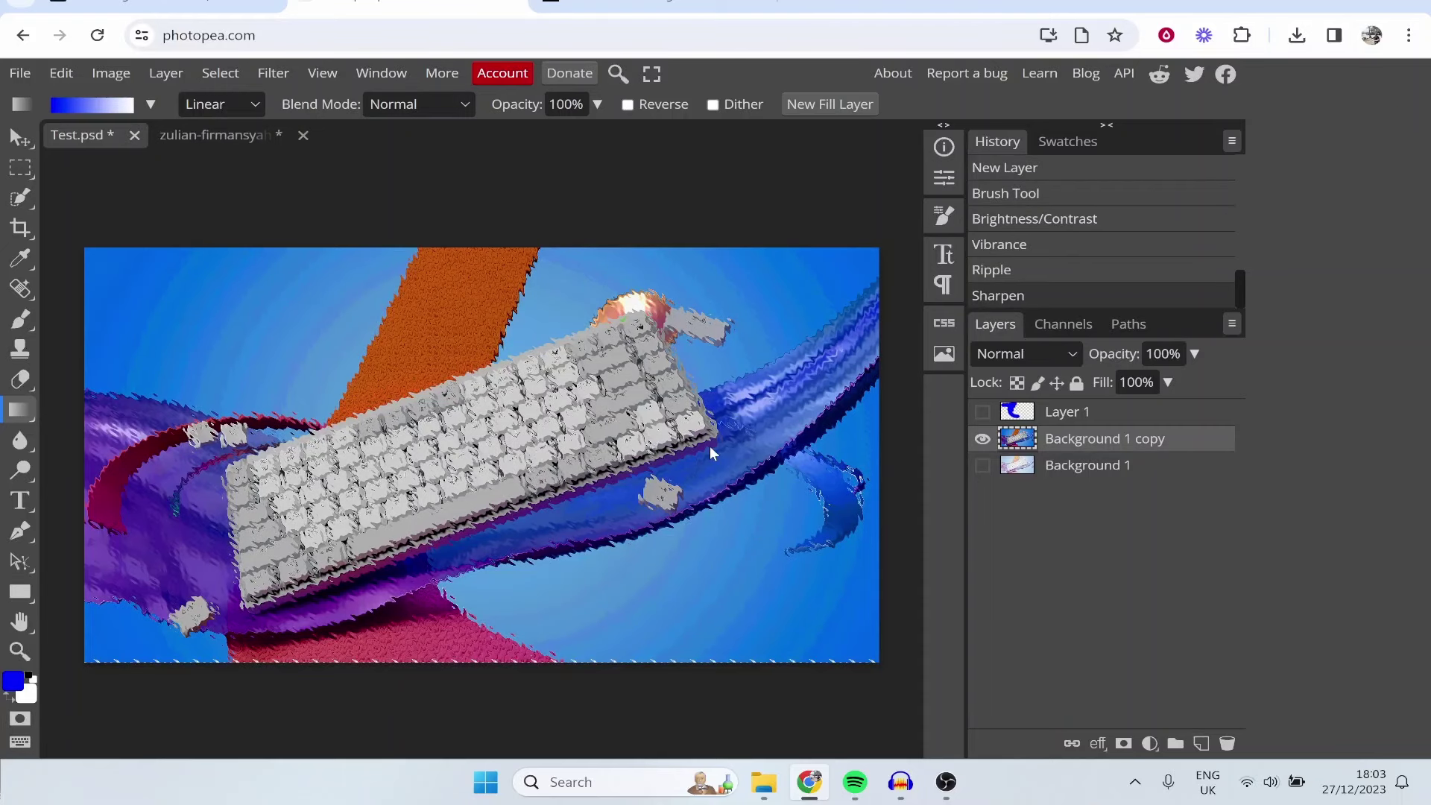
Apply a Gaussian Blur of about 14 px radius.
click(273, 72)
mouse_move(373, 324)
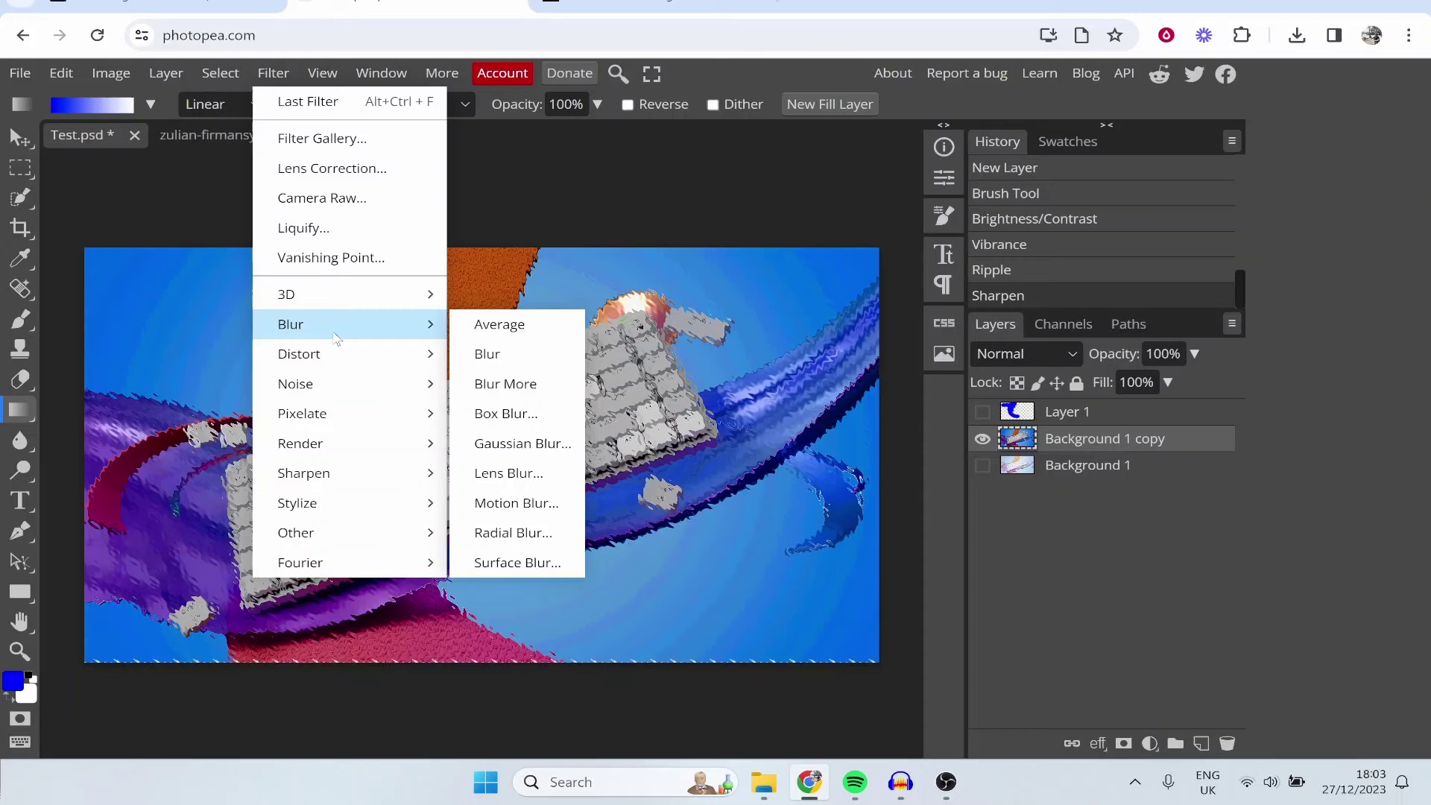
click(481, 445)
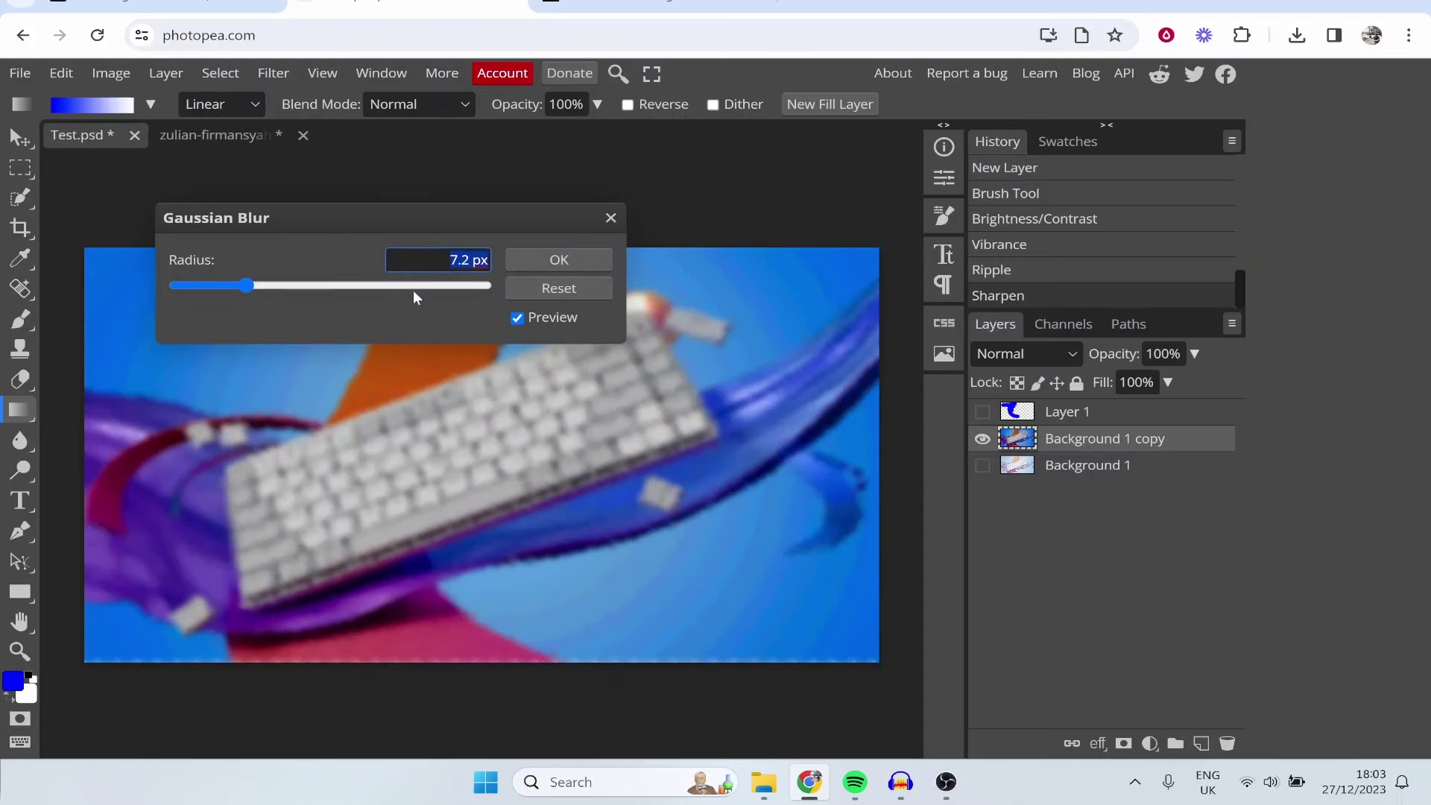
mouse_move(279, 289)
mouse_down()
mouse_move(302, 287)
mouse_move(263, 287)
mouse_up()
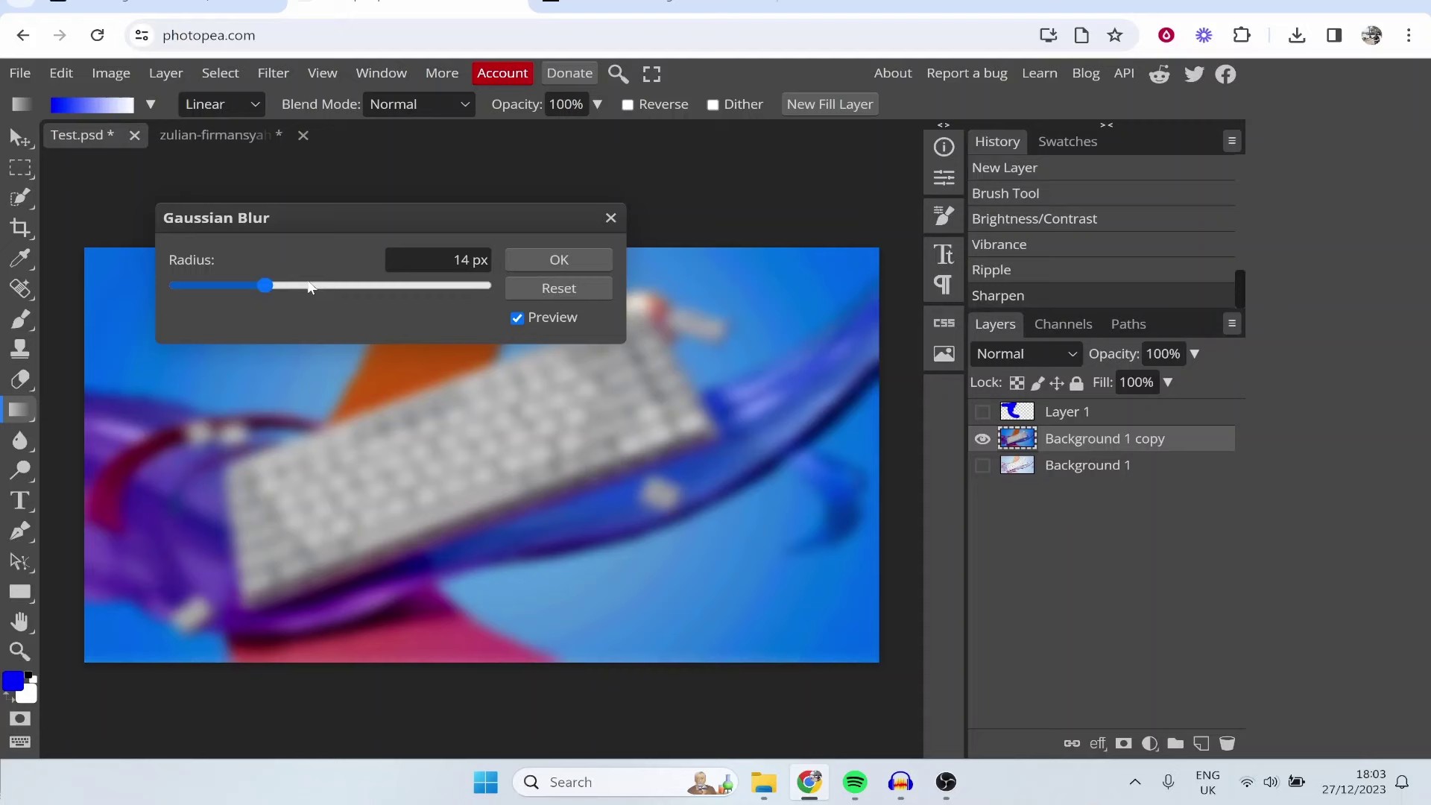
click(559, 259)
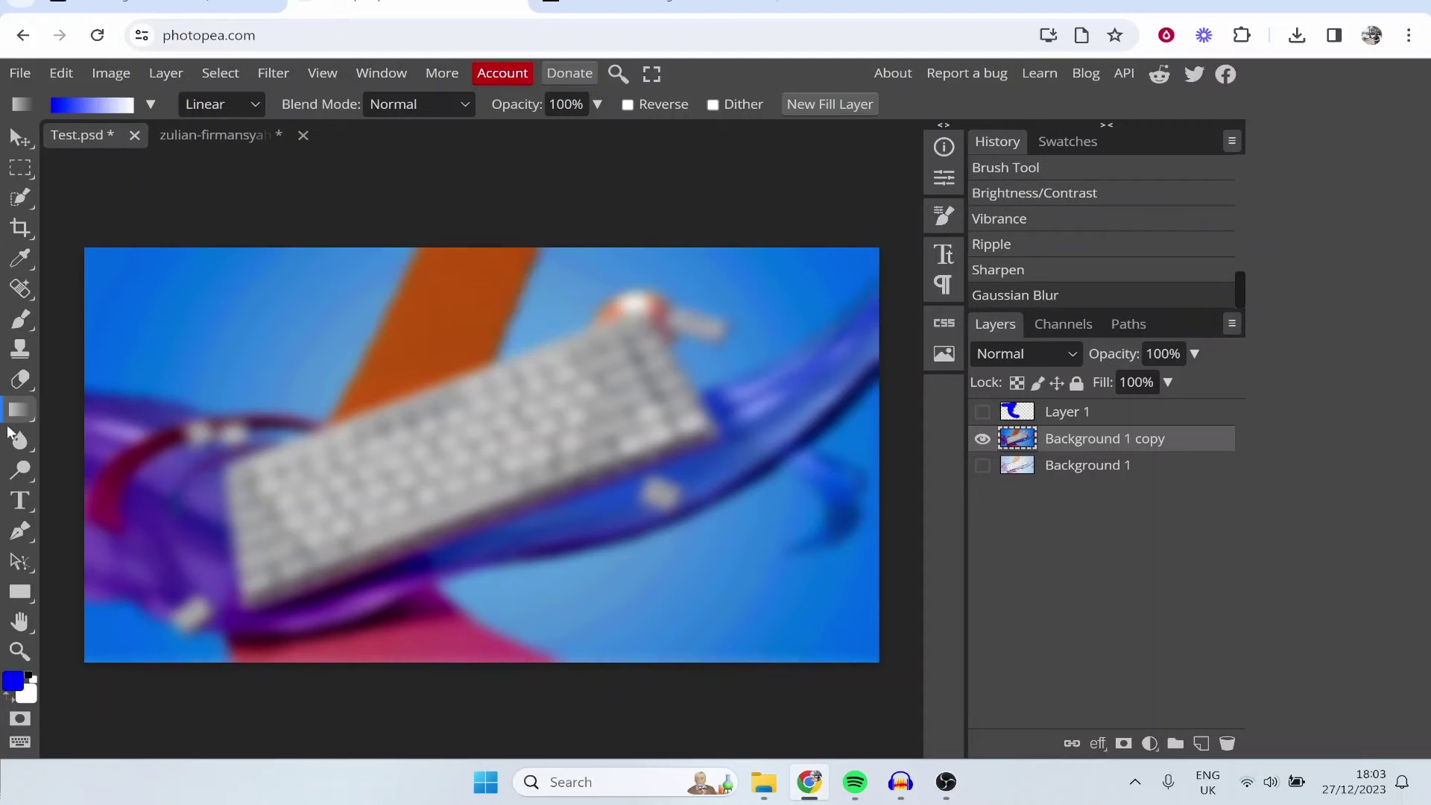
Open Layer Style for Background 1 copy and try Color Overlay and Outer Glow.
double_click(1125, 439)
double_click(1202, 450)
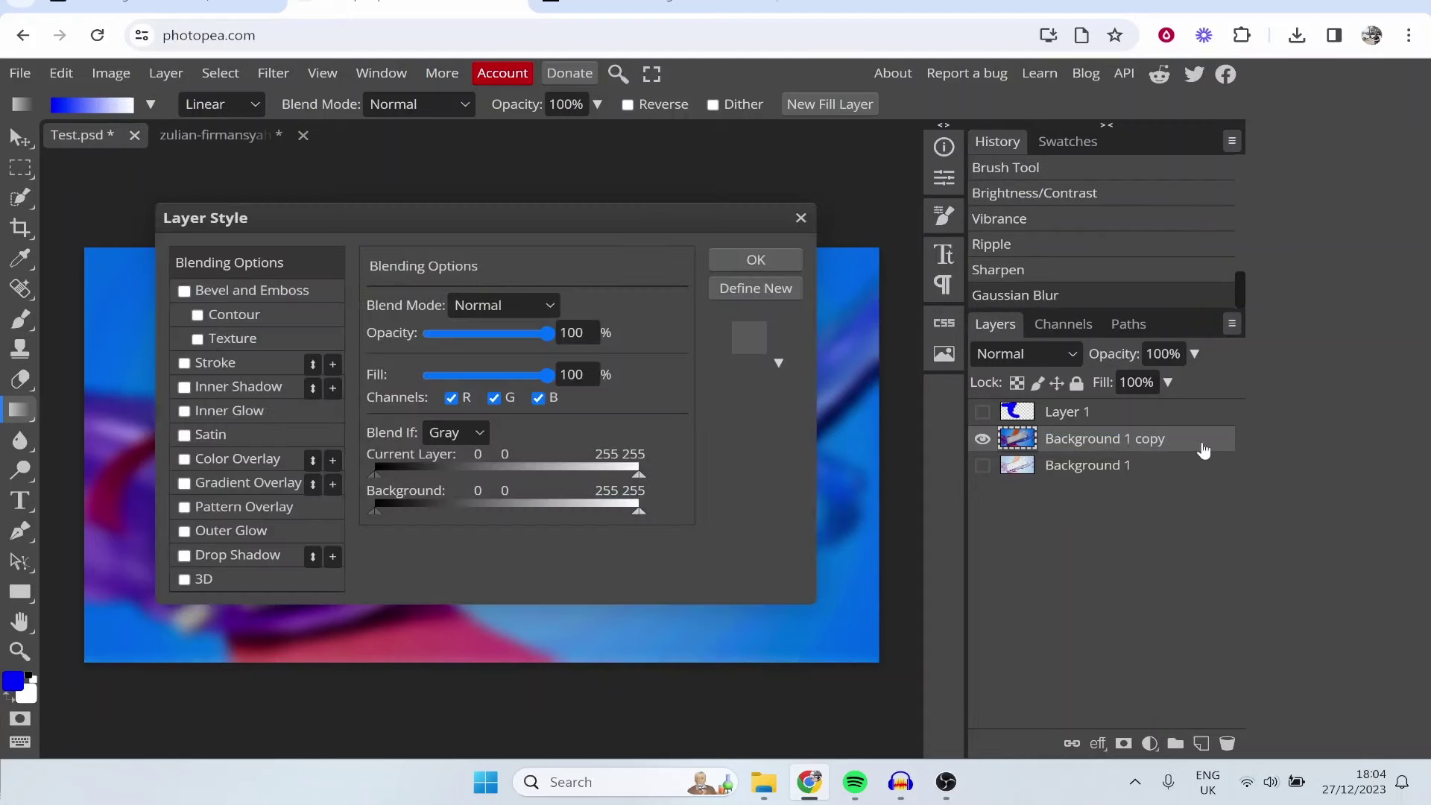
drag(436, 237, 980, 238)
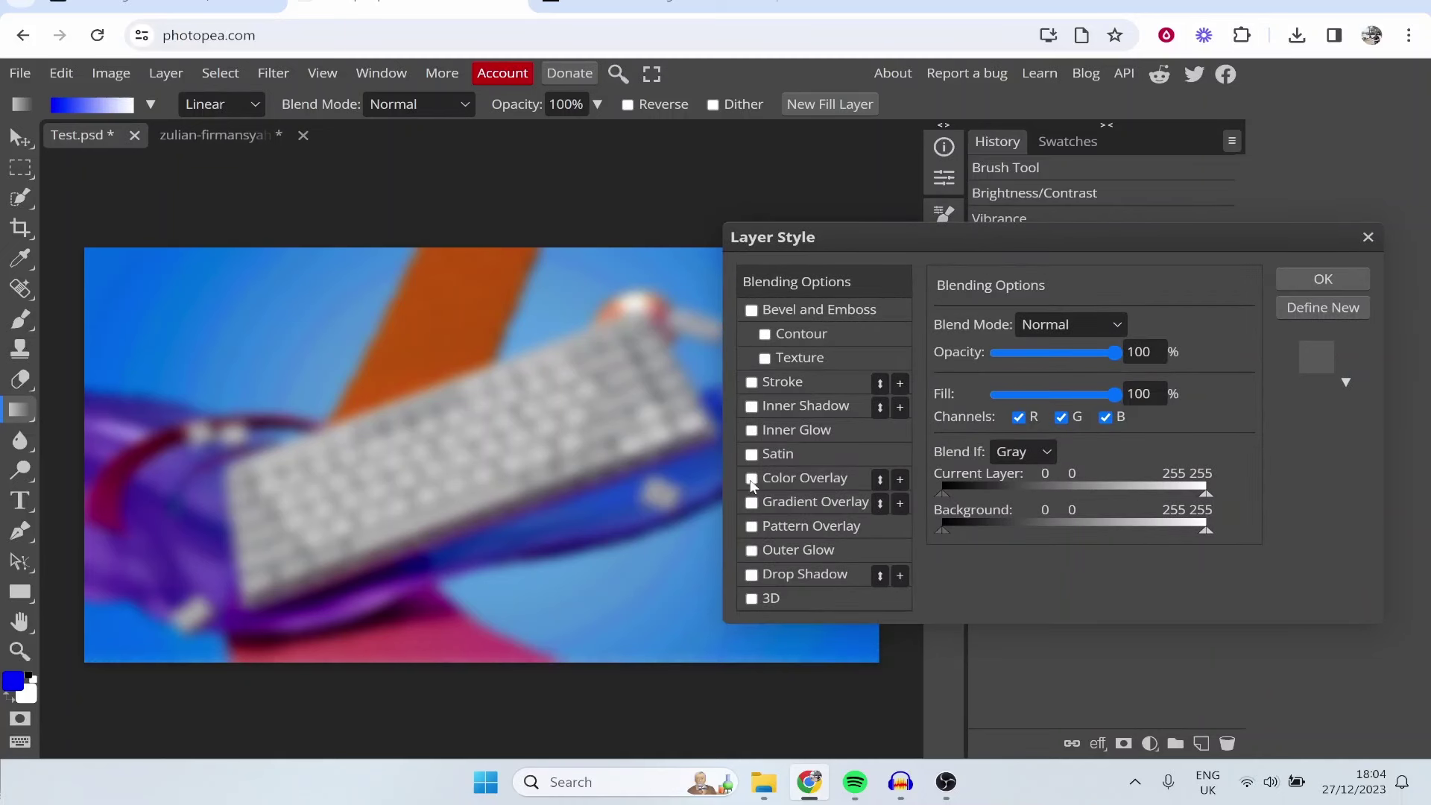
click(753, 478)
click(753, 479)
click(780, 551)
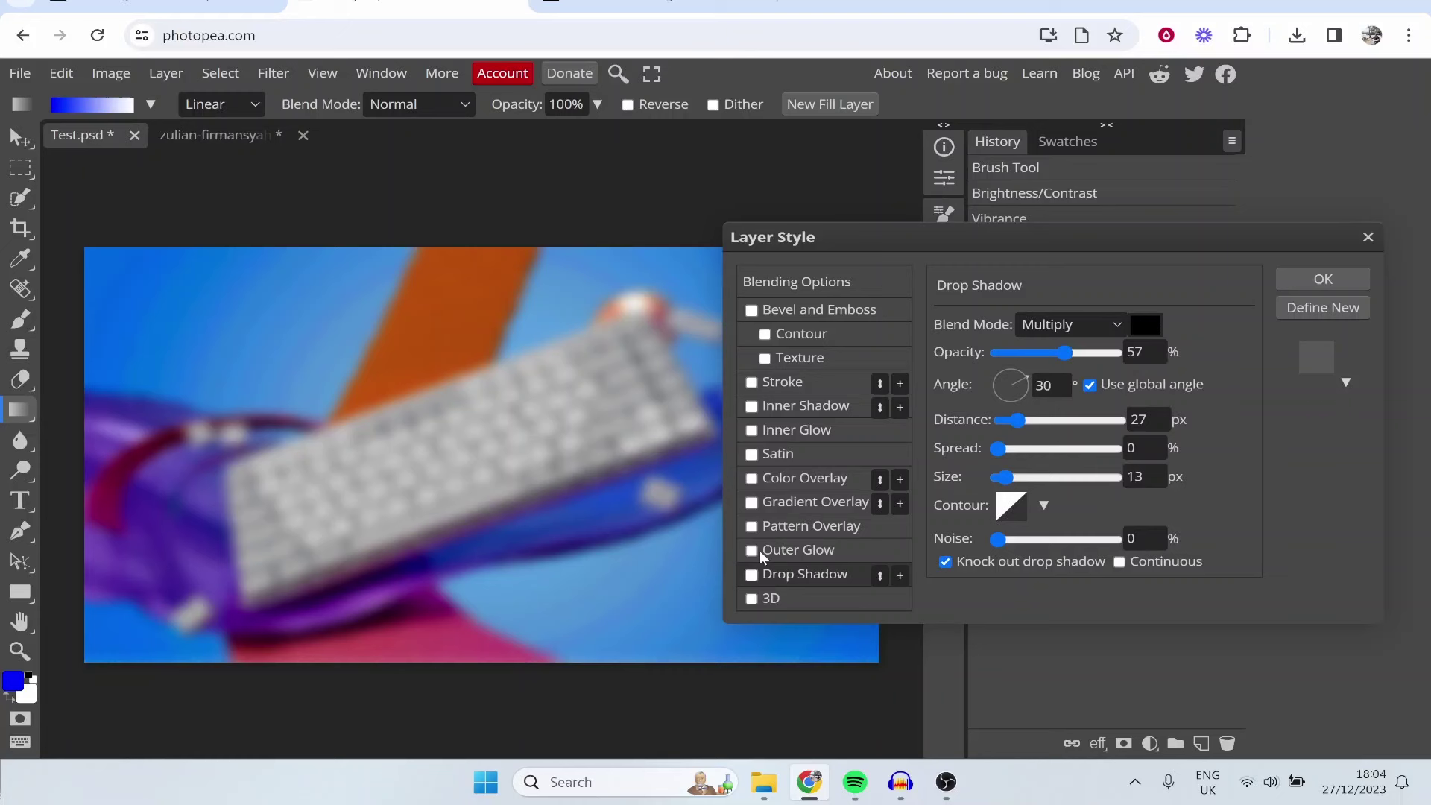
click(753, 551)
click(753, 551)
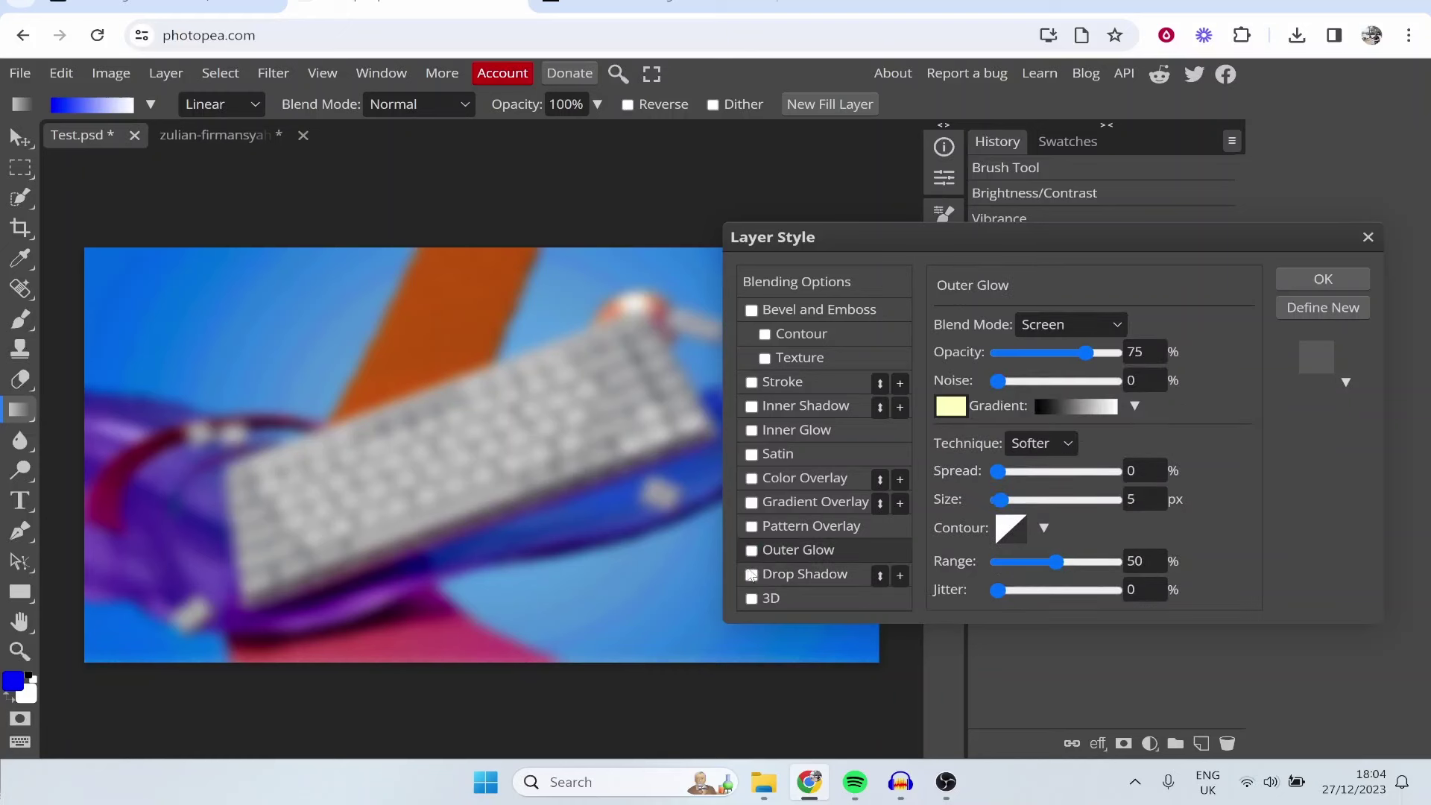
Toggle Drop Shadow and Outer Glow off, confirm the style, then reopen and confirm again.
click(751, 575)
click(751, 575)
click(751, 551)
click(751, 551)
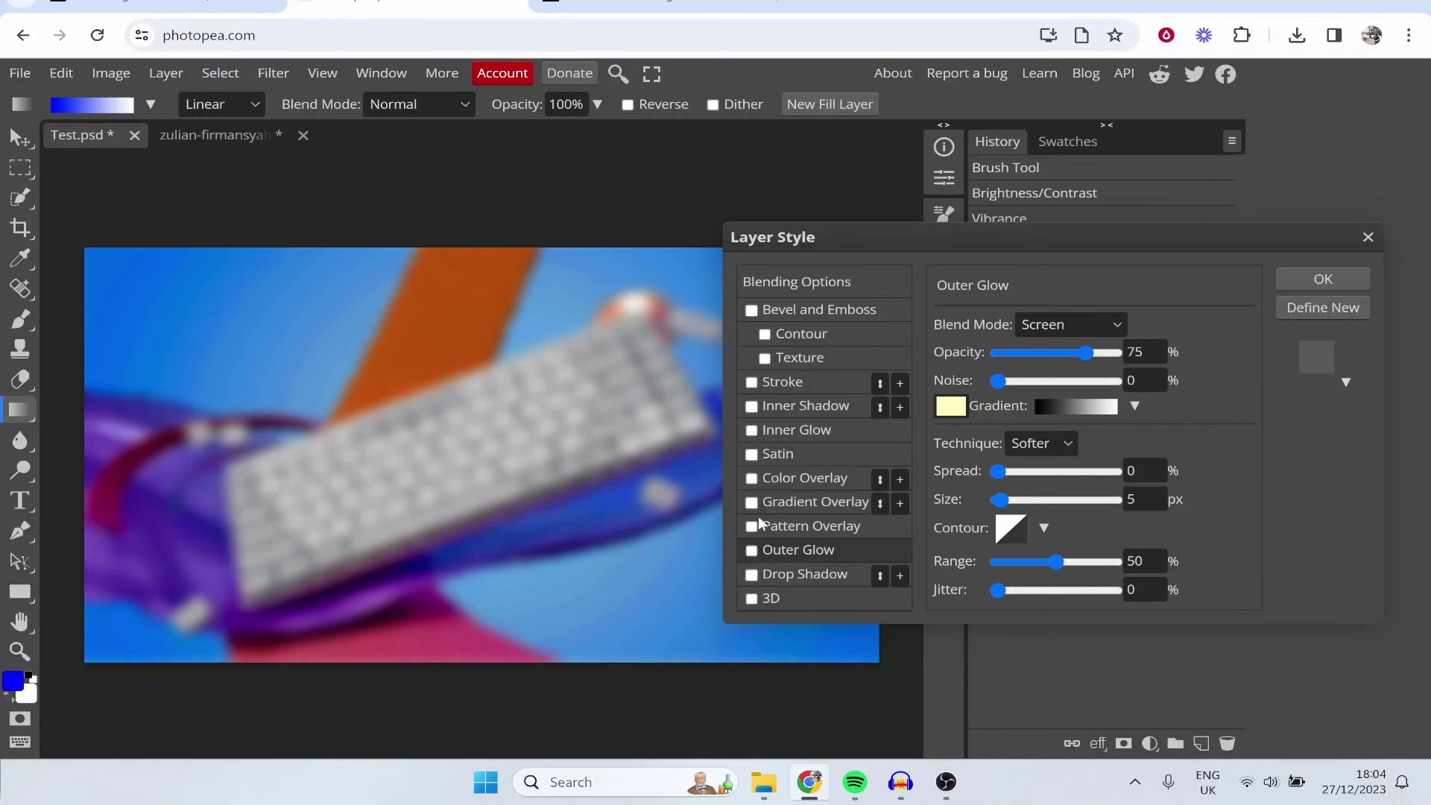
click(1322, 279)
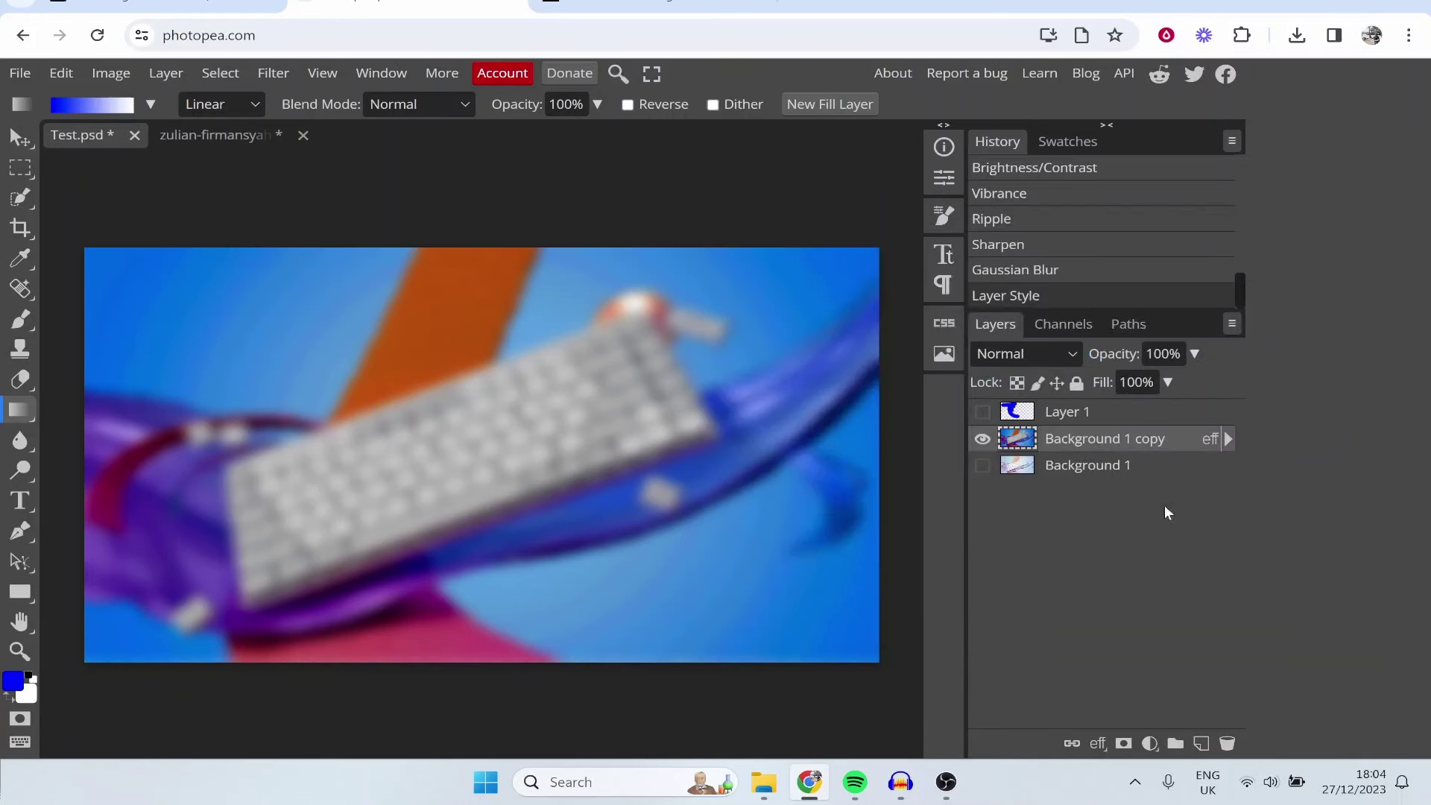
double_click(1174, 440)
click(1325, 279)
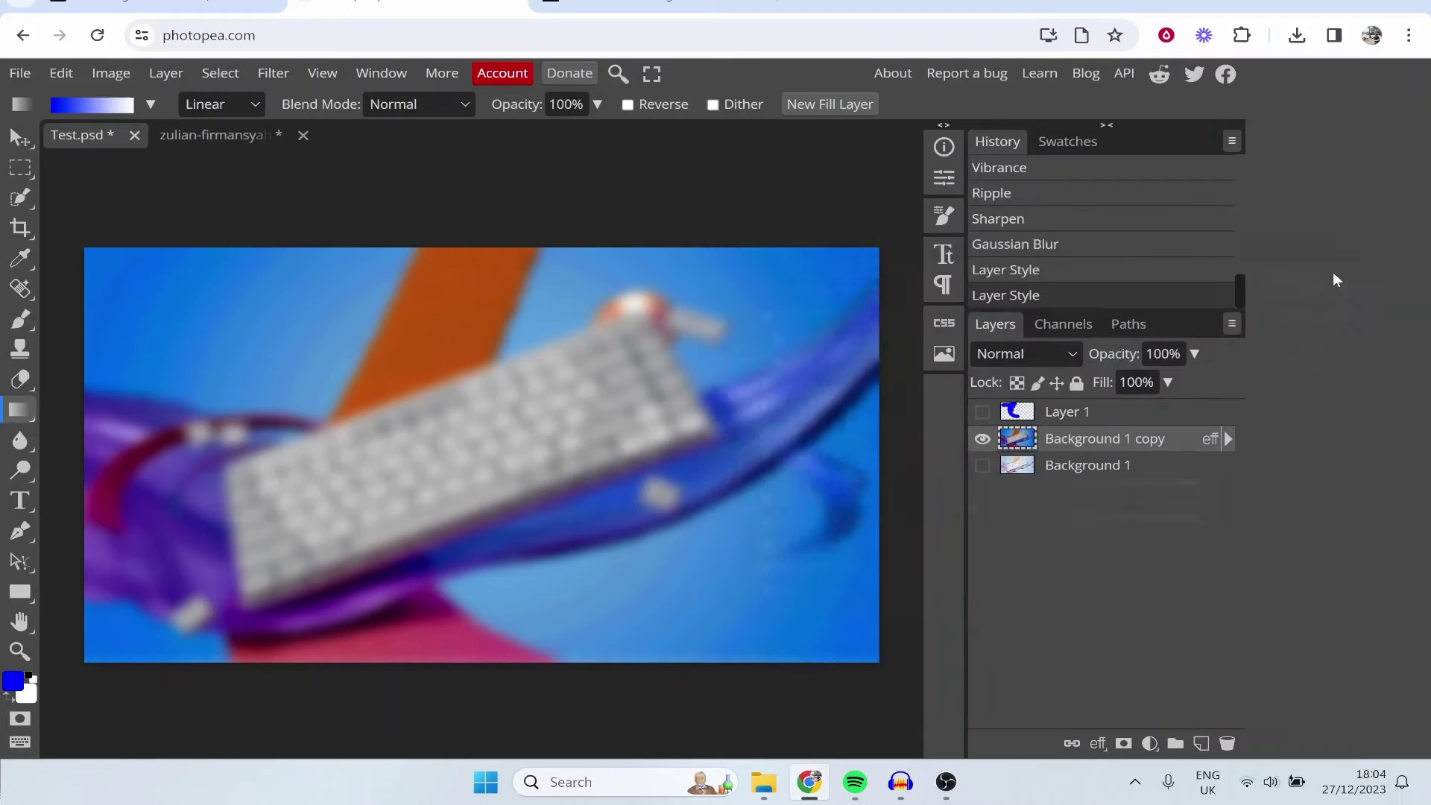
scroll(666, 311, up, 5)
scroll(666, 310, down, 4)
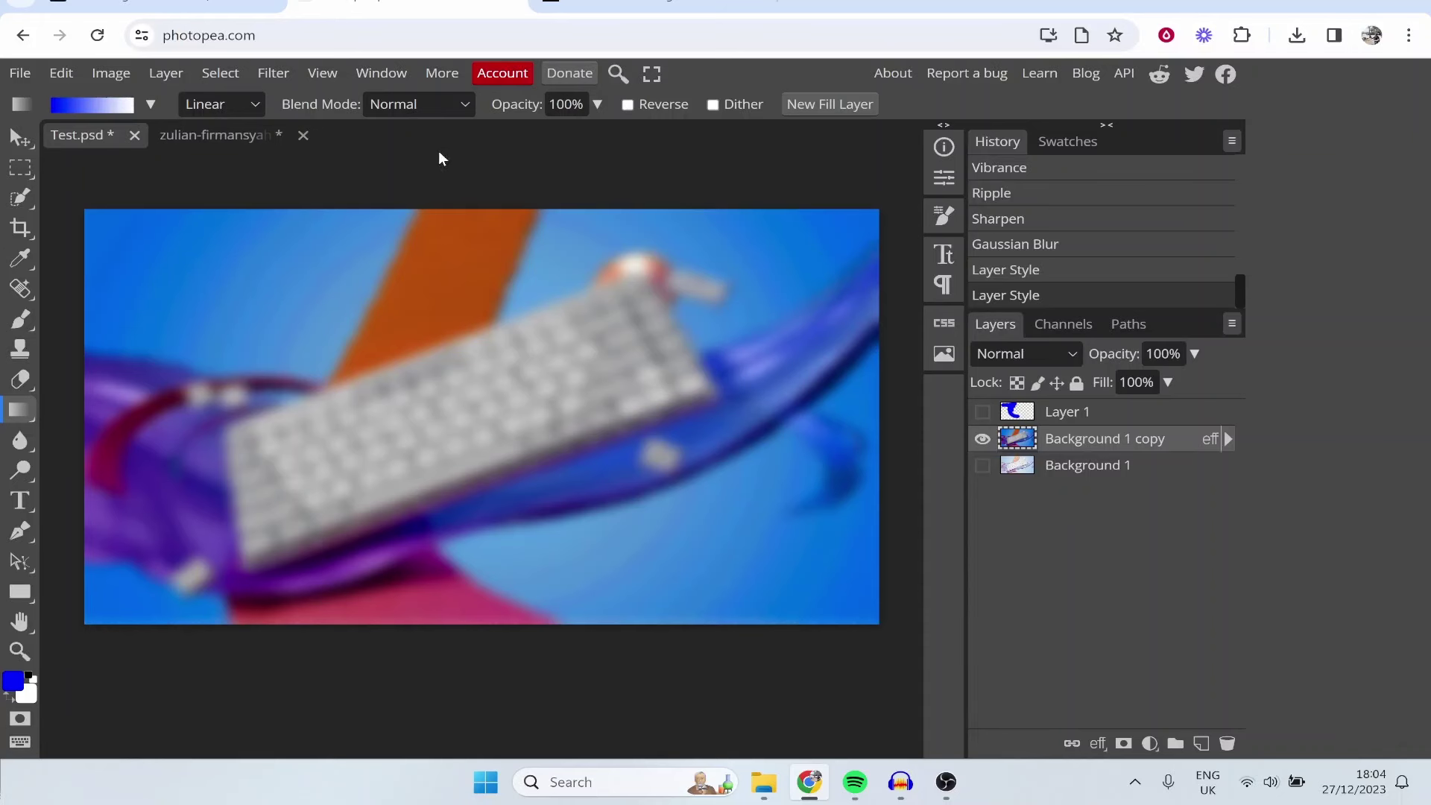
click(442, 72)
mouse_move(322, 72)
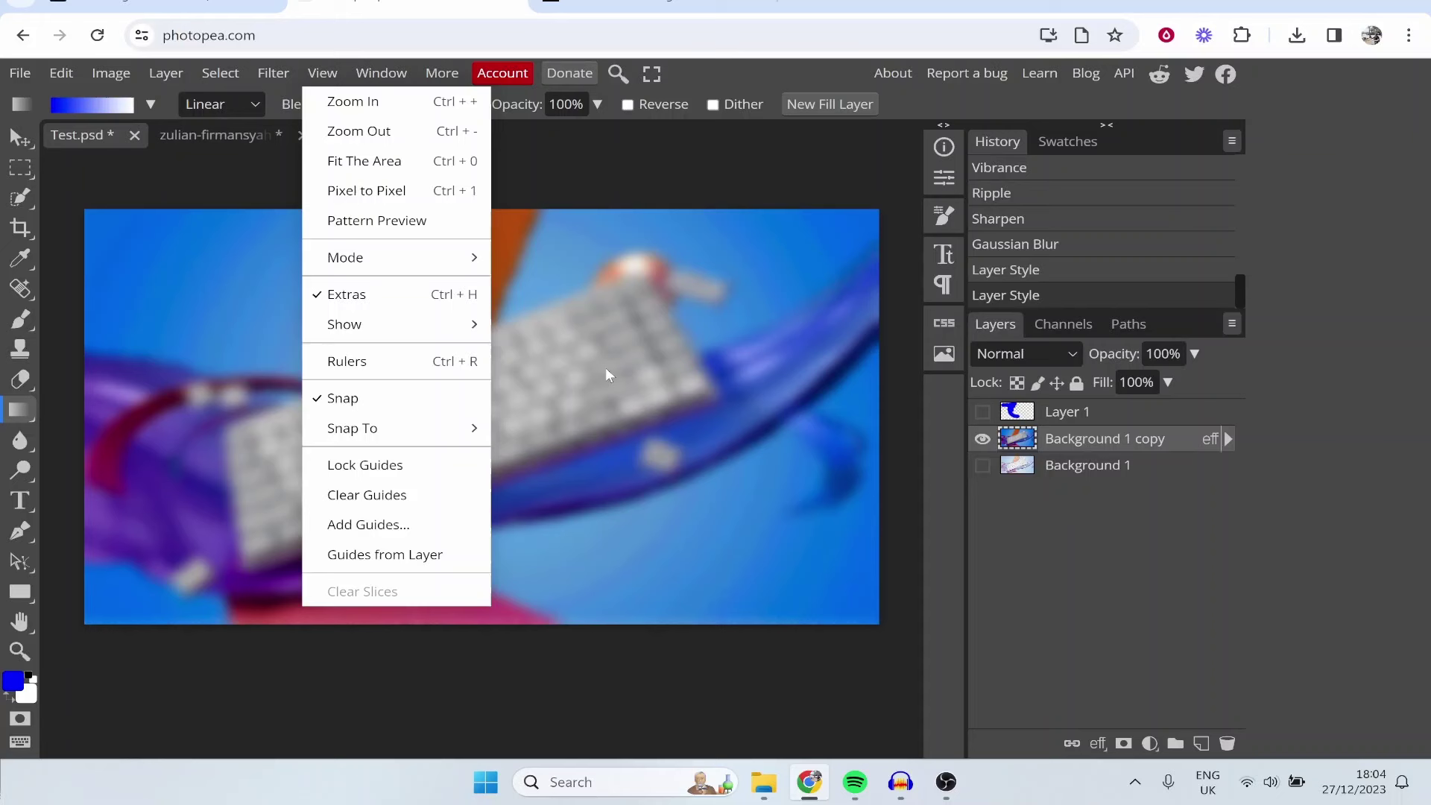
drag(652, 391, 570, 313)
key(ctrl+z)
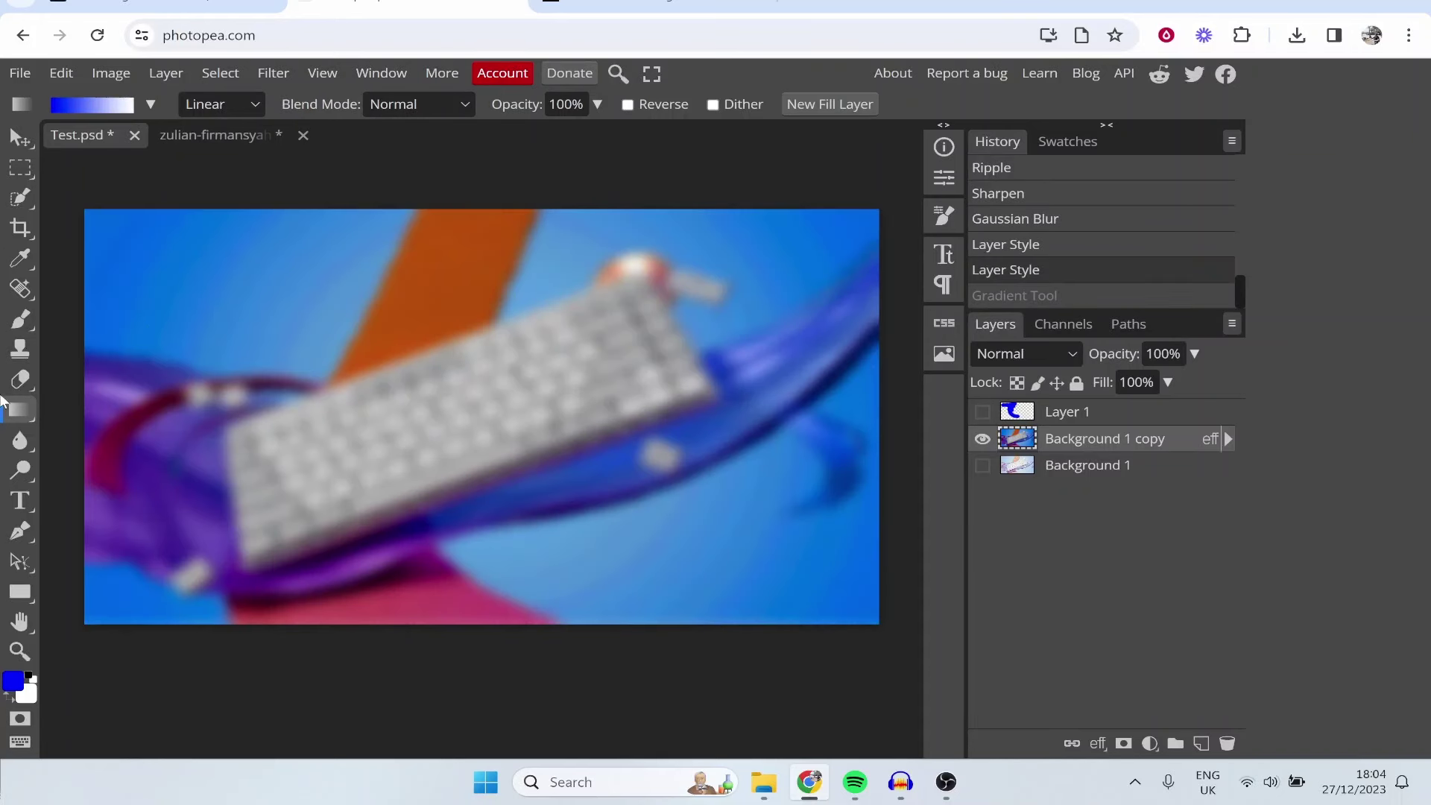